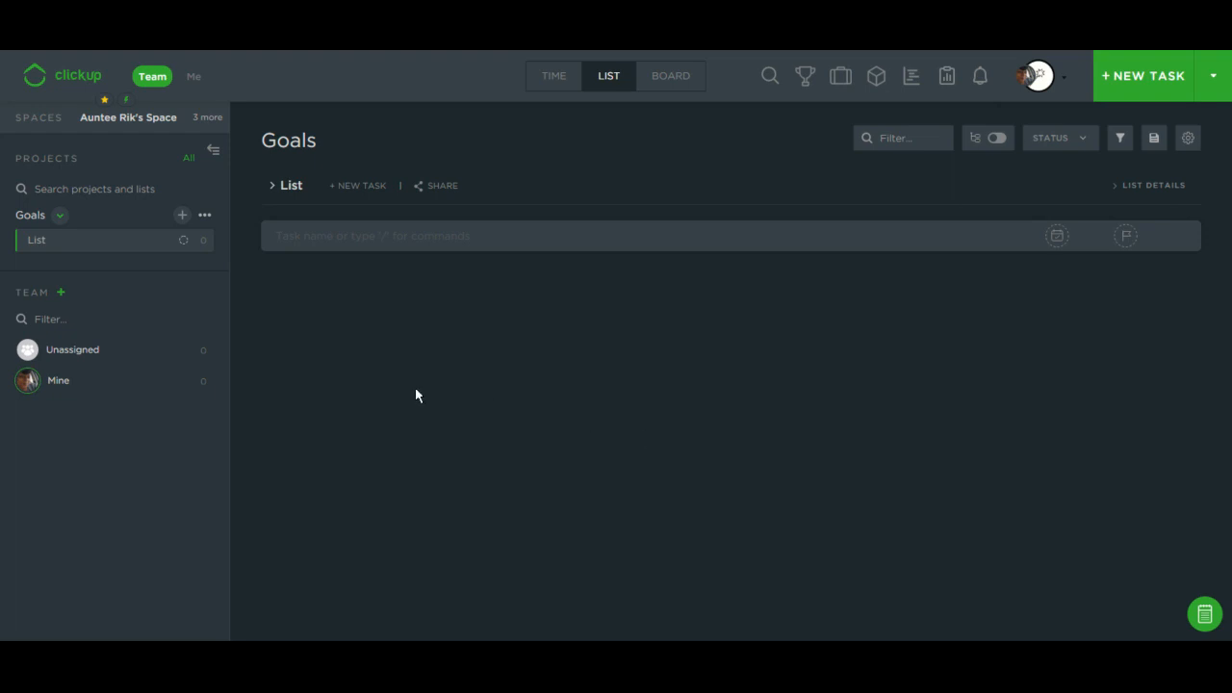
# Browse the Goals list in its Time and List views and finish in the Board view
pyautogui.click(552, 84)
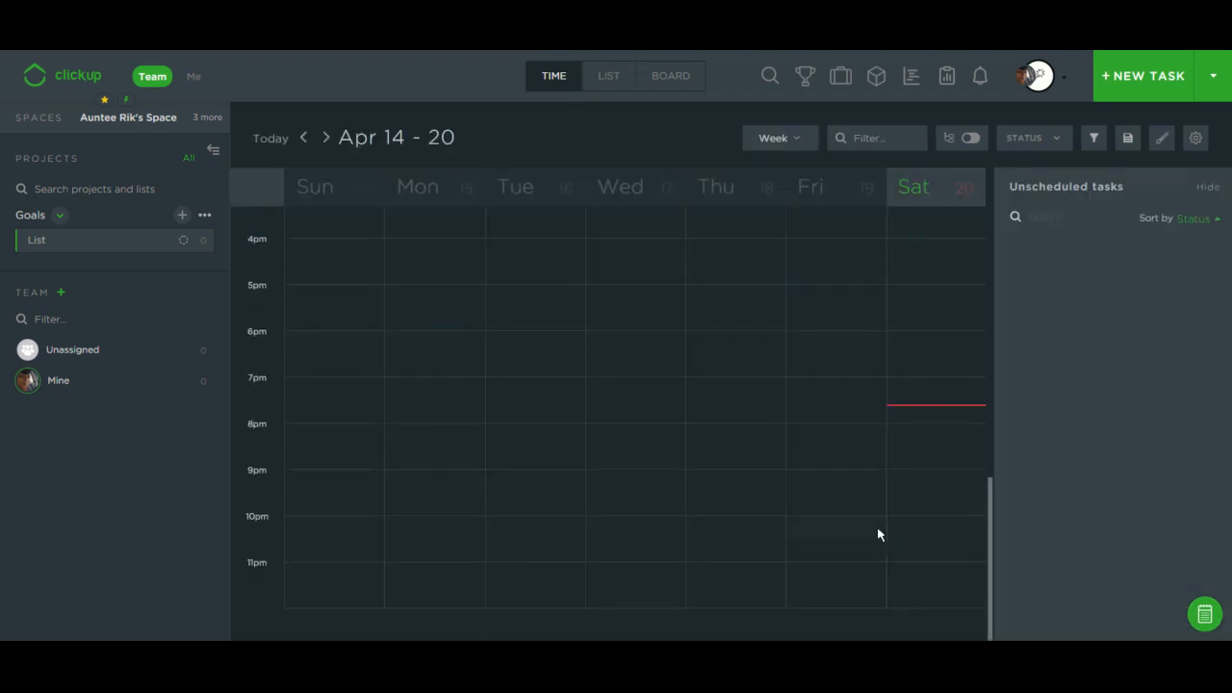
pyautogui.click(614, 82)
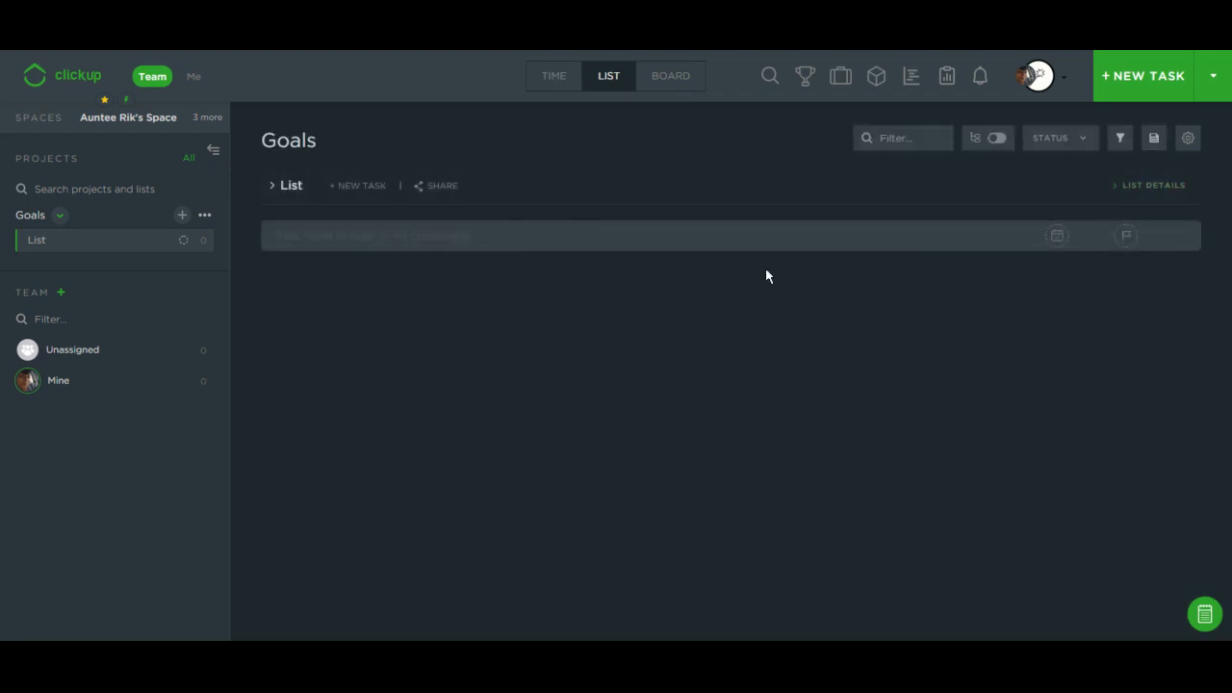
pyautogui.click(656, 79)
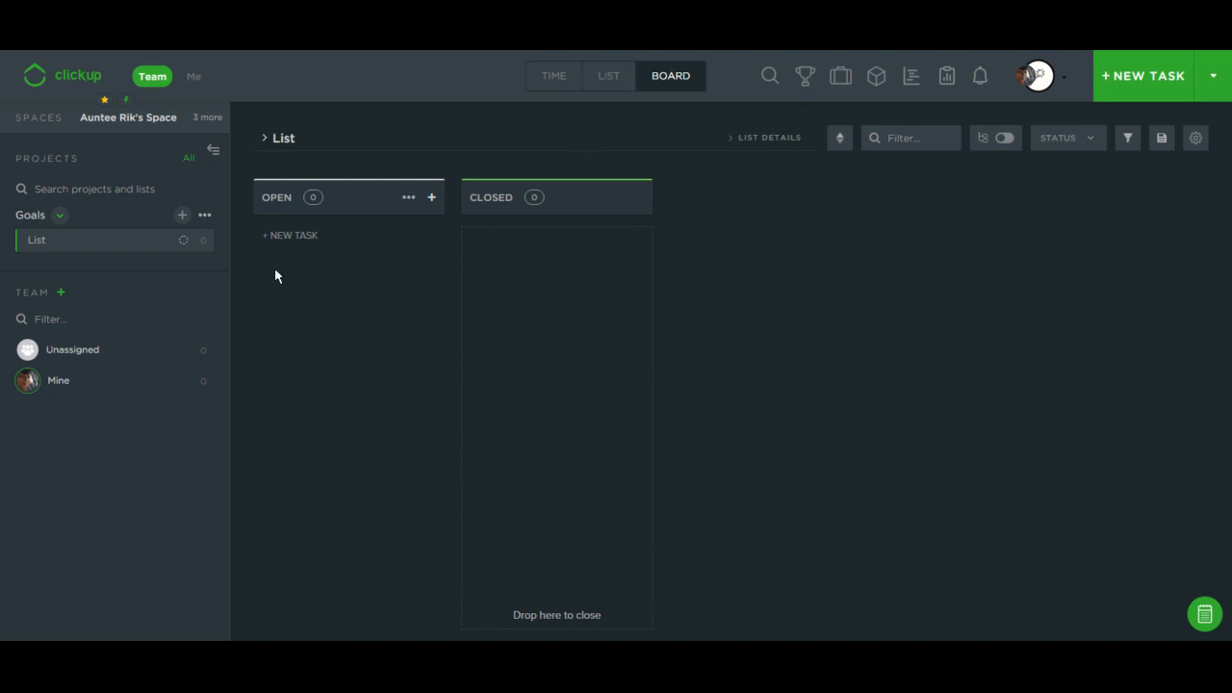
# Create a task named "Test event" in the Open column
pyautogui.click(294, 240)
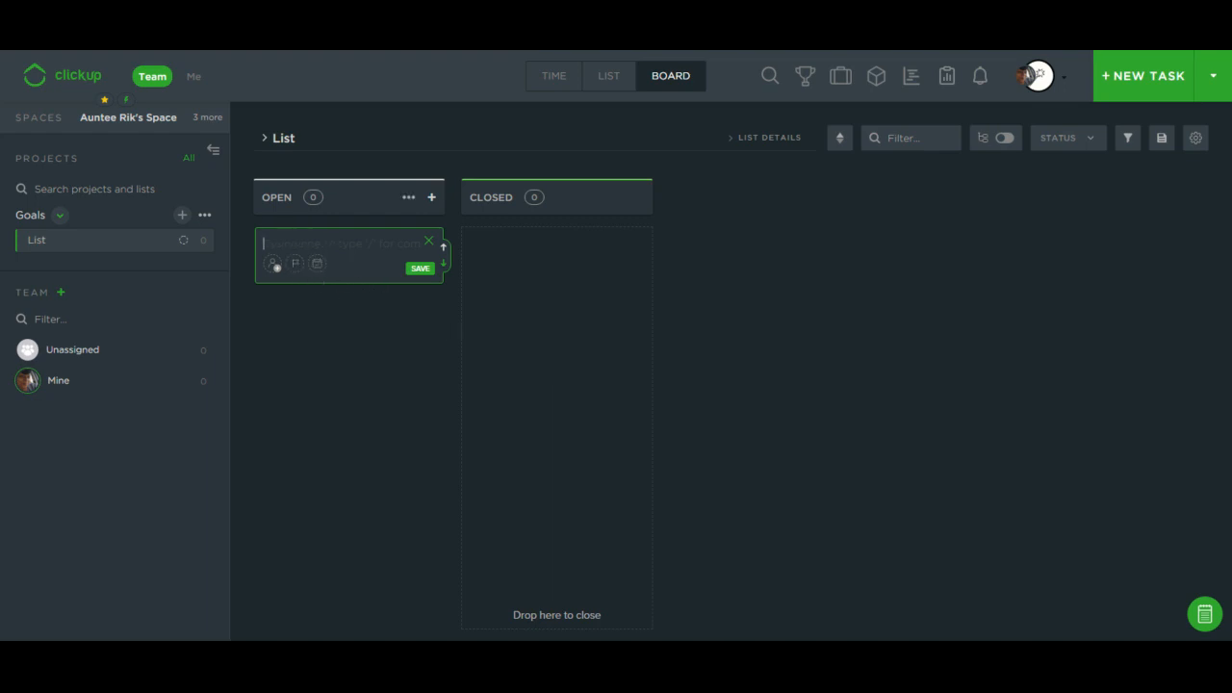
pyautogui.write('Test event')
pyautogui.press('Return')
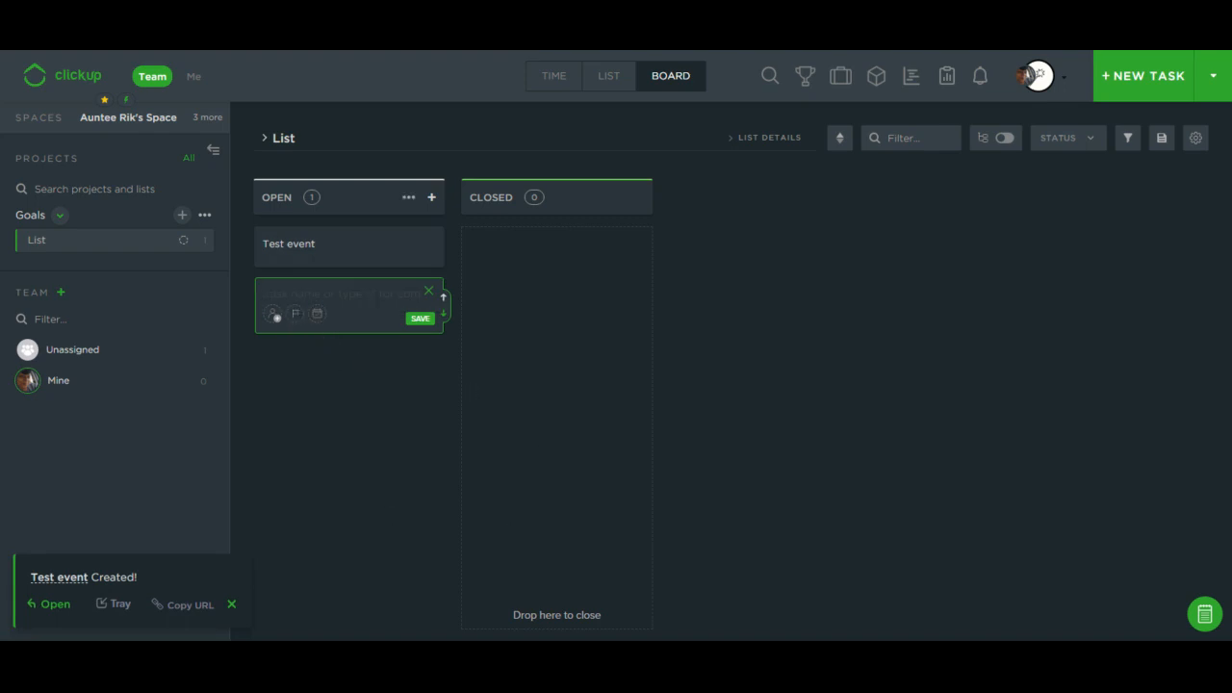
# Open the Test event task and insert the notebook photo into its description
pyautogui.click(330, 249)
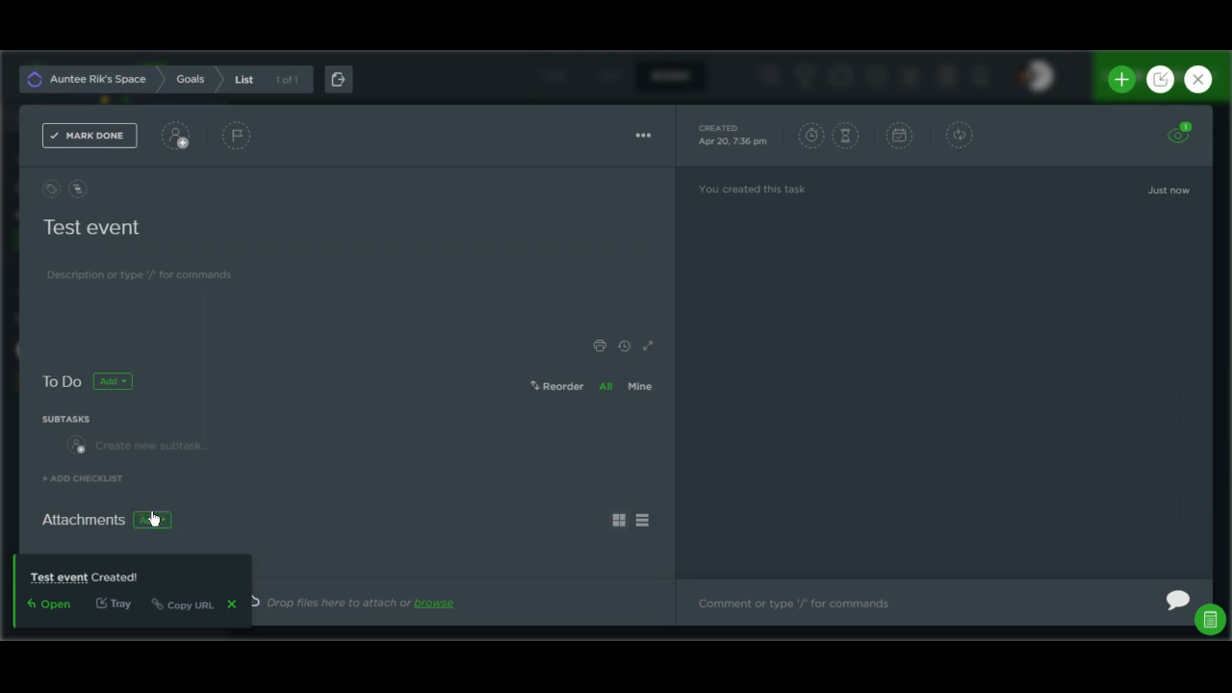
pyautogui.click(237, 289)
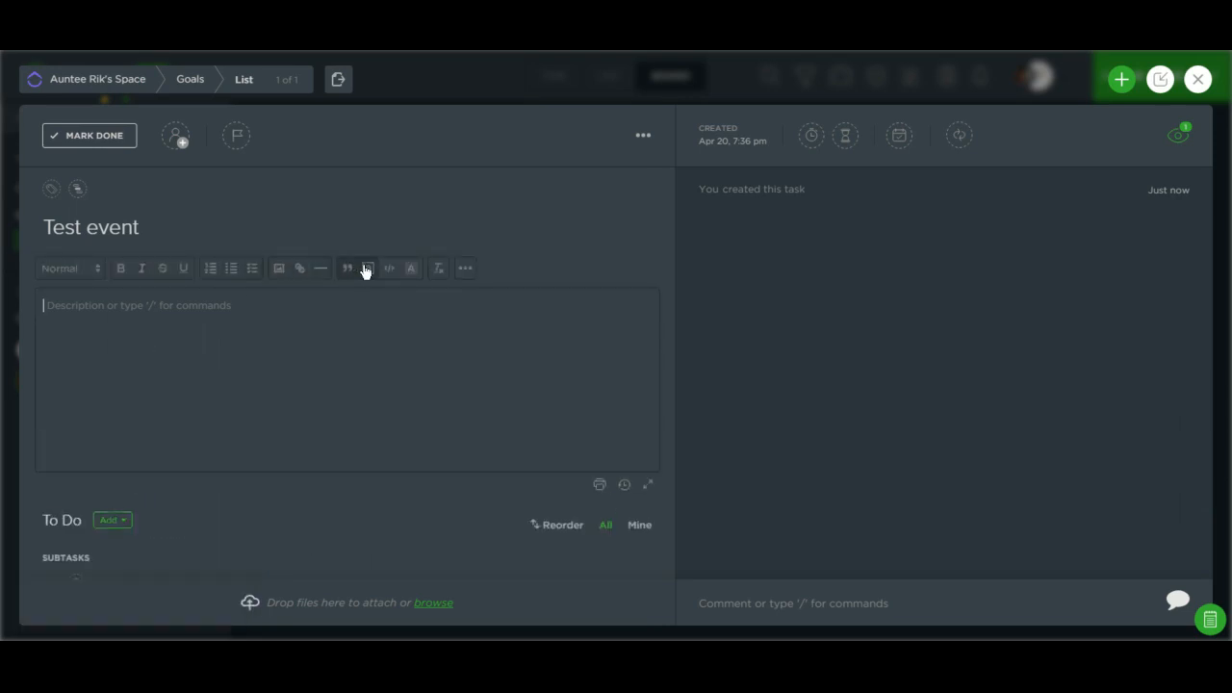
pyautogui.click(412, 274)
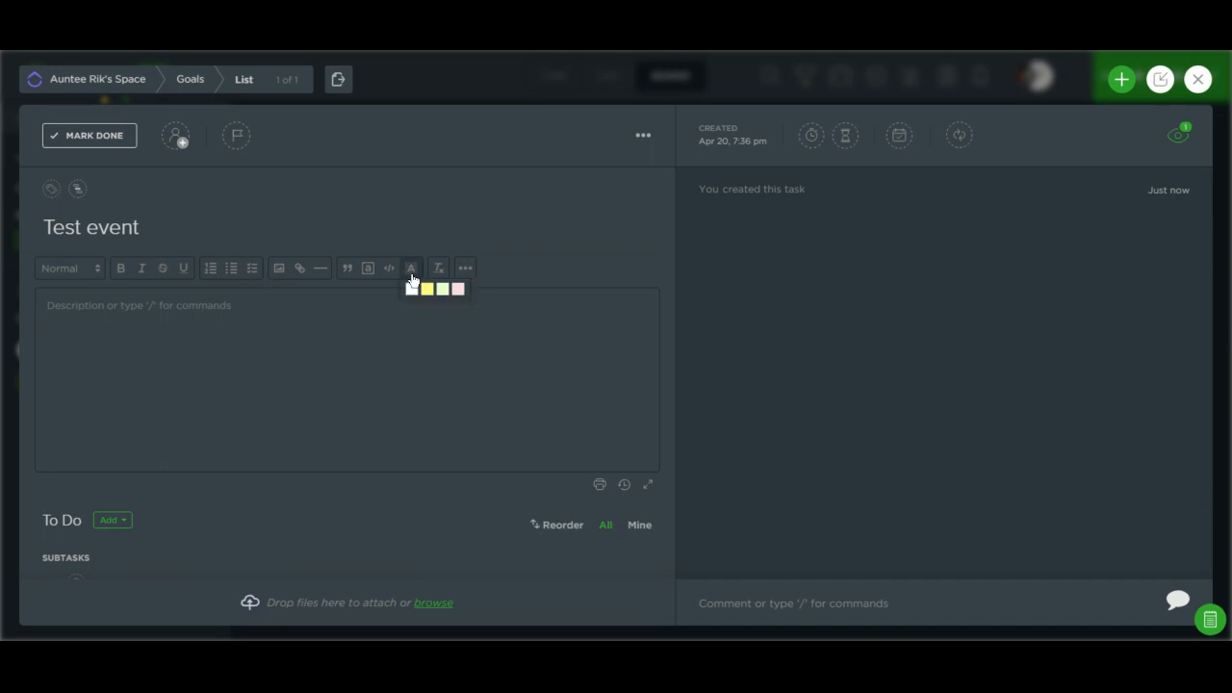
pyautogui.click(412, 271)
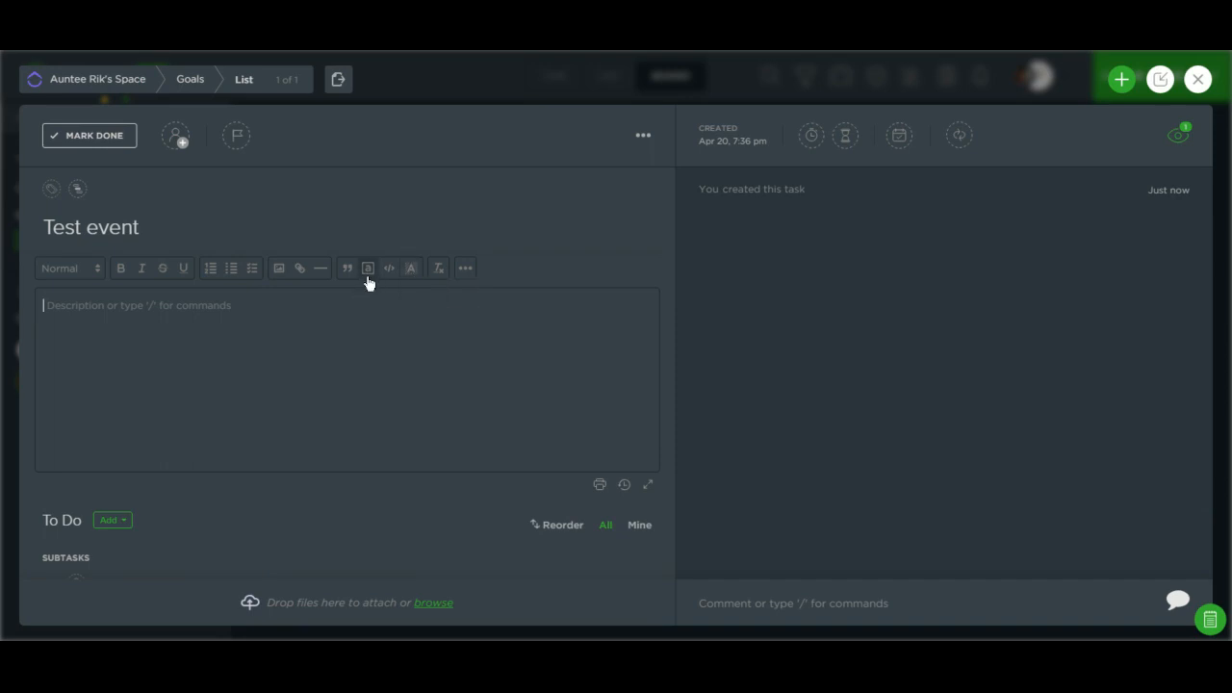
pyautogui.click(280, 271)
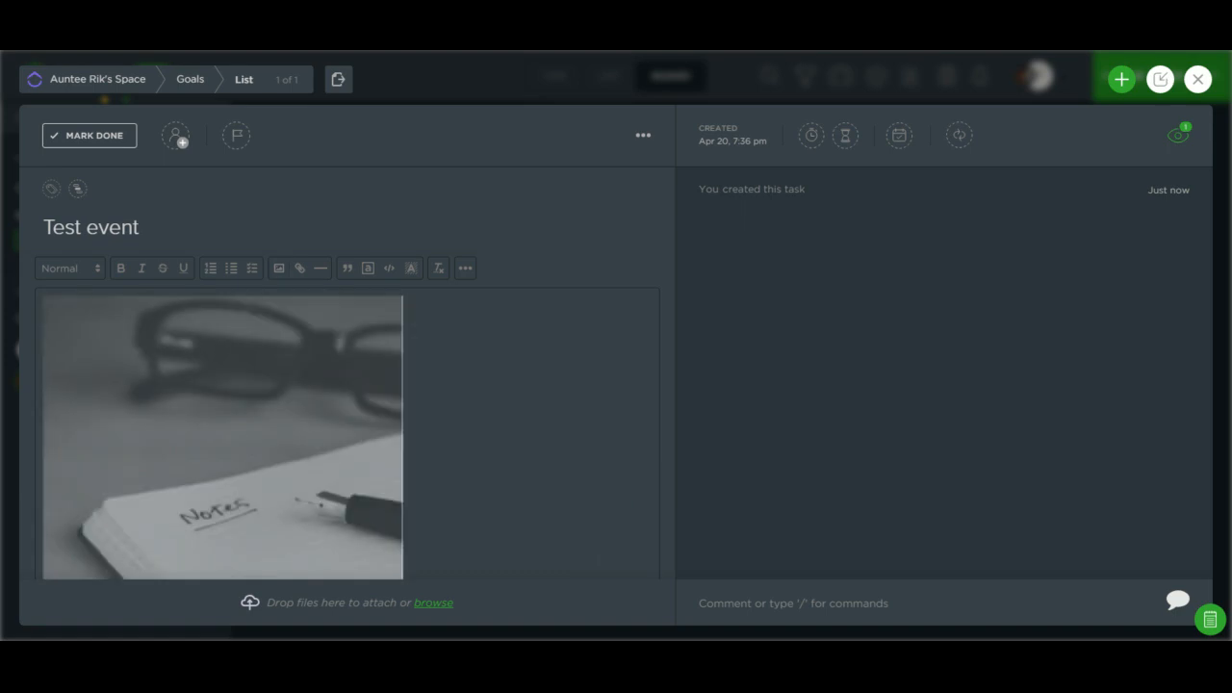
# Shrink the notebook photo in the description to a little over half its width and close the task
pyautogui.scroll(-5, 347, 385)
pyautogui.scroll(4, 251, 389)
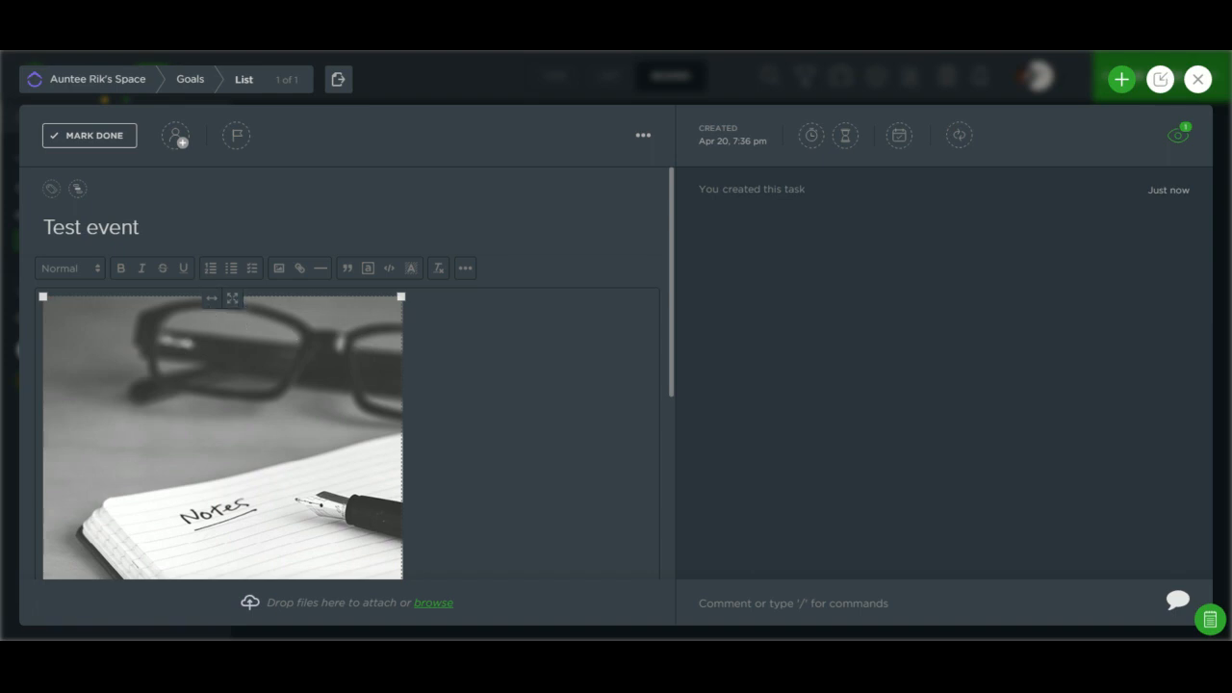
pyautogui.scroll(-5, 397, 539)
pyautogui.scroll(5, 396, 559)
pyautogui.scroll(-3, 397, 556)
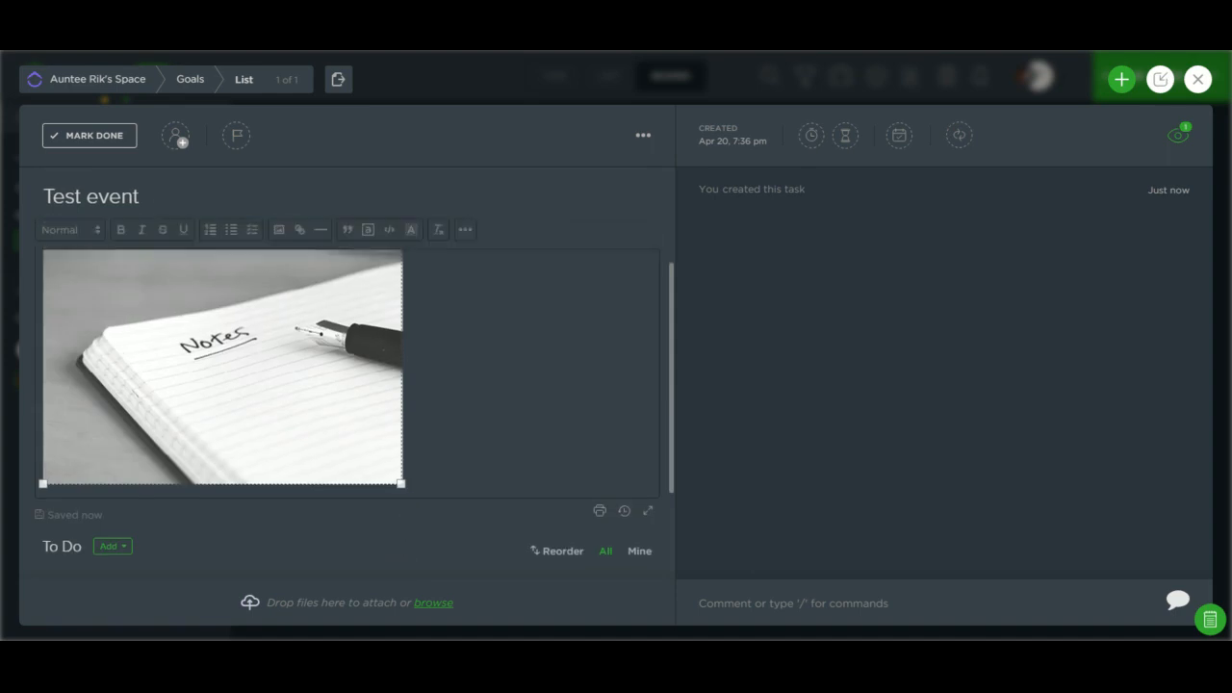
pyautogui.moveTo(403, 485); pyautogui.dragTo(245, 306)
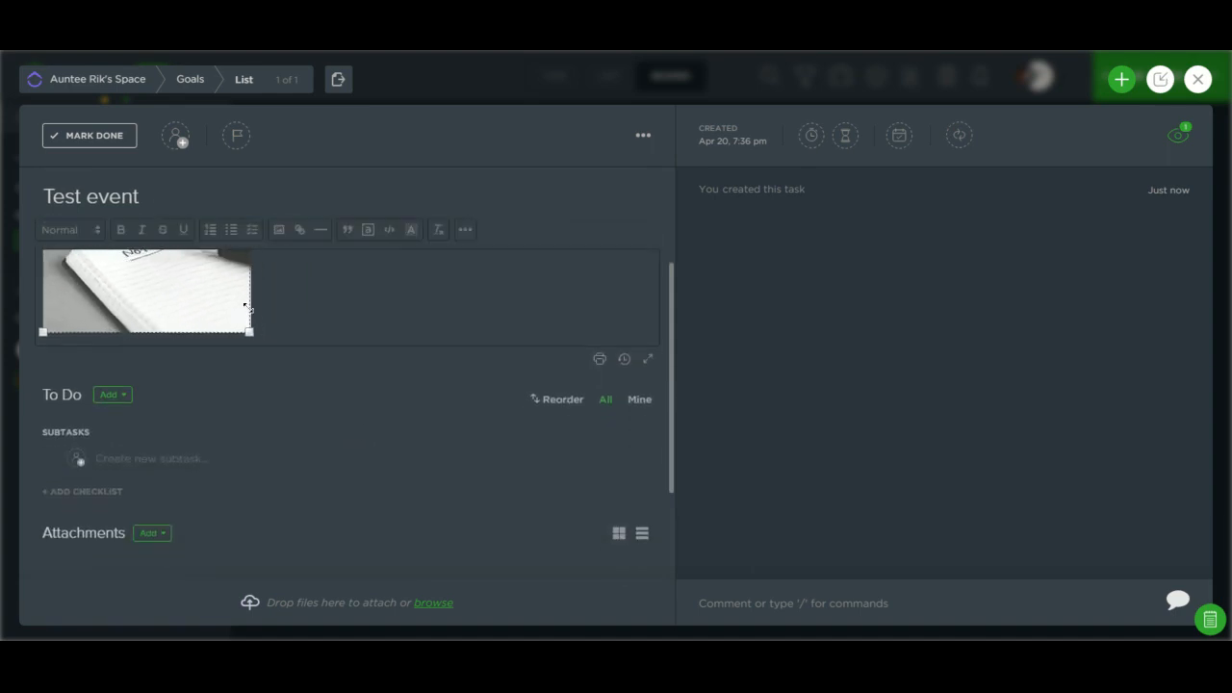
pyautogui.click(270, 306)
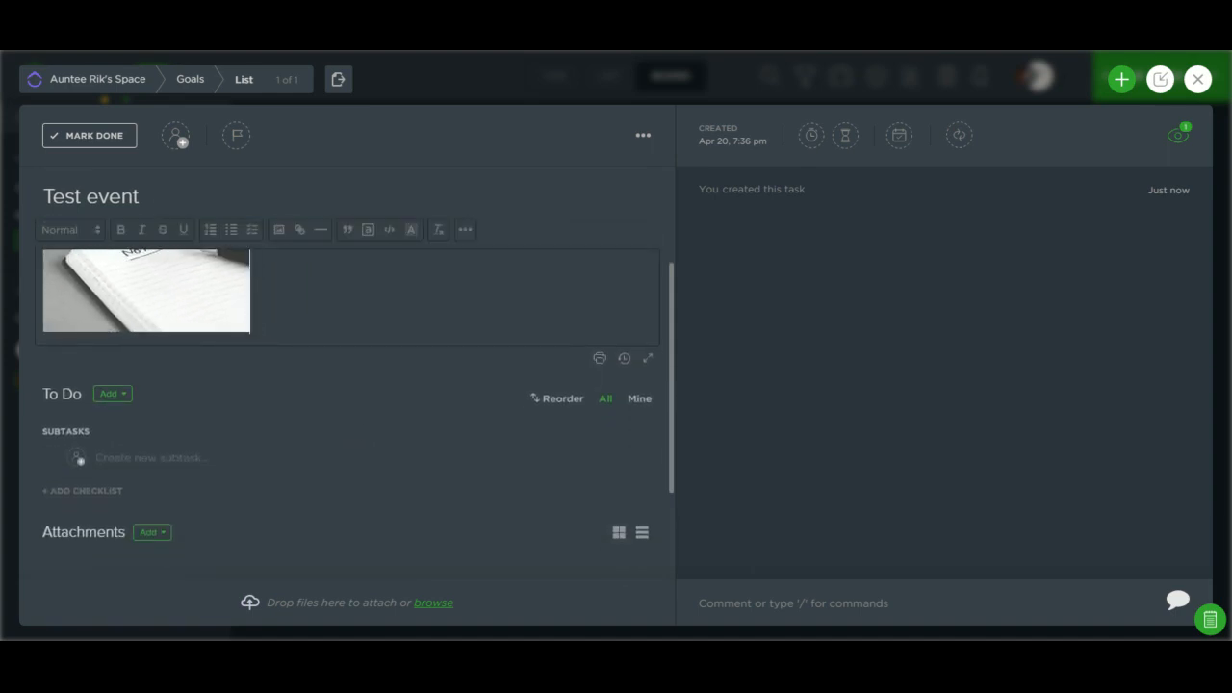
pyautogui.click(1197, 81)
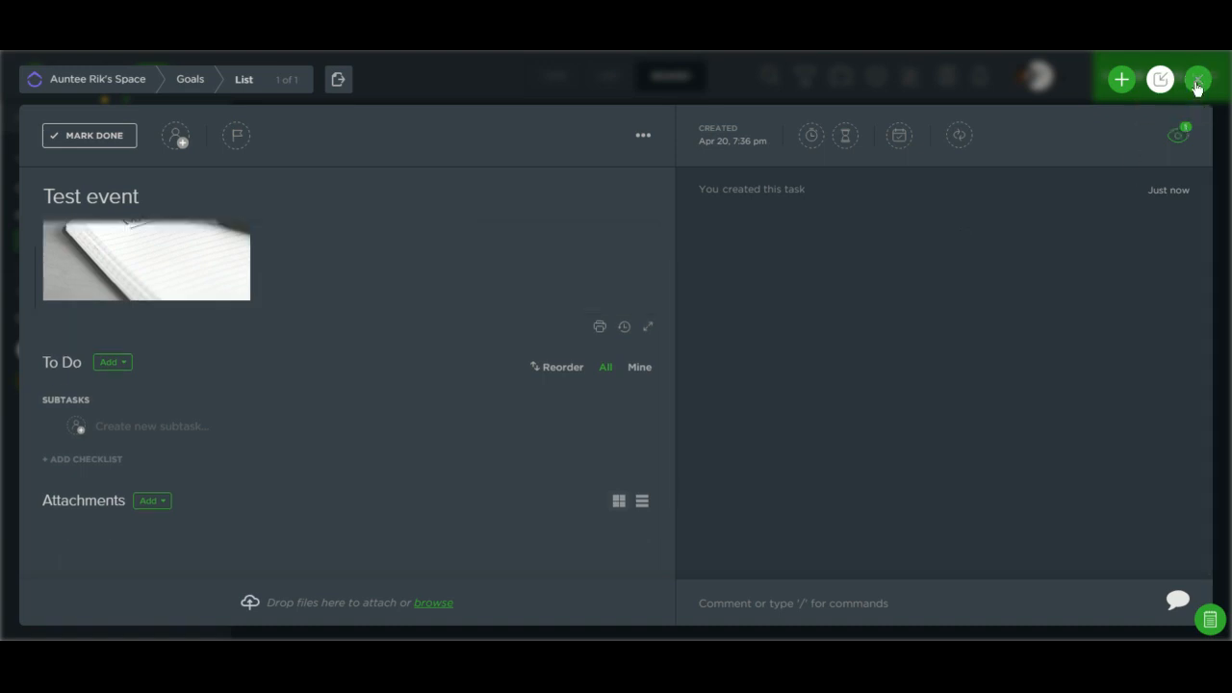
pyautogui.click(1198, 84)
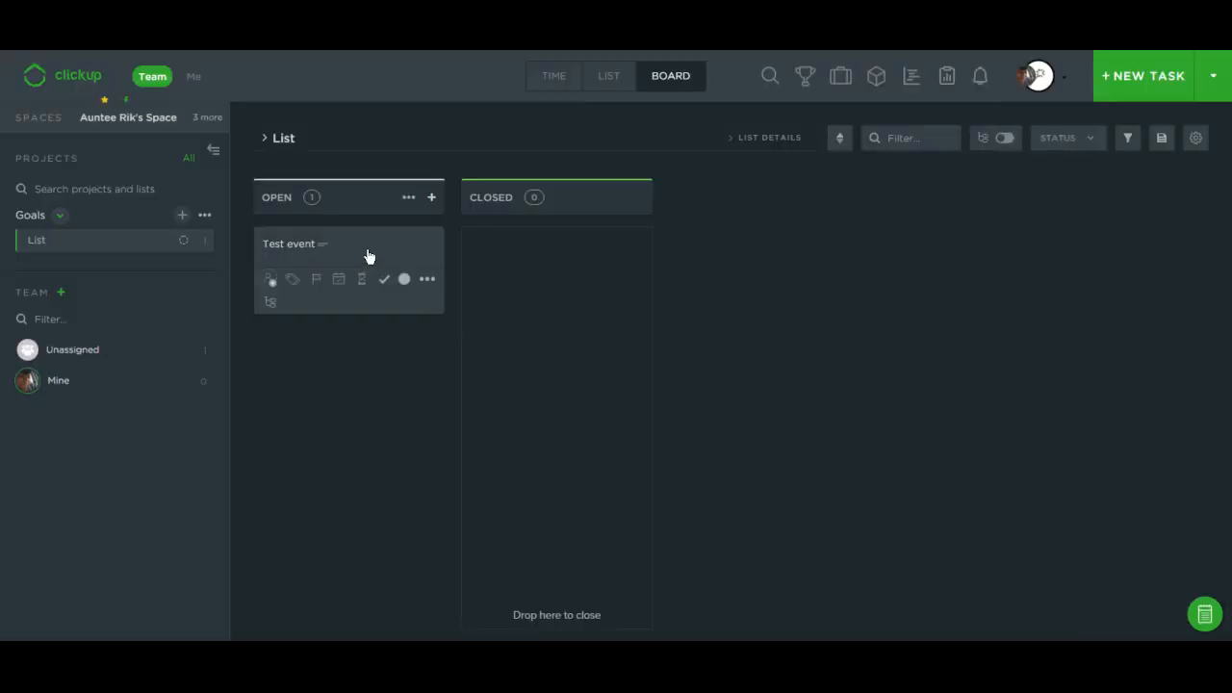
# View the additional actions available for the Test event card, dismiss them and reopen the task
pyautogui.click(428, 280)
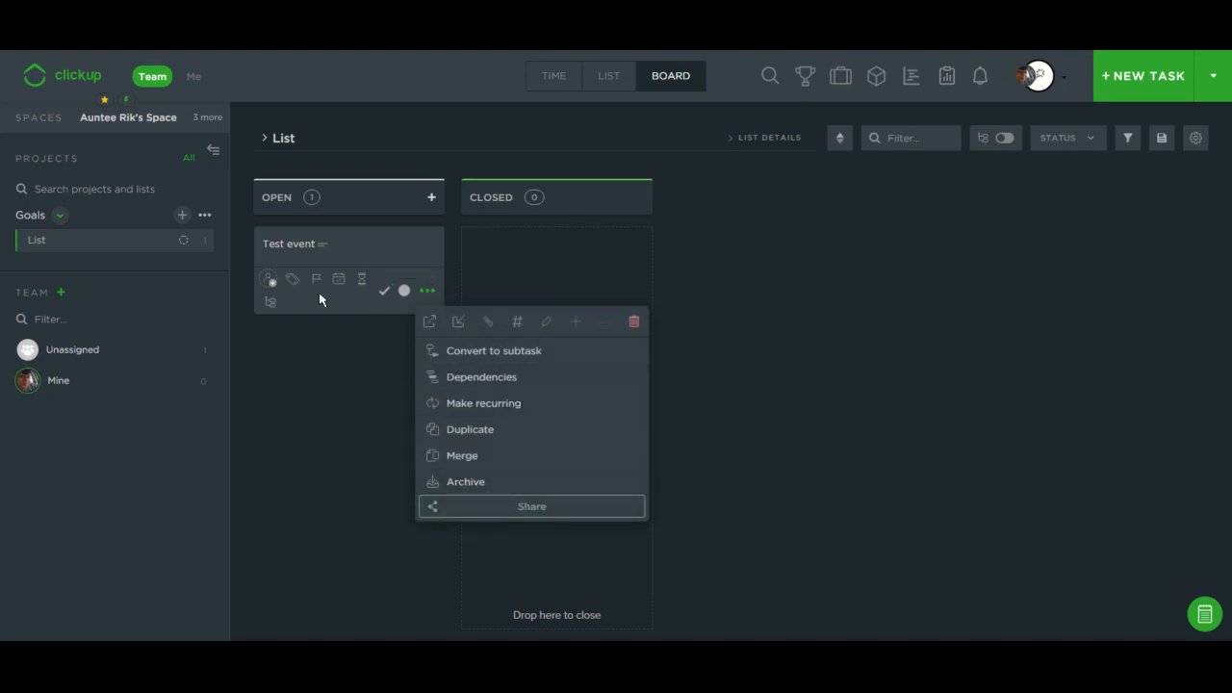
pyautogui.click(305, 252)
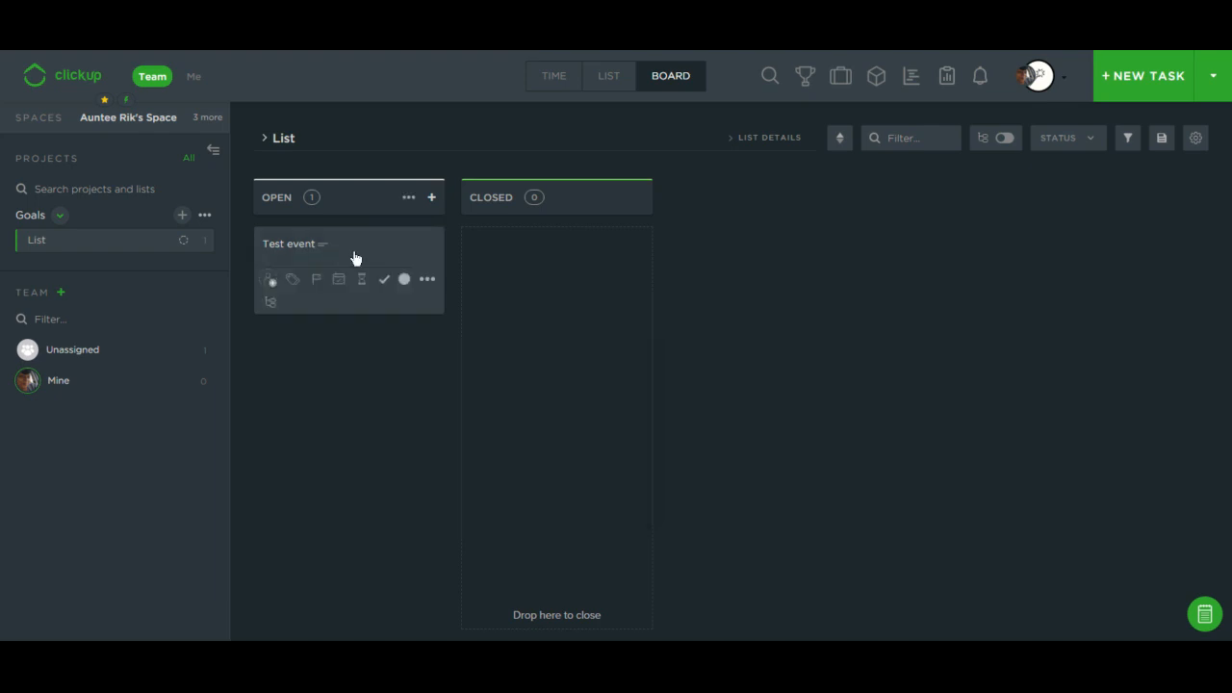
pyautogui.click(289, 254)
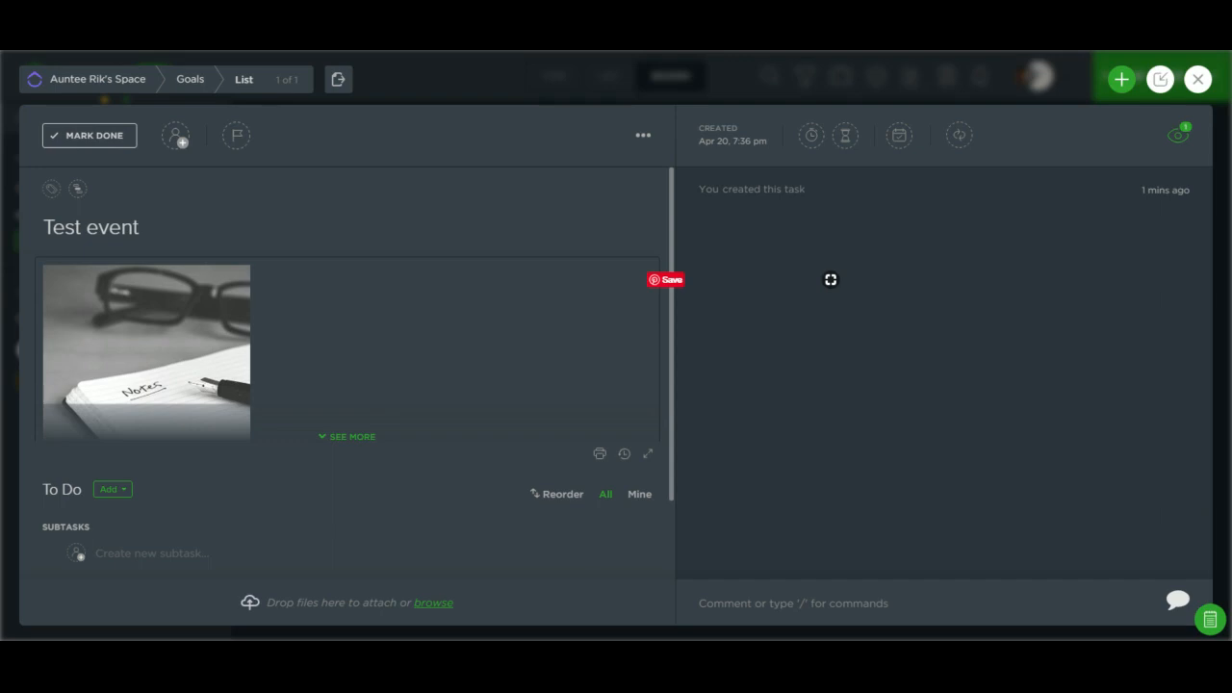
pyautogui.scroll(-1, 154, 416)
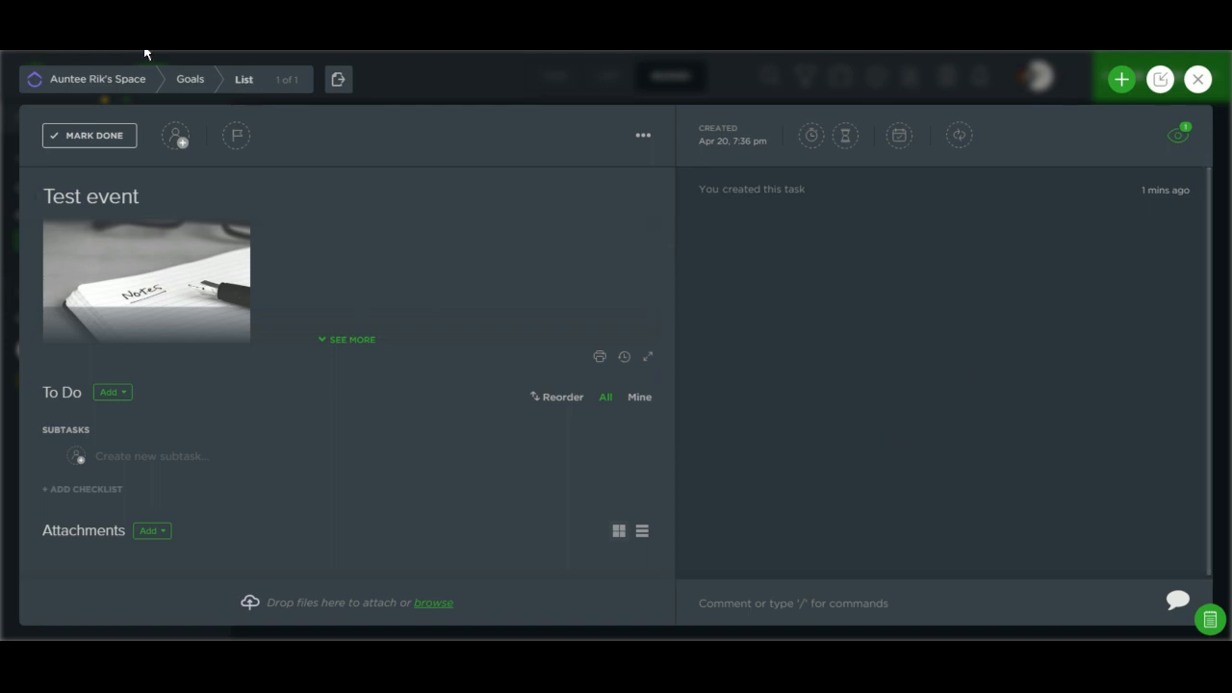
# Mark the Test event task as done and revert it to open, twice
pyautogui.click(65, 138)
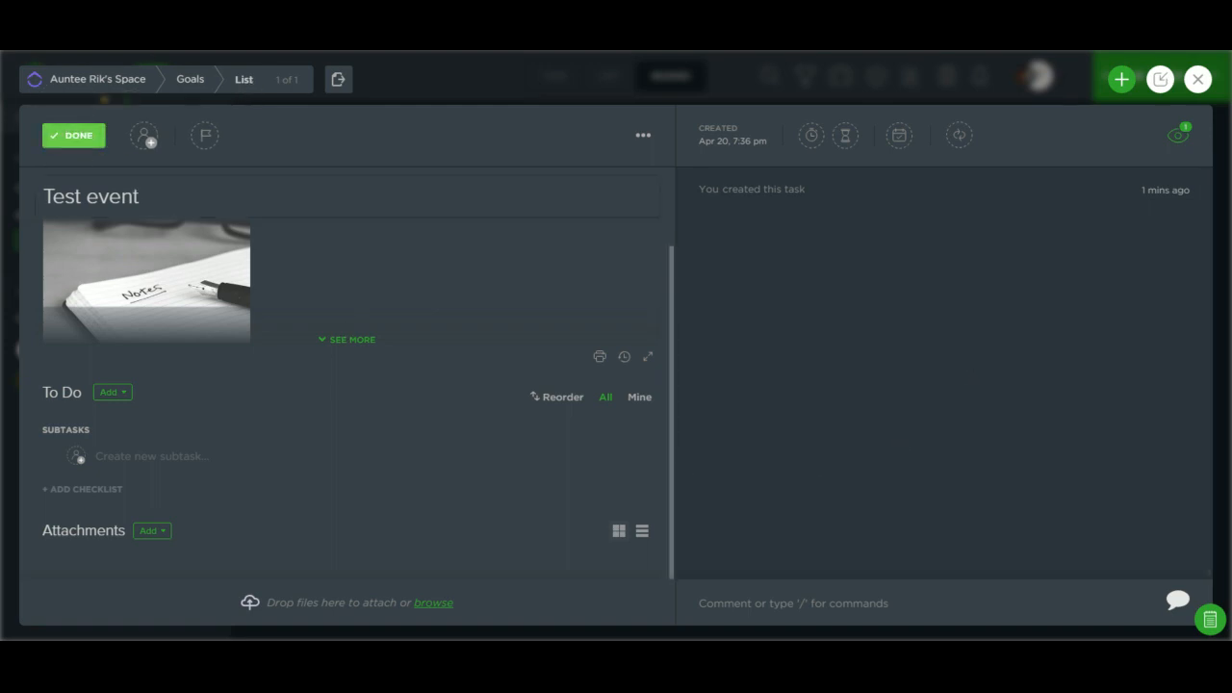
pyautogui.click(65, 138)
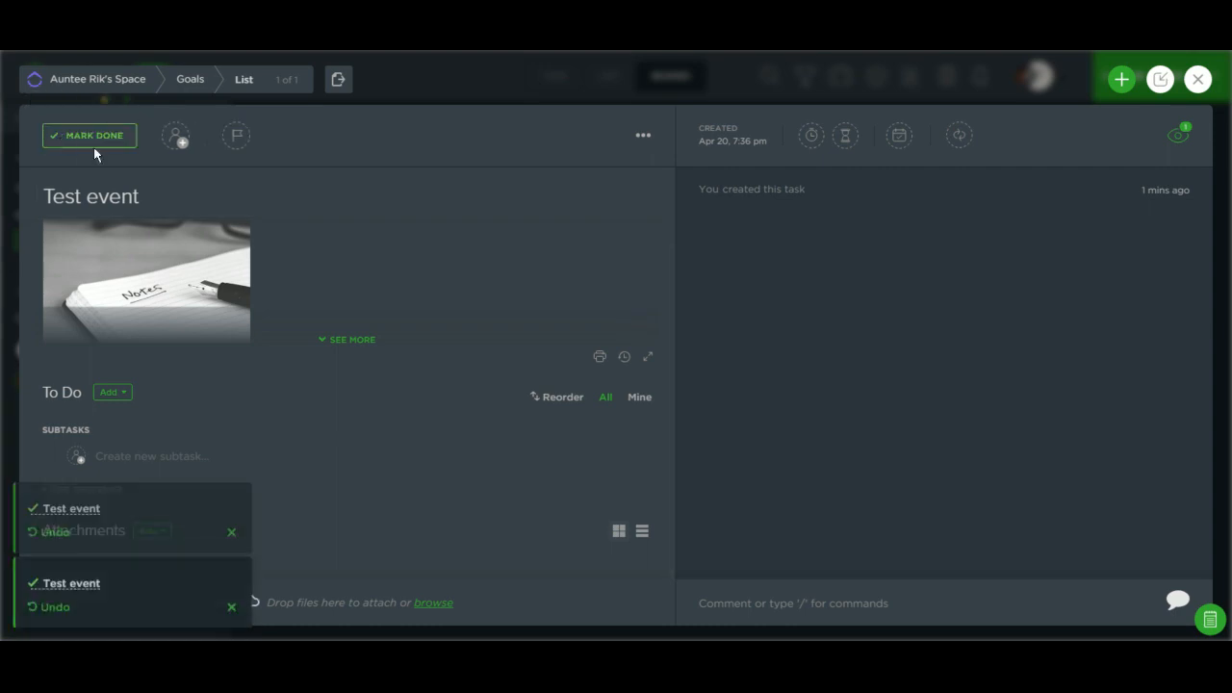
pyautogui.click(54, 143)
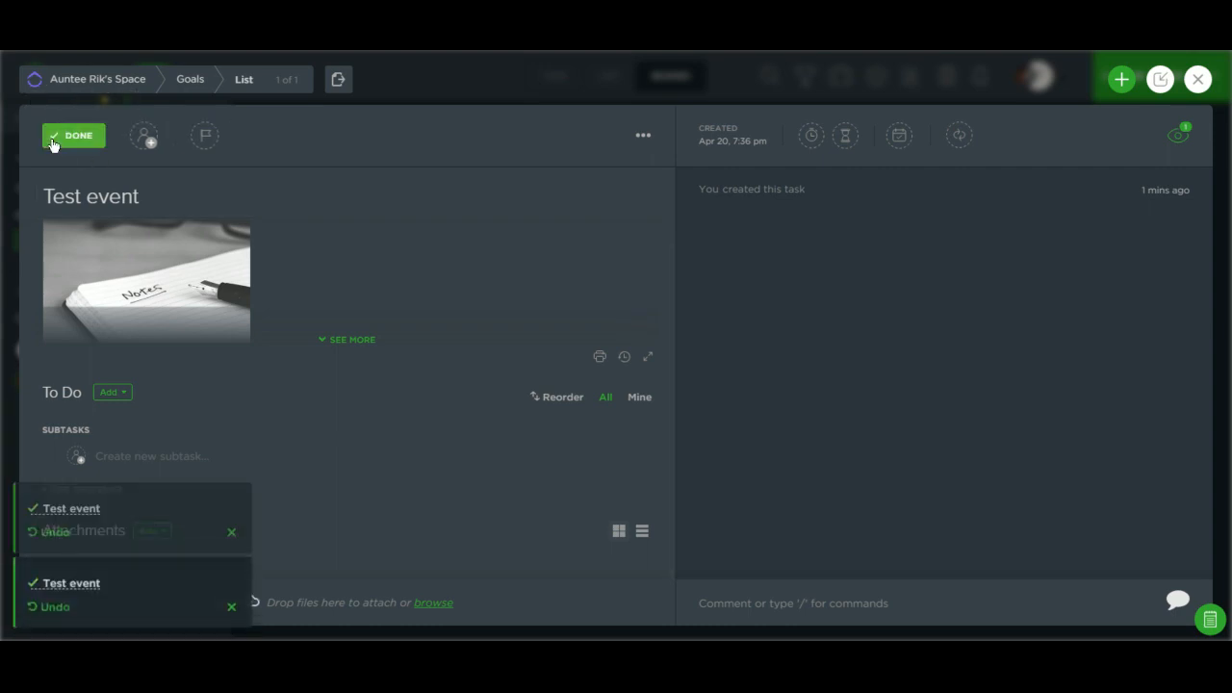
pyautogui.click(52, 145)
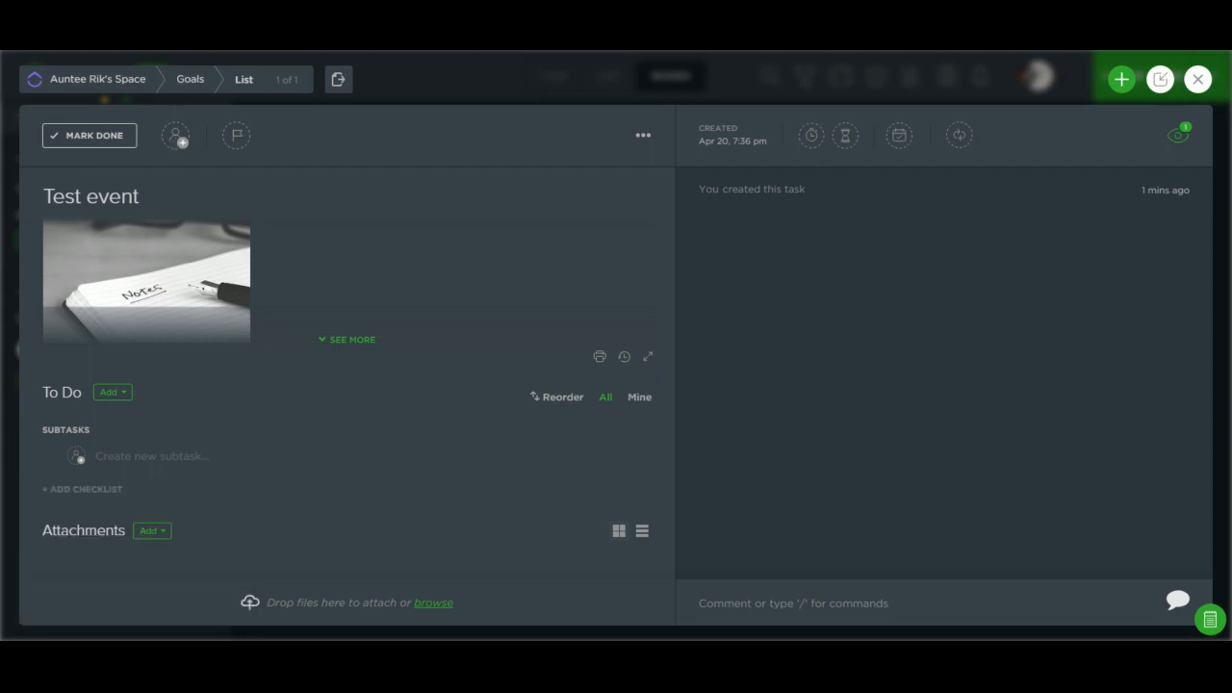
# Examine the assignee, time-tracking and due date options of the Test event task without setting any of them
pyautogui.click(176, 144)
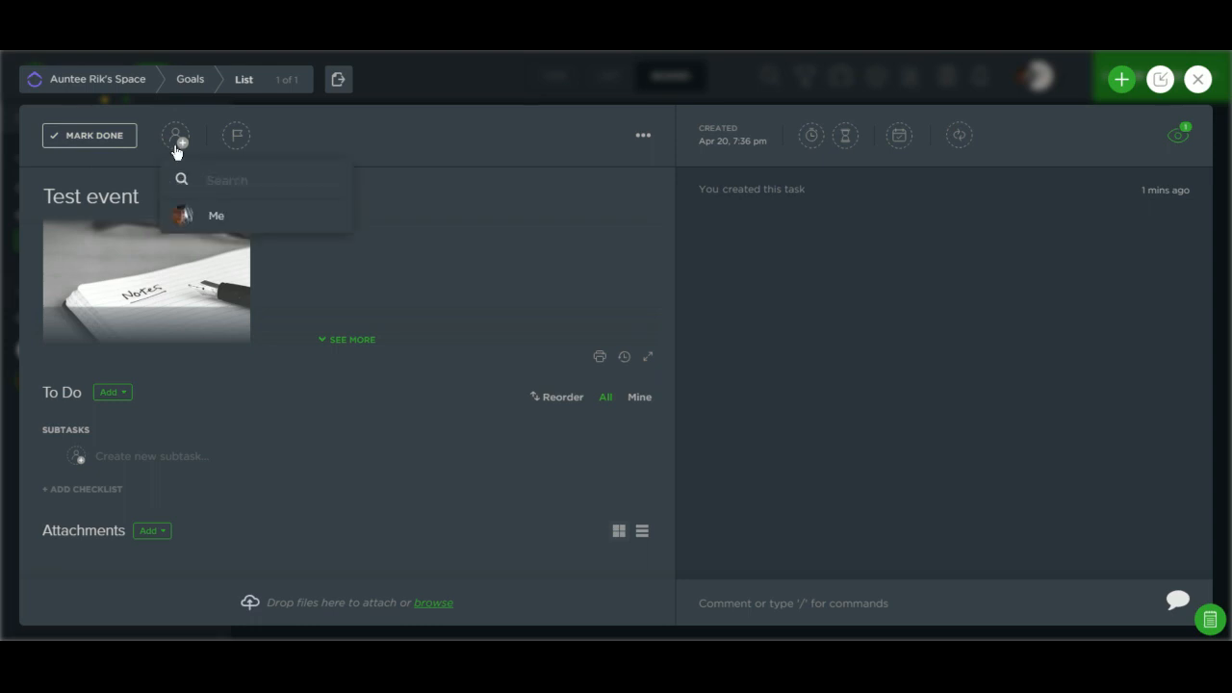
pyautogui.click(328, 141)
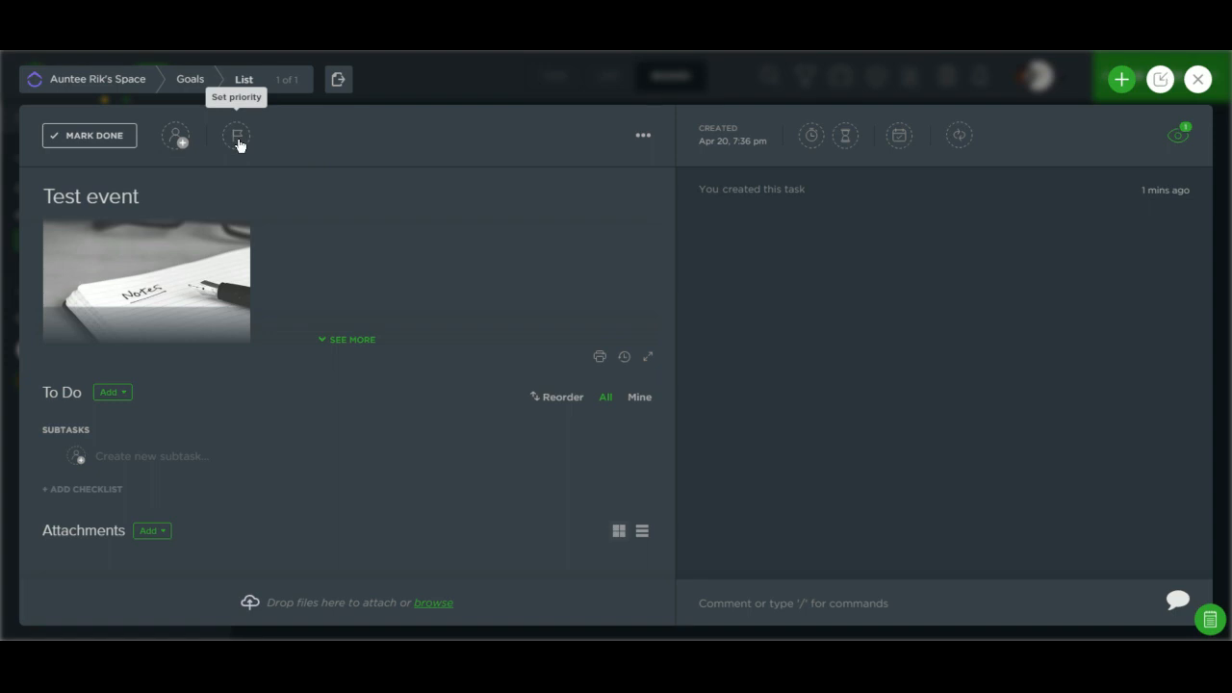
pyautogui.moveTo(724, 148)
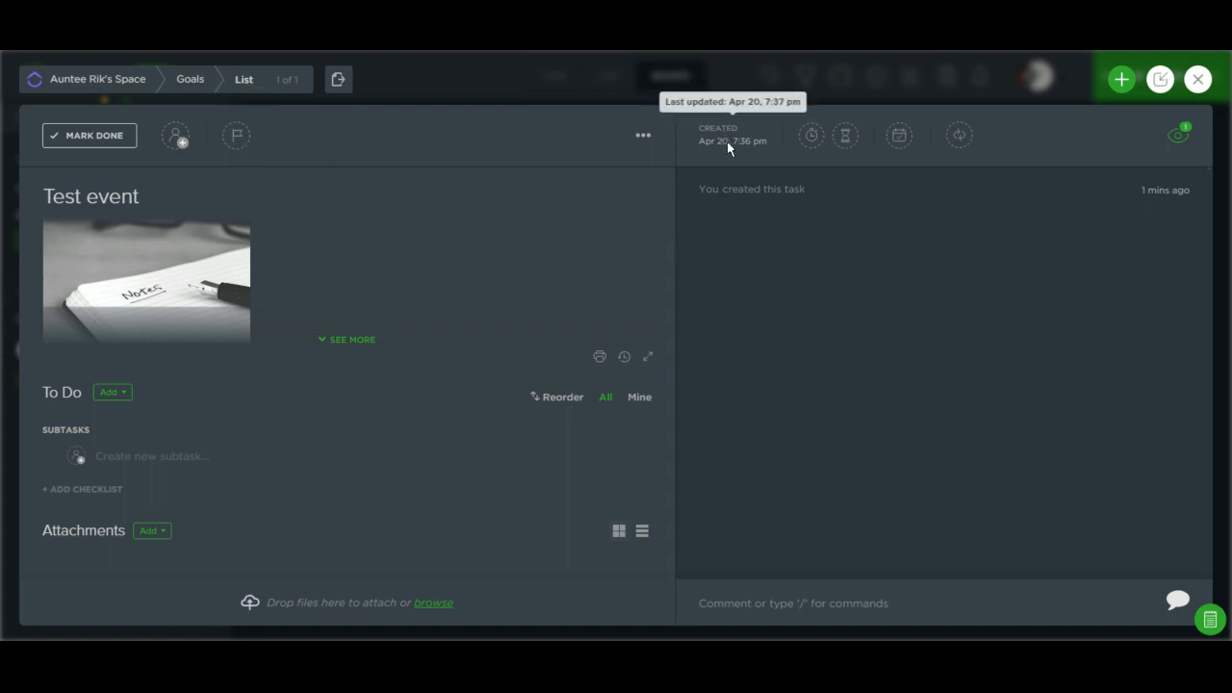
pyautogui.click(814, 144)
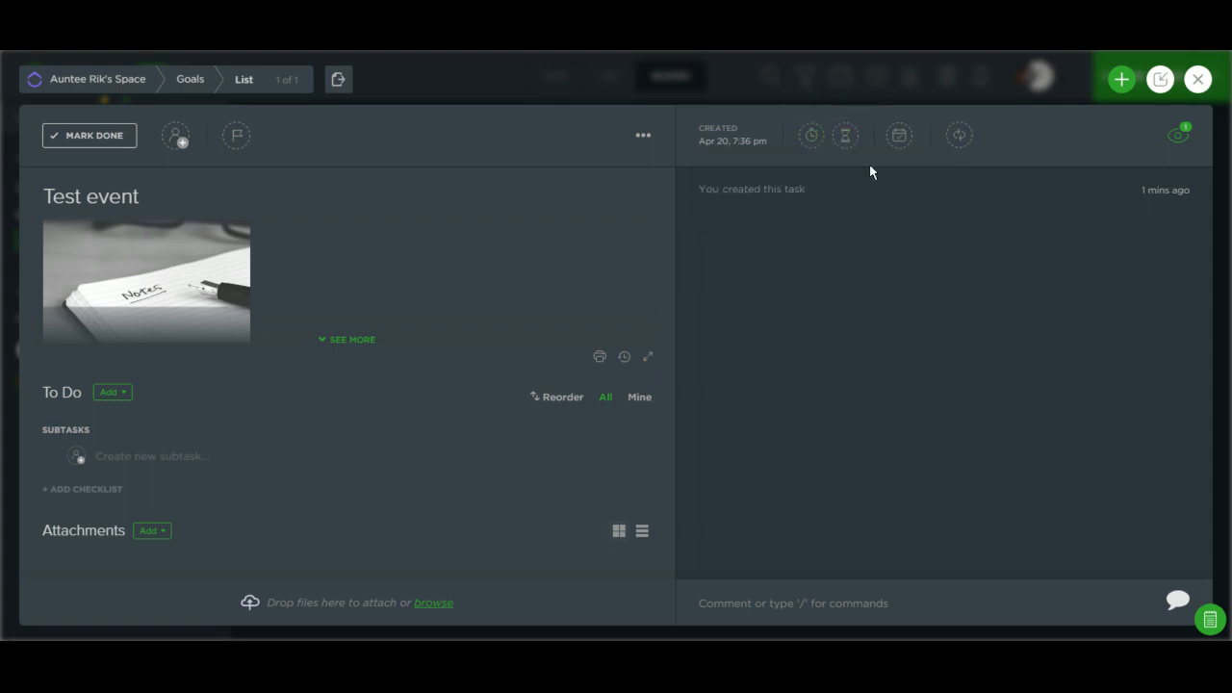
pyautogui.click(895, 146)
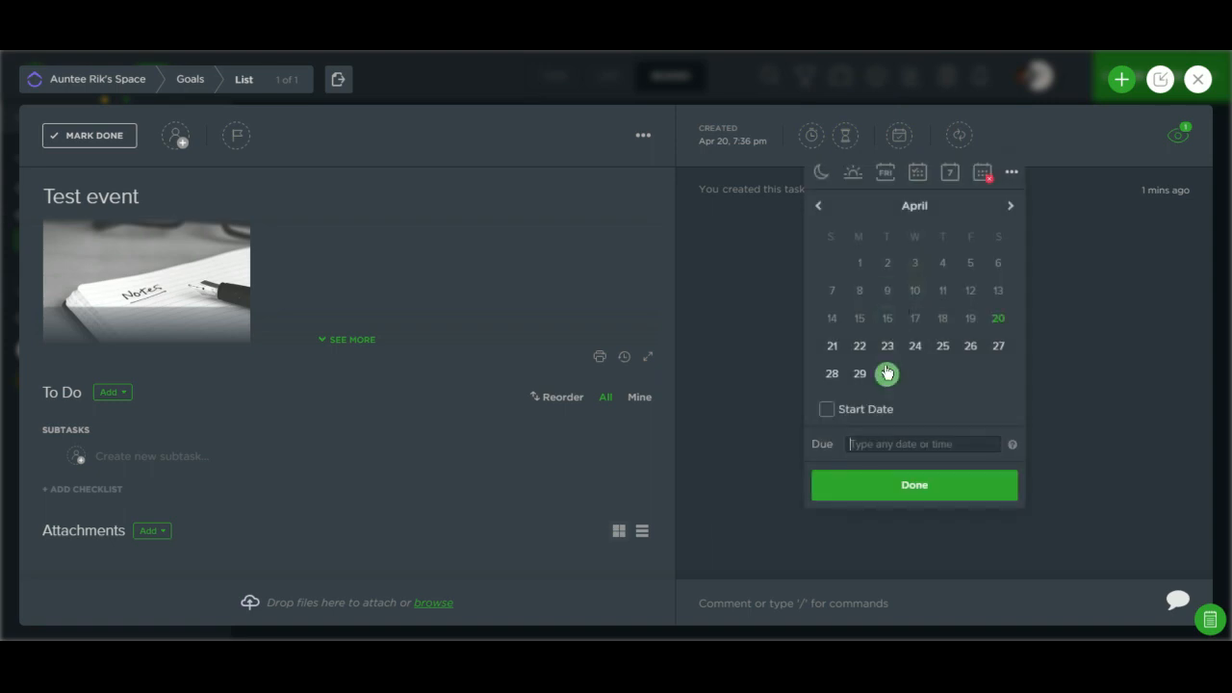
pyautogui.click(967, 173)
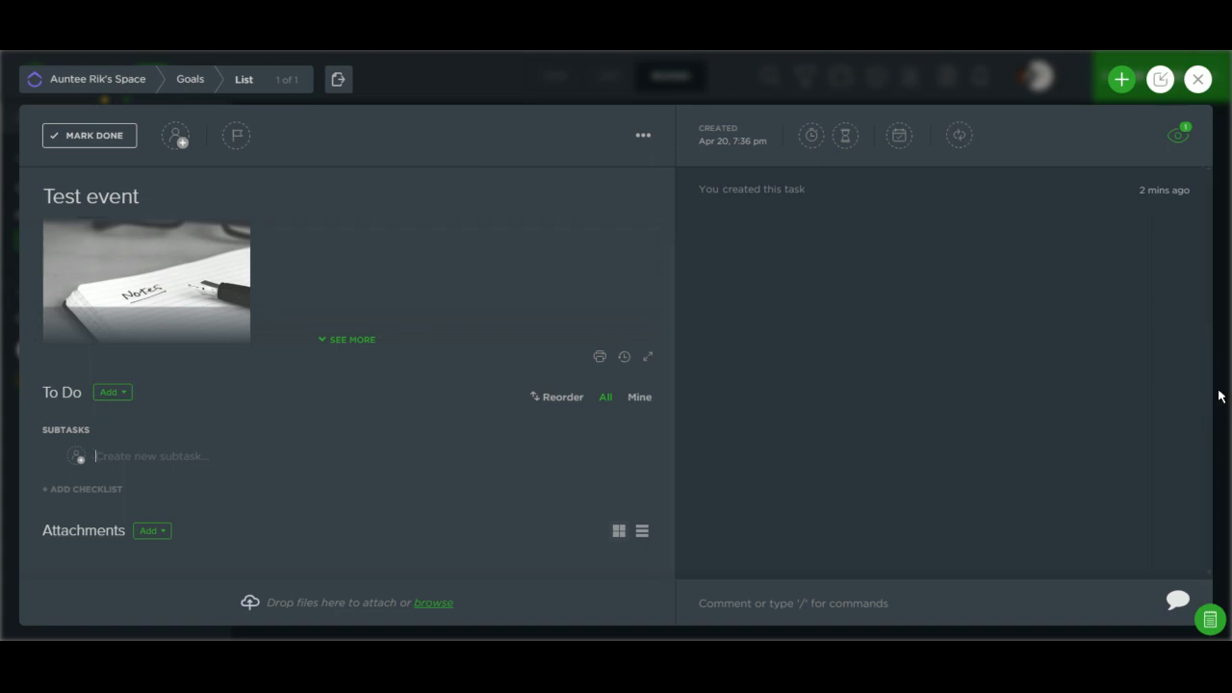
# Paste the plugin list as subtasks and create 7 separate ones, from Akismet Anti-Spam to Mailchimp for WooCommerce
pyautogui.hotkey('ctrl', 'v')
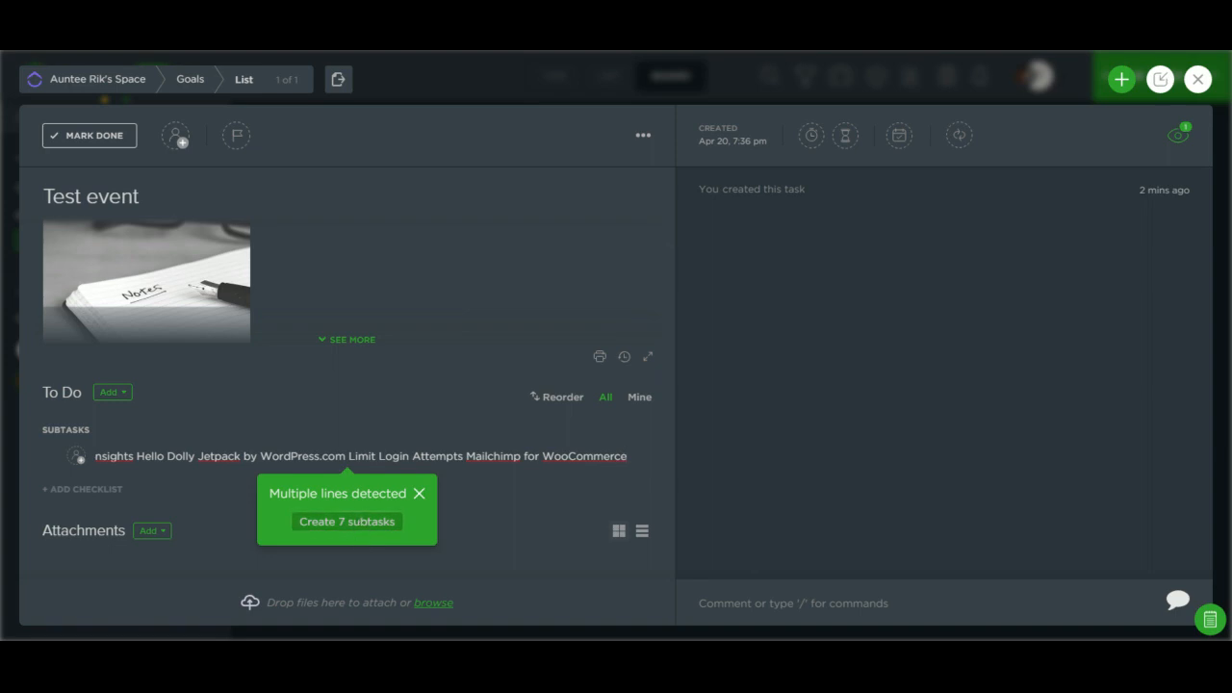
pyautogui.click(355, 524)
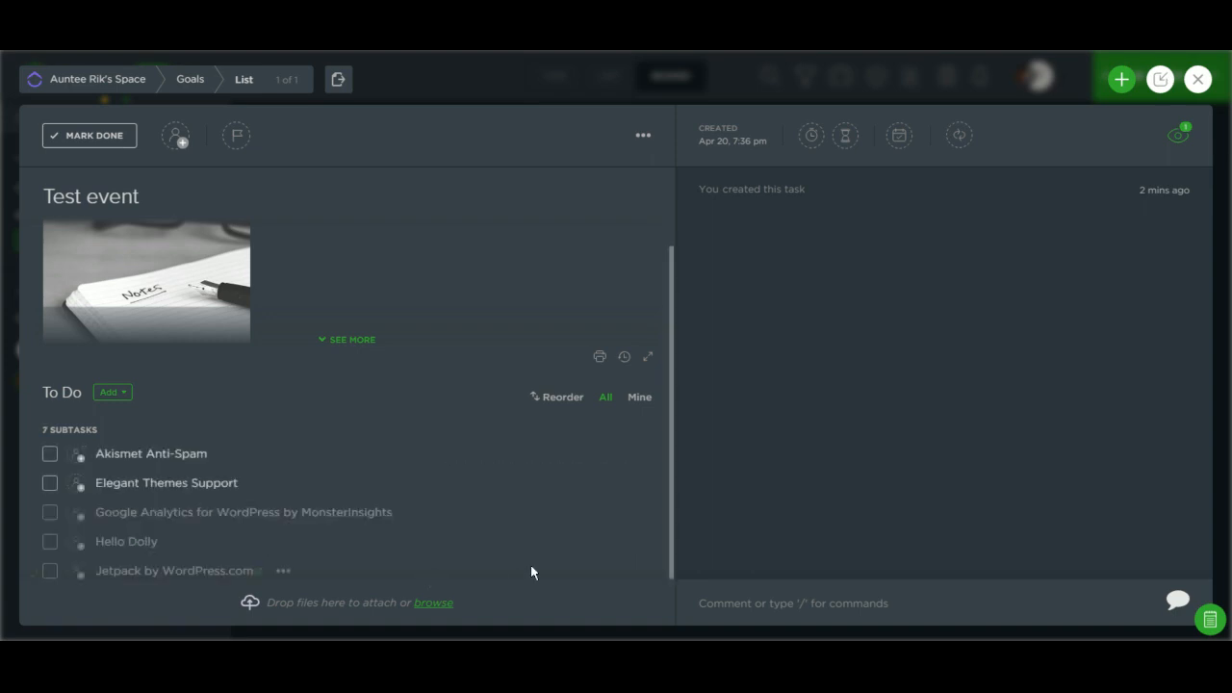
pyautogui.scroll(-3, 308, 387)
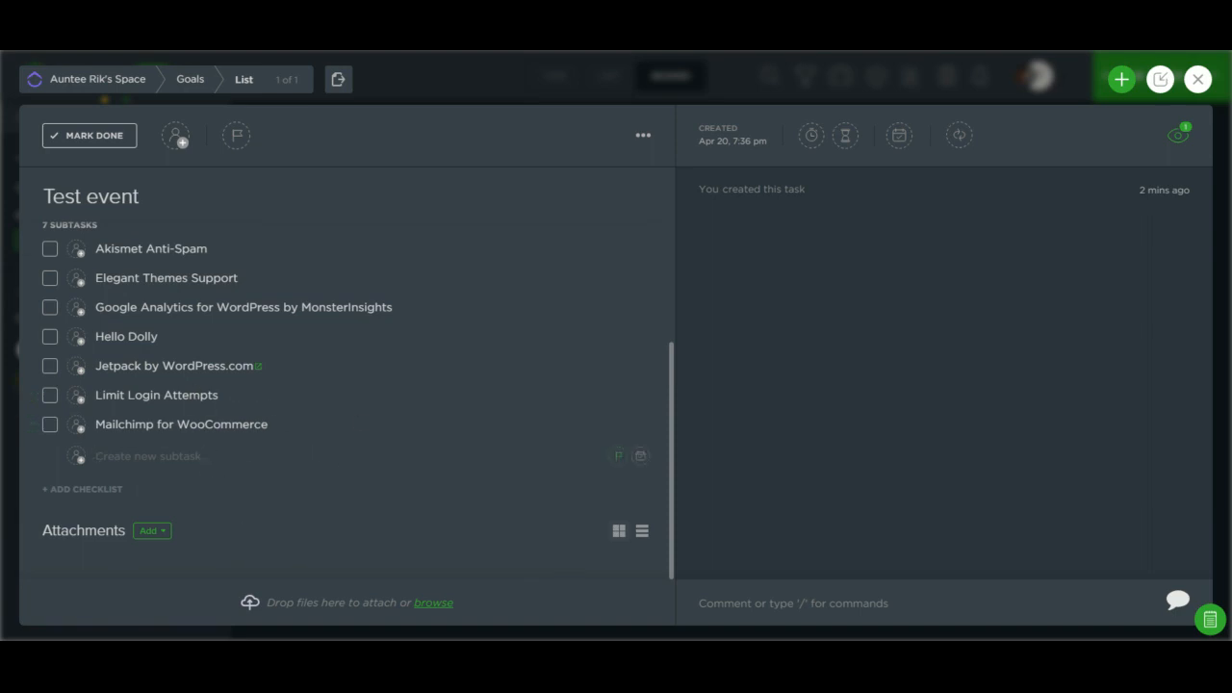
# Paste the plugin list into the new subtask line again, decline splitting it into 7 subtasks, and clear the line
pyautogui.write('Akismet Anti-Spam Elegant Themes Support Google Analytics for WordPress by MonsterInsights Hello Dolly Jetpack by WordPress.com Limit Login Attempts Mailchimp for WooCommerce')
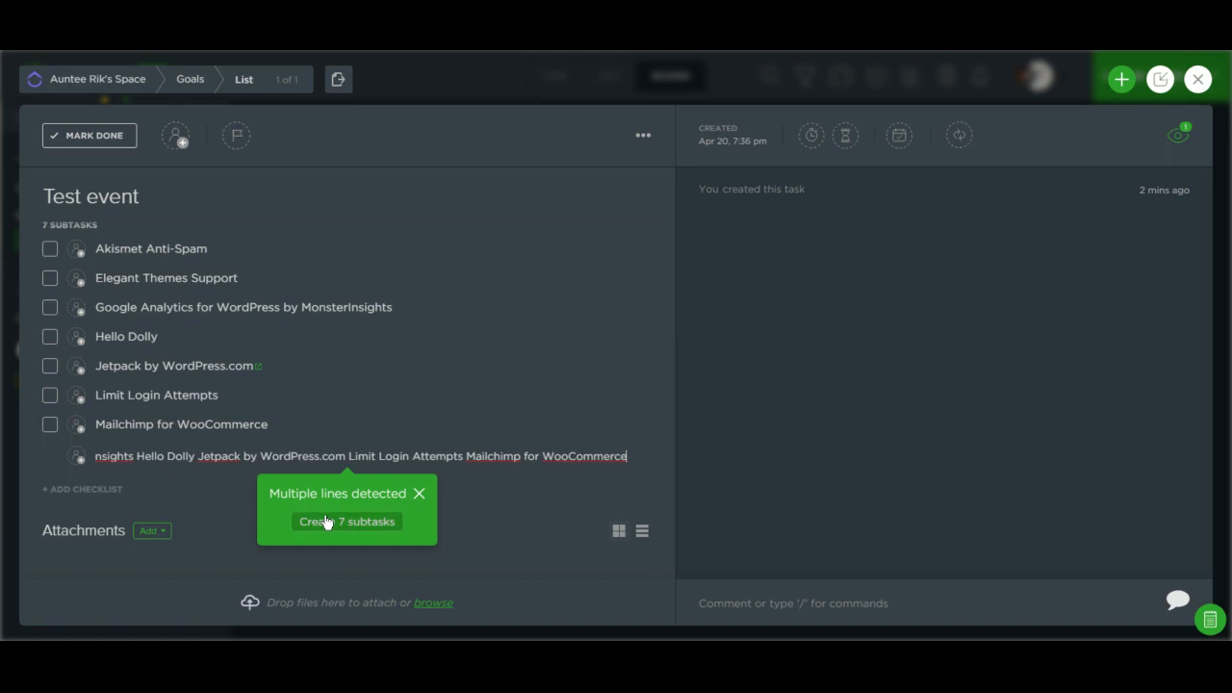
pyautogui.click(420, 493)
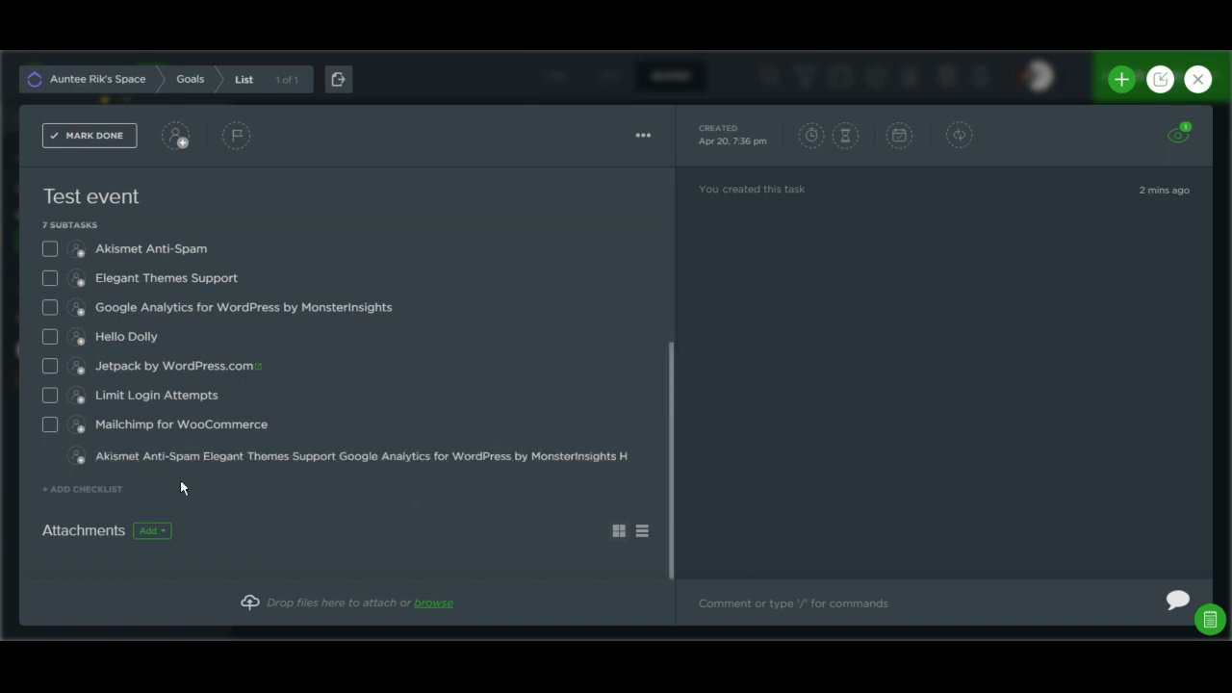
pyautogui.hotkey('ctrl', 'a')
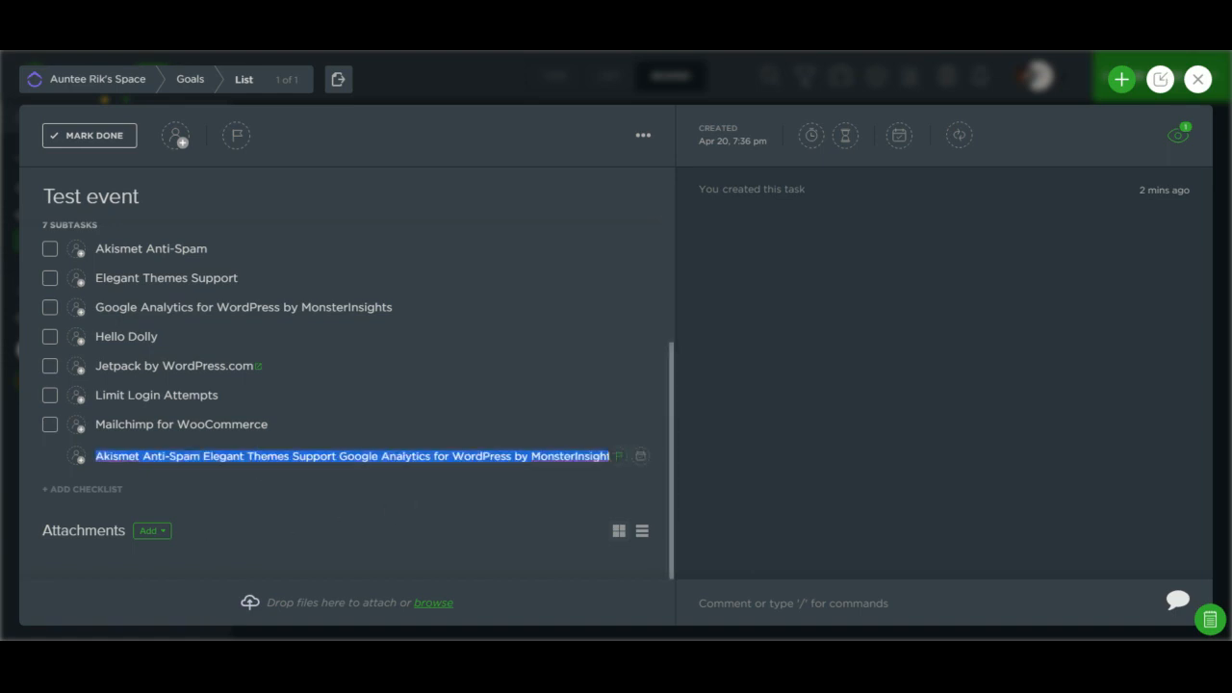
pyautogui.press('BackSpace')
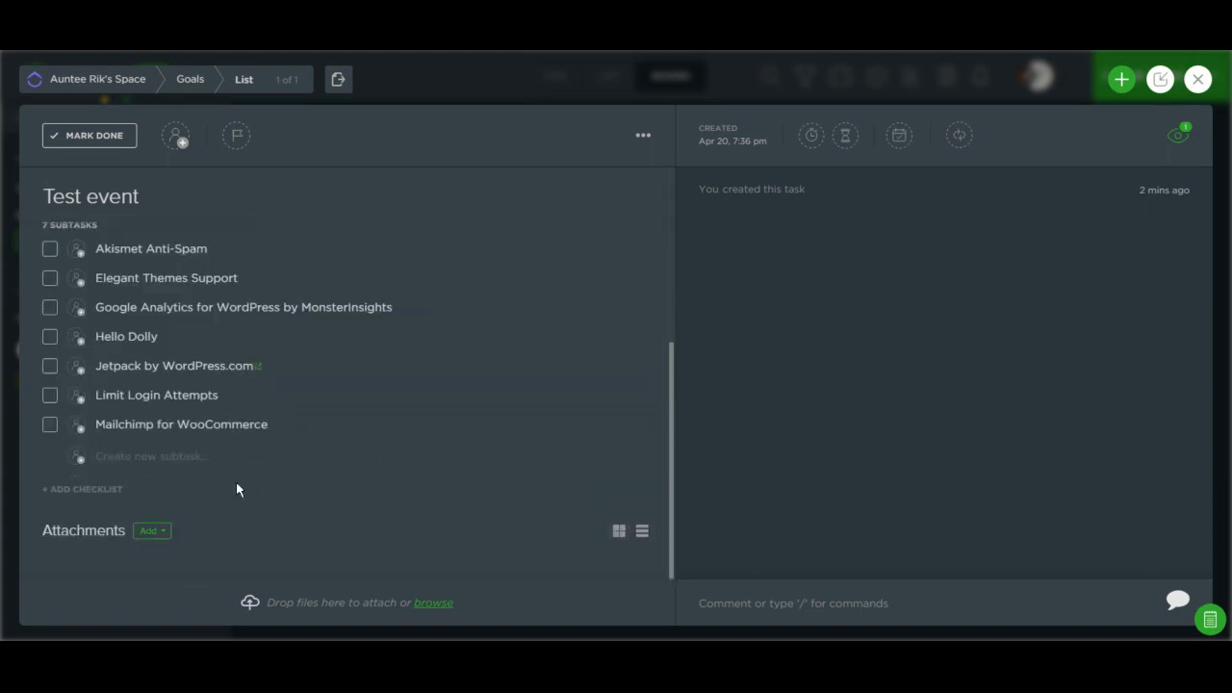
# Open the Akismet Anti-Spam subtask to look over its details, and close it to return to the board
pyautogui.click(158, 249)
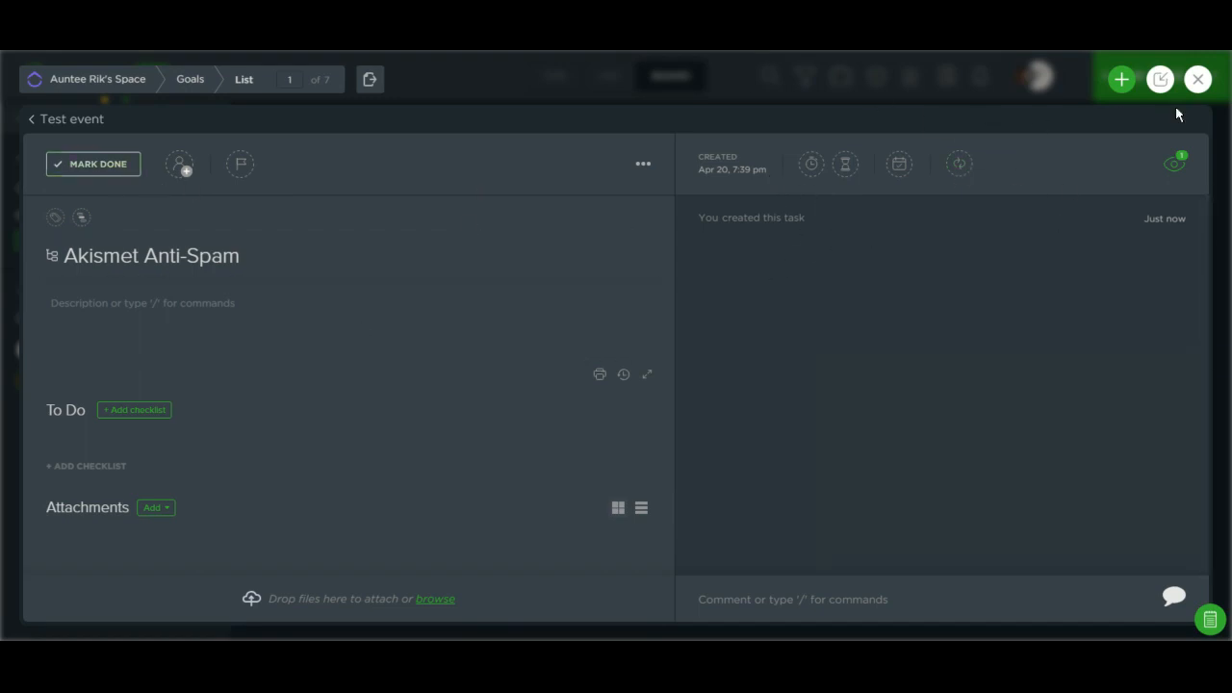
pyautogui.click(1197, 79)
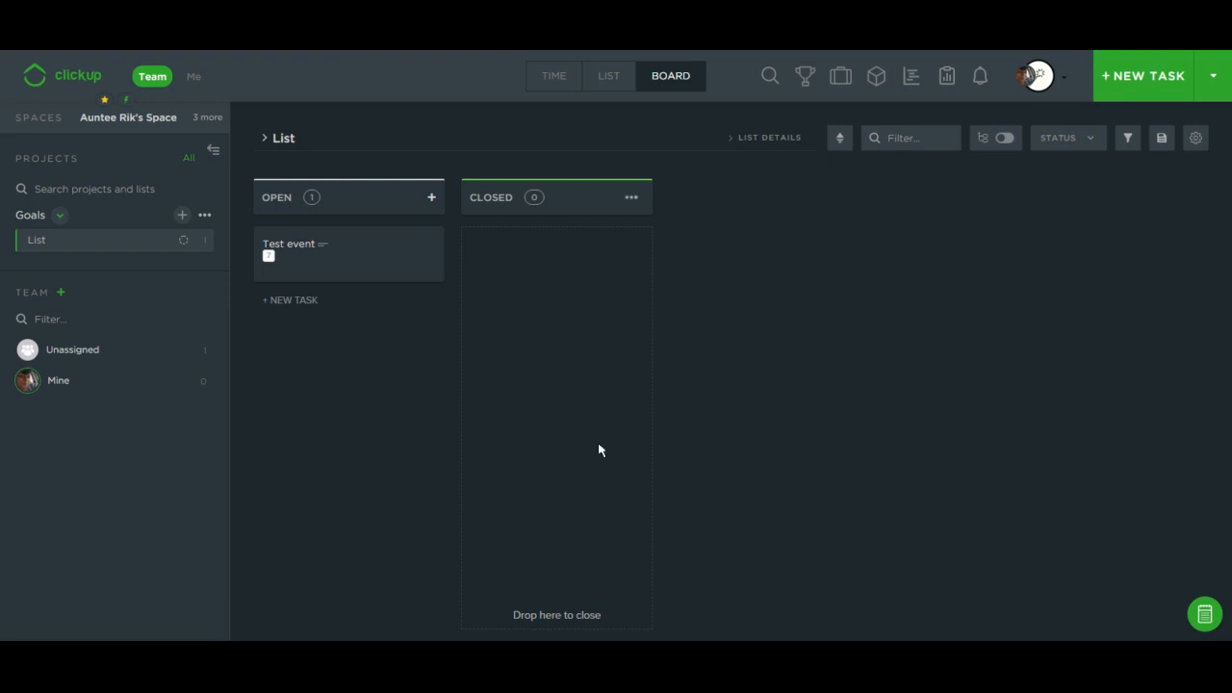
pyautogui.moveTo(338, 256)
# View the tasks as a list, and schedule Test event in the weekly Time view on Wednesday, April 17 at 6pm
pyautogui.click(617, 85)
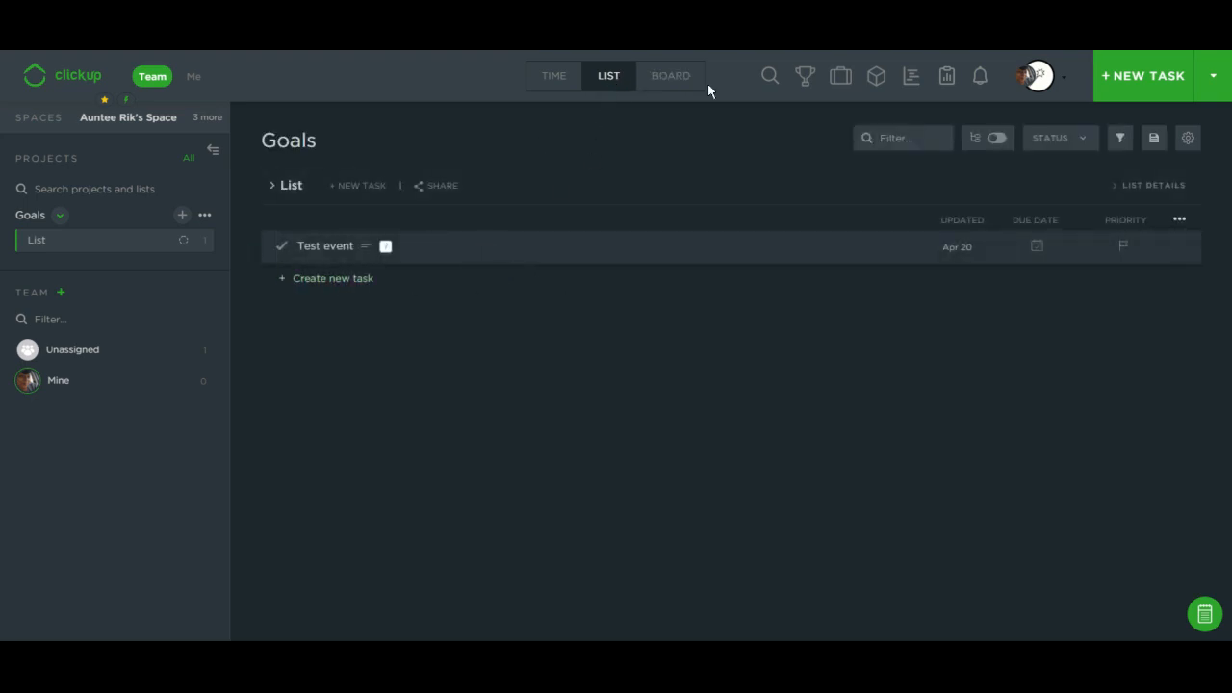
pyautogui.click(560, 83)
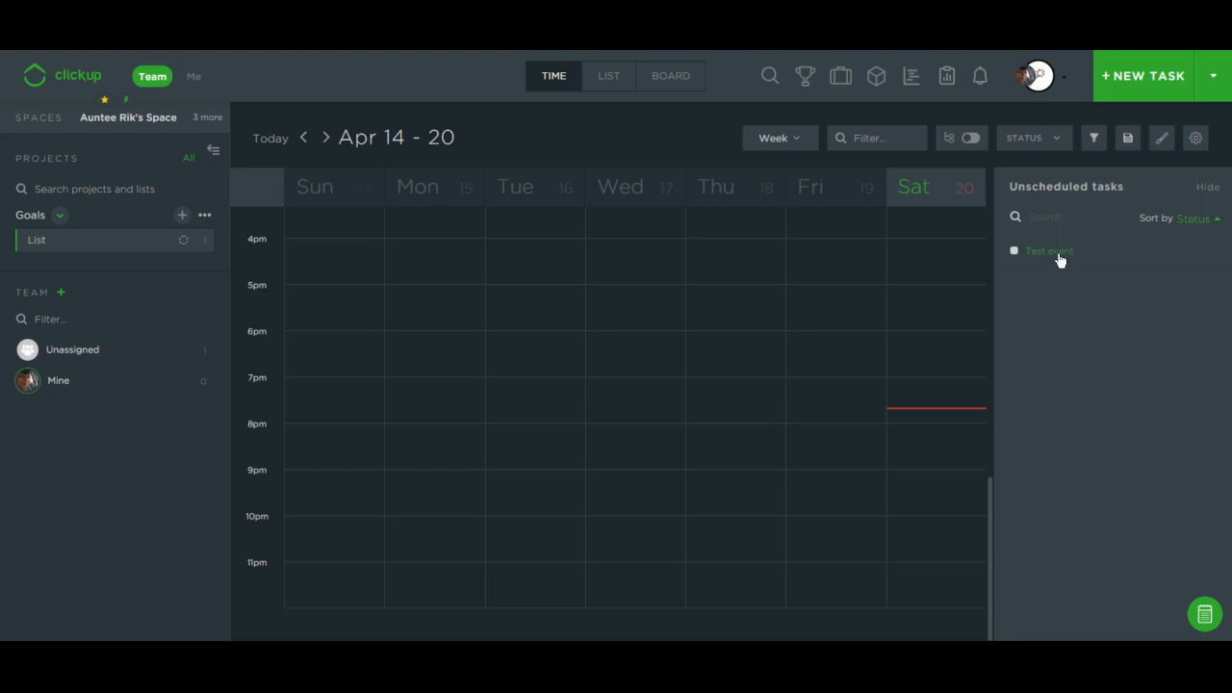
pyautogui.moveTo(1058, 260); pyautogui.dragTo(610, 350)
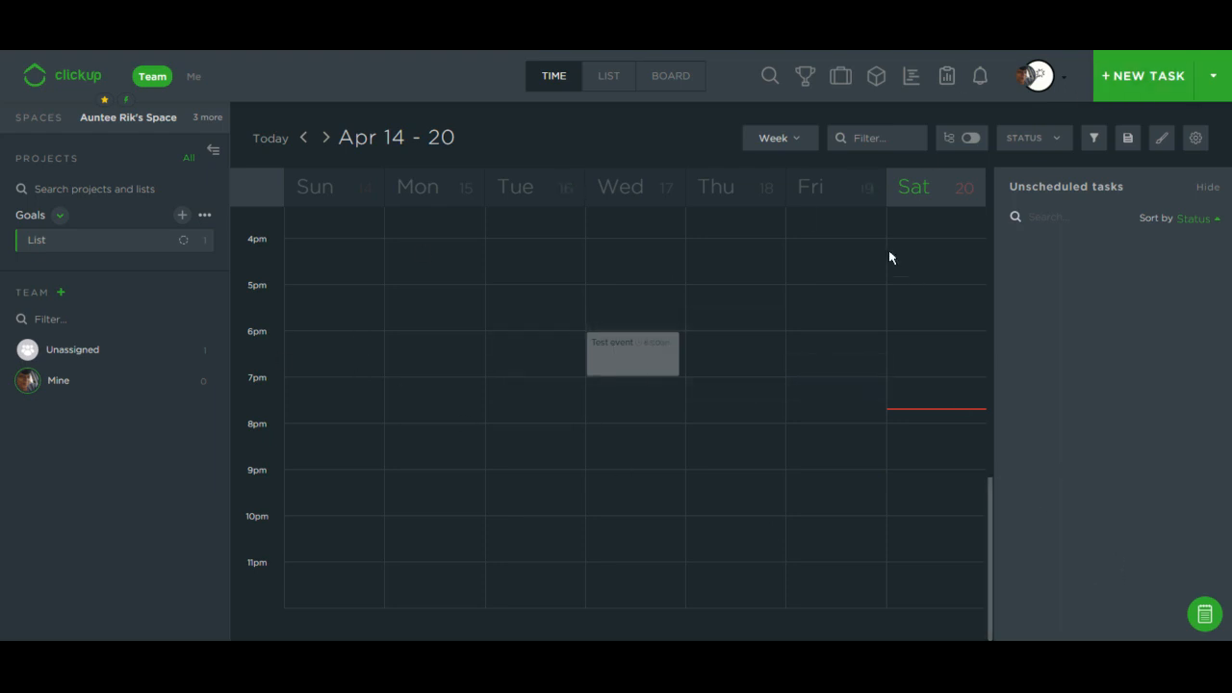
# Start a new goal named "3 New Clients" and assign yourself as its owner
pyautogui.click(804, 77)
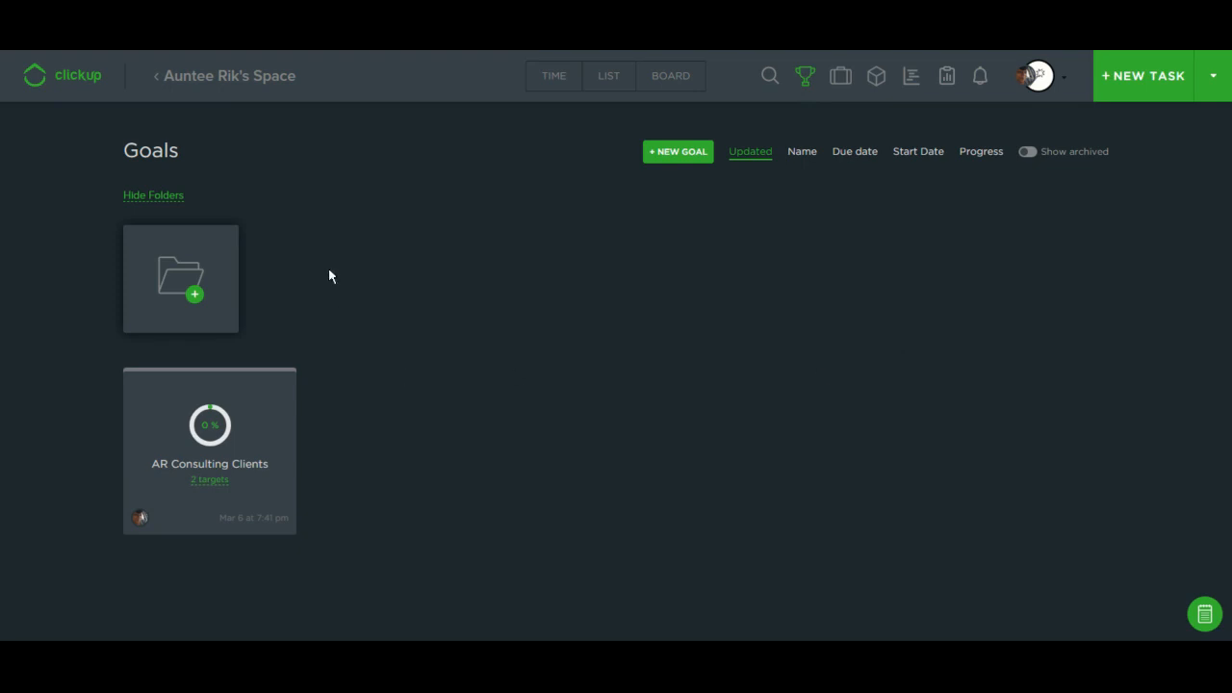
pyautogui.click(679, 157)
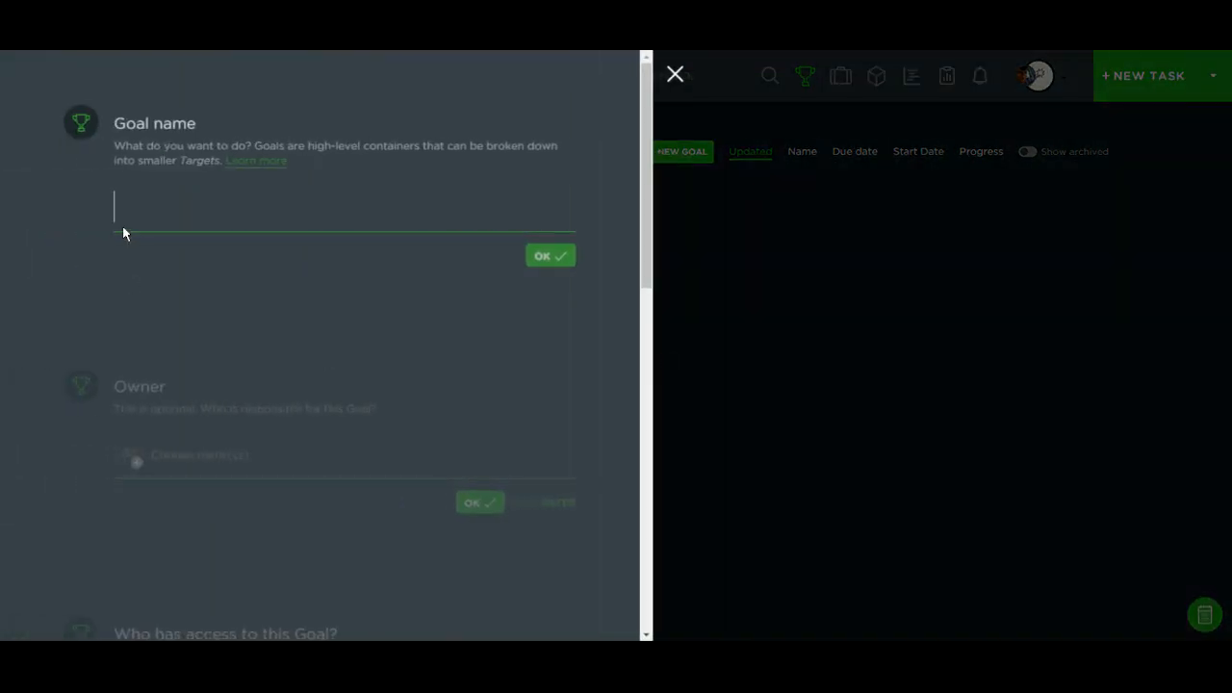
pyautogui.write('3 ')
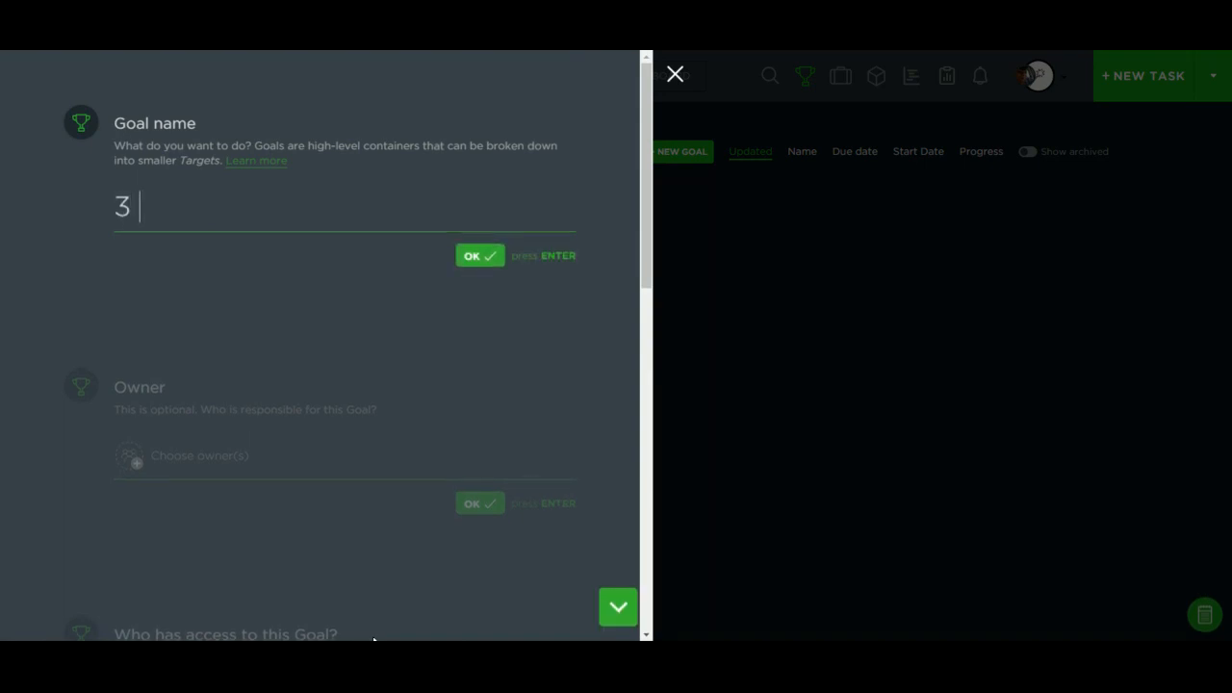
pyautogui.write('New Clients')
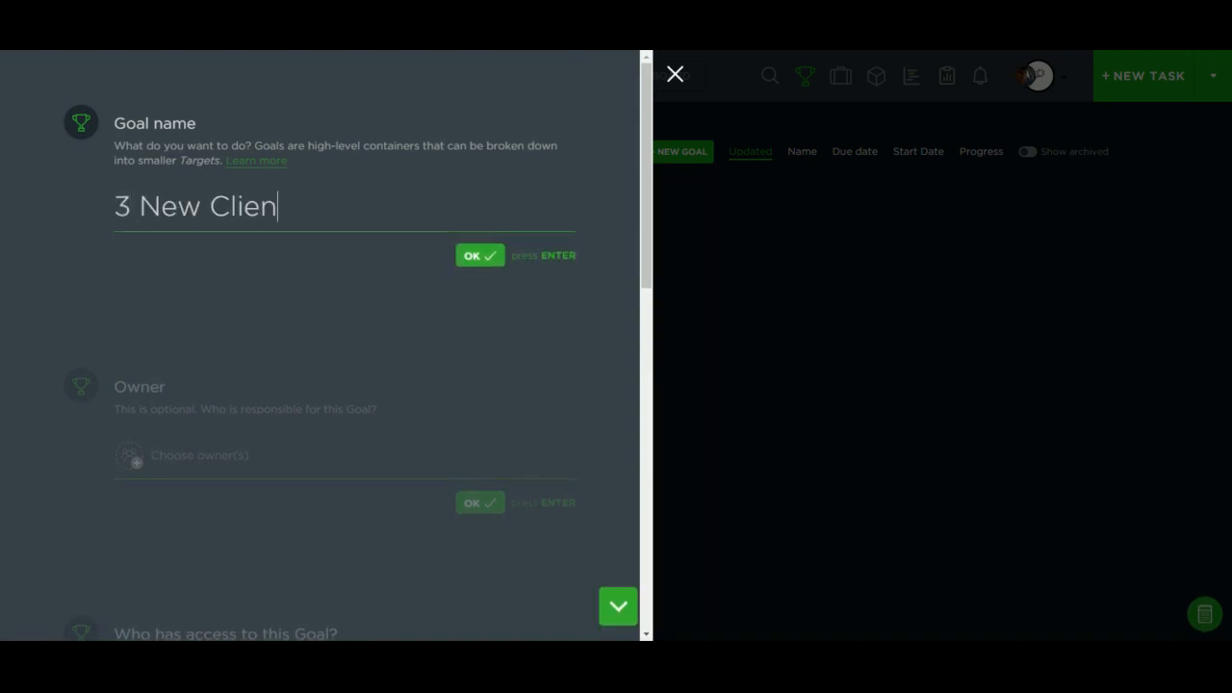
pyautogui.click(474, 258)
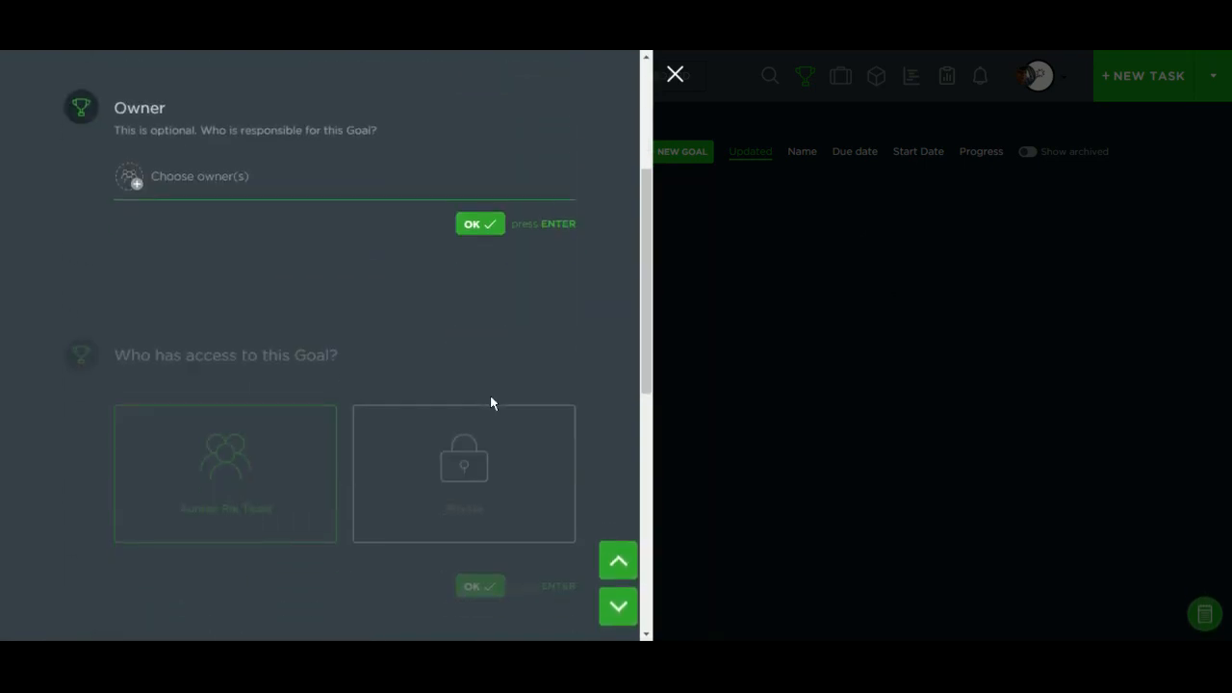
pyautogui.click(134, 181)
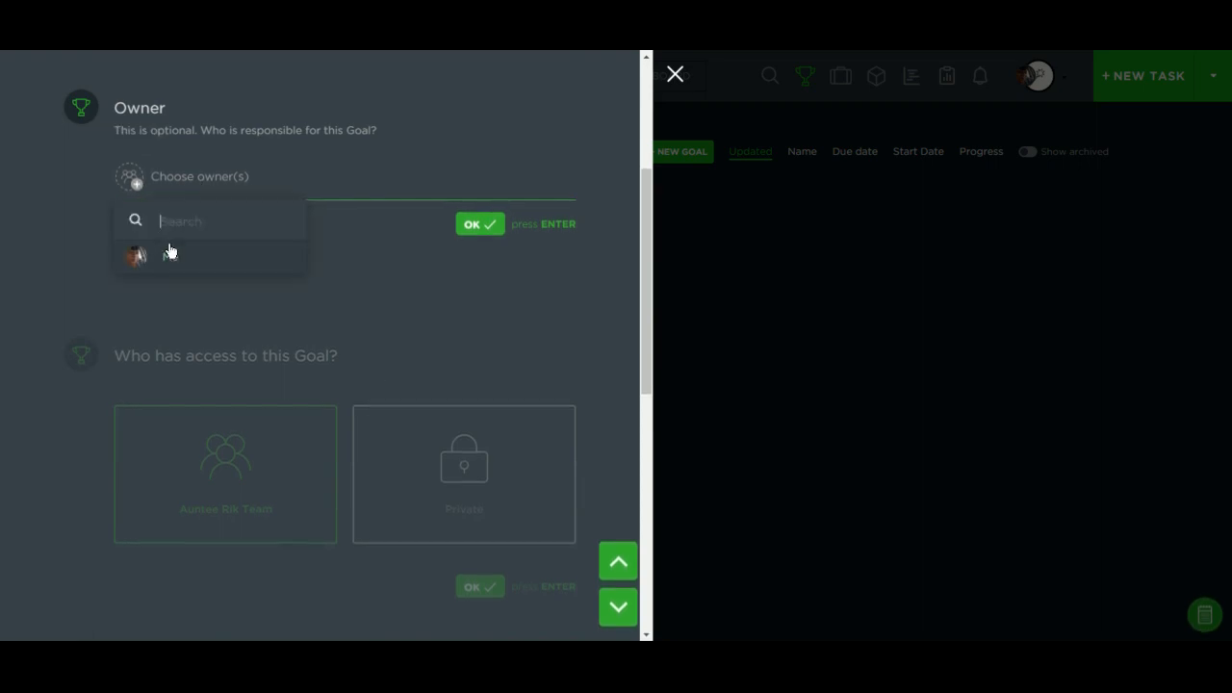
pyautogui.click(169, 260)
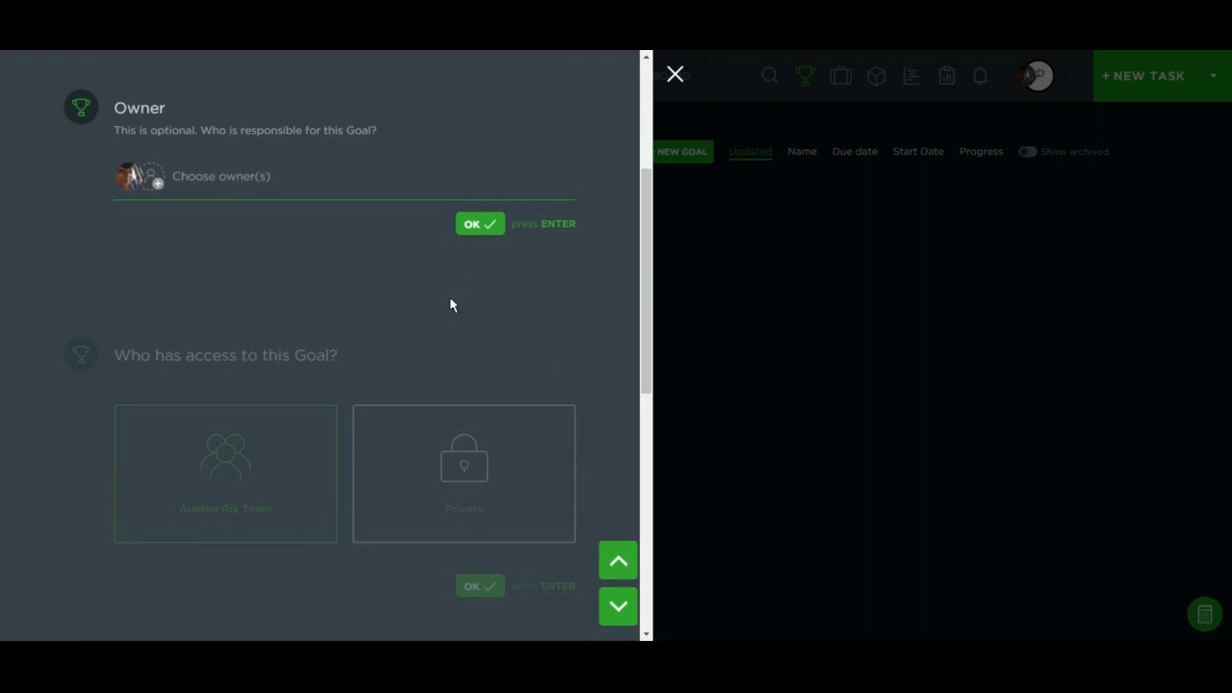
# Make the goal private and share it only with yourself
pyautogui.scroll(-1, 438, 332)
pyautogui.click(456, 242)
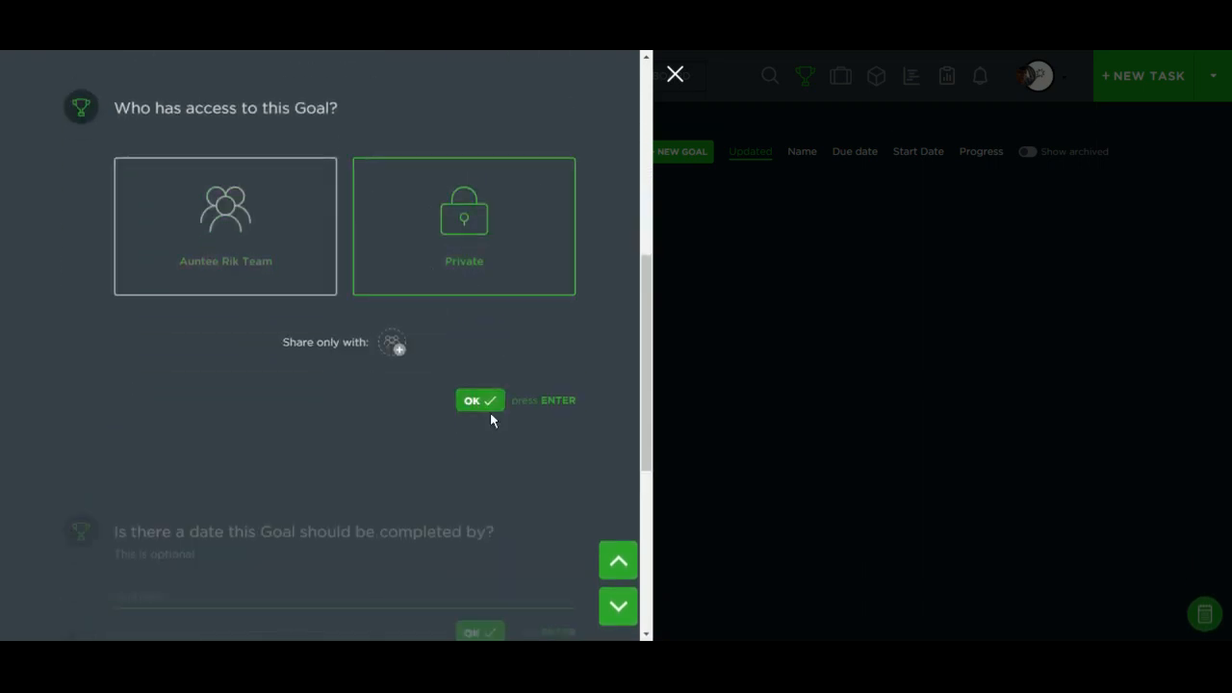
pyautogui.click(393, 344)
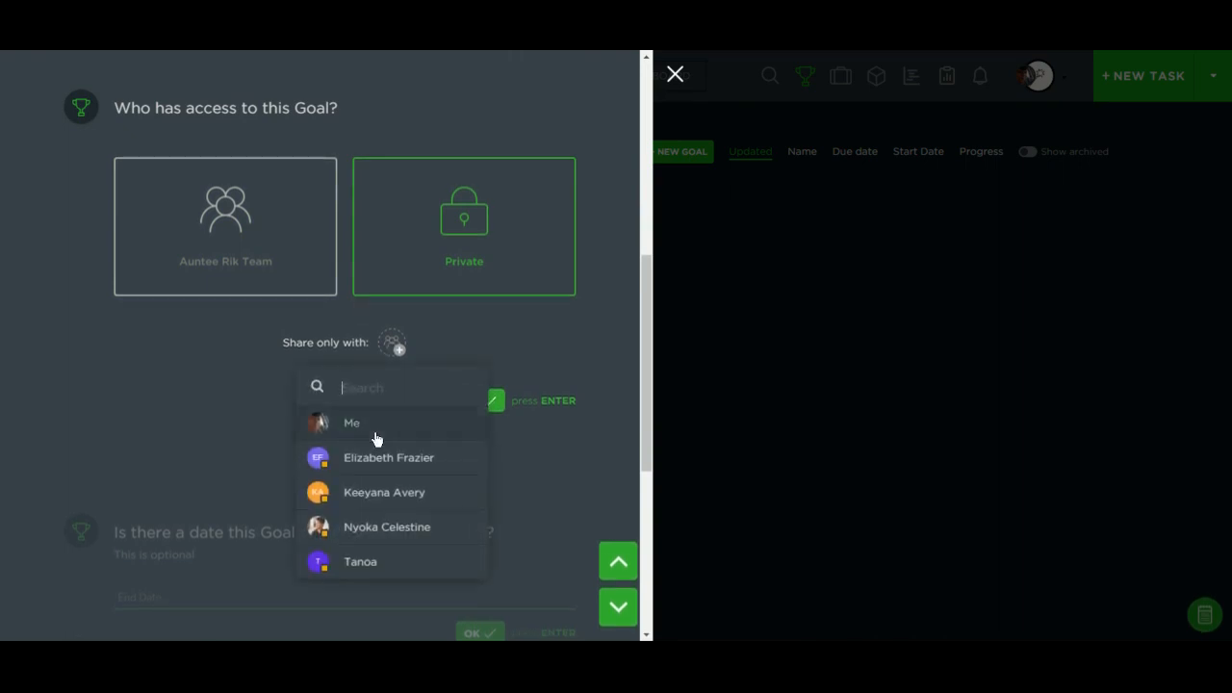
pyautogui.click(342, 433)
pyautogui.click(495, 404)
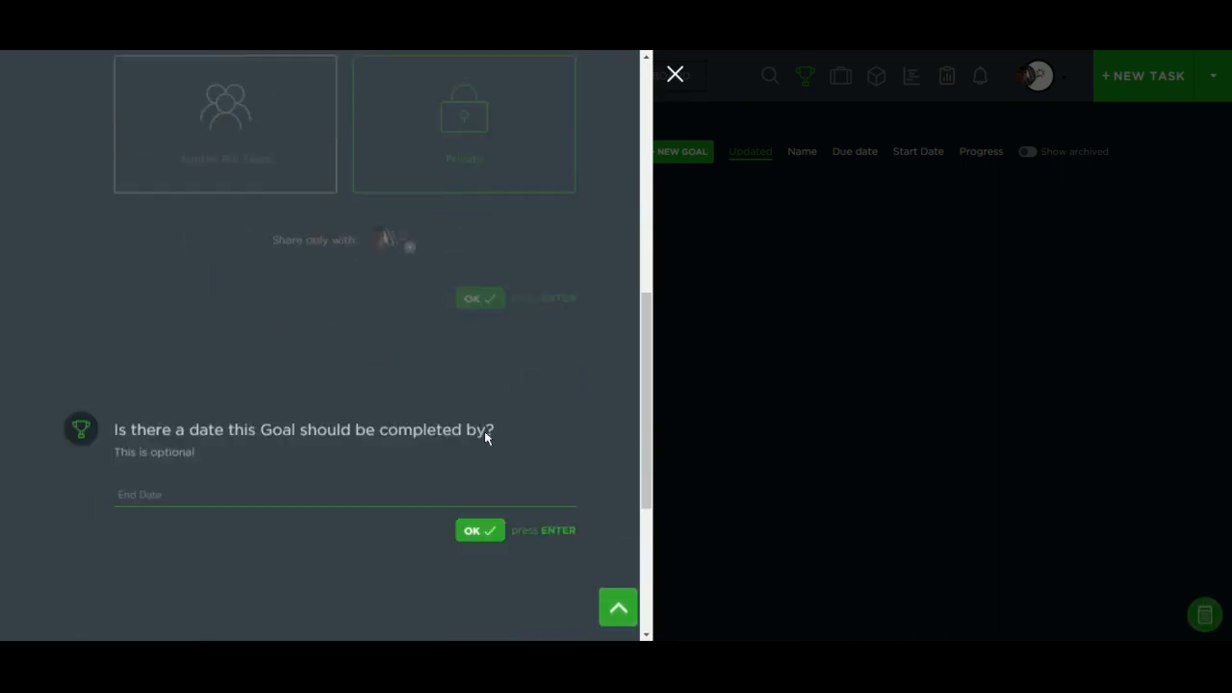
# Set the goal's end date to May 31, without a start date
pyautogui.scroll(3, 245, 252)
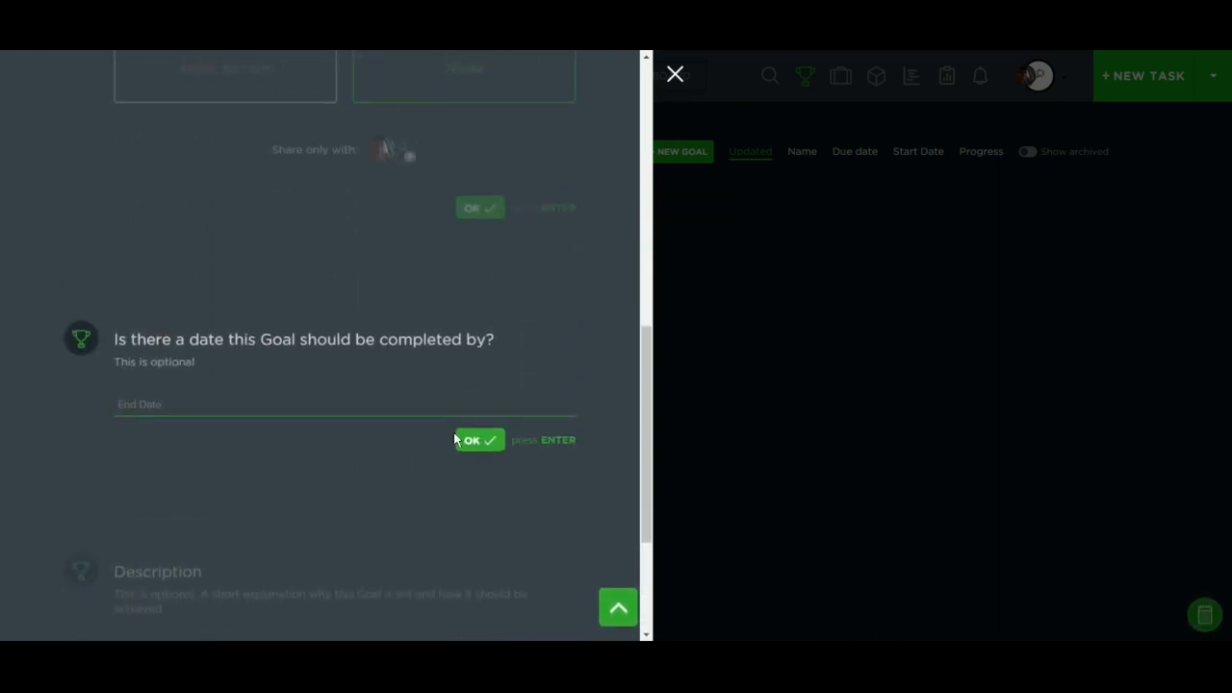
pyautogui.click(288, 405)
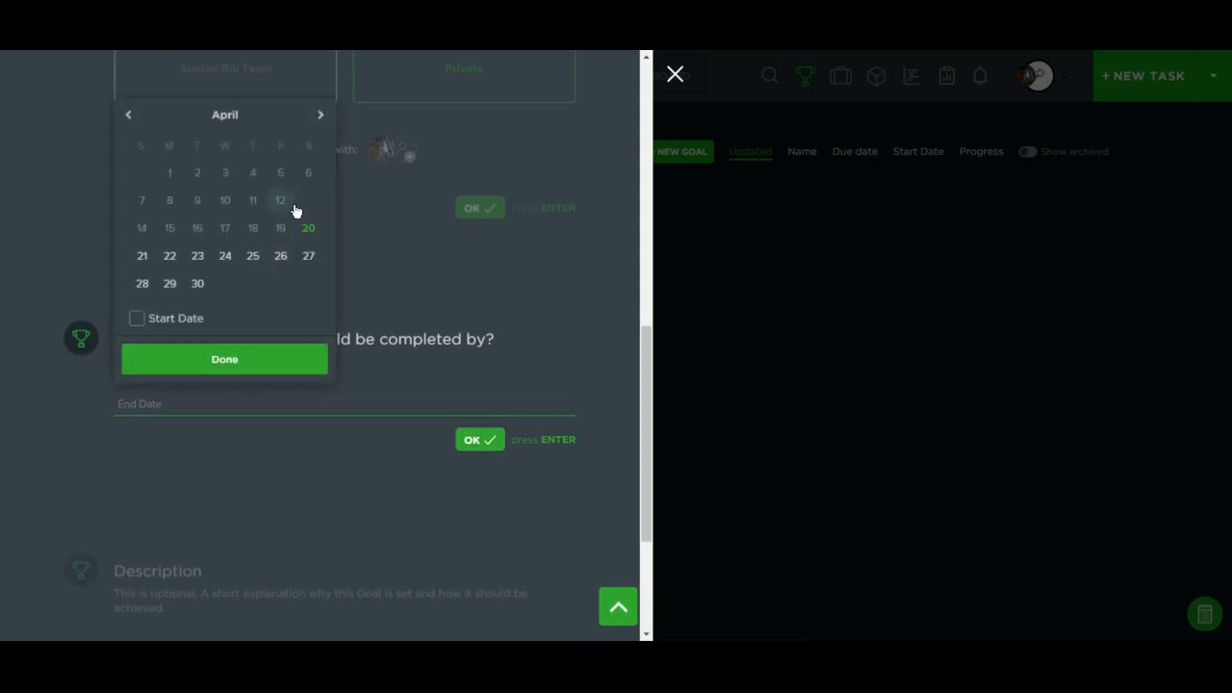
pyautogui.click(320, 114)
pyautogui.click(280, 283)
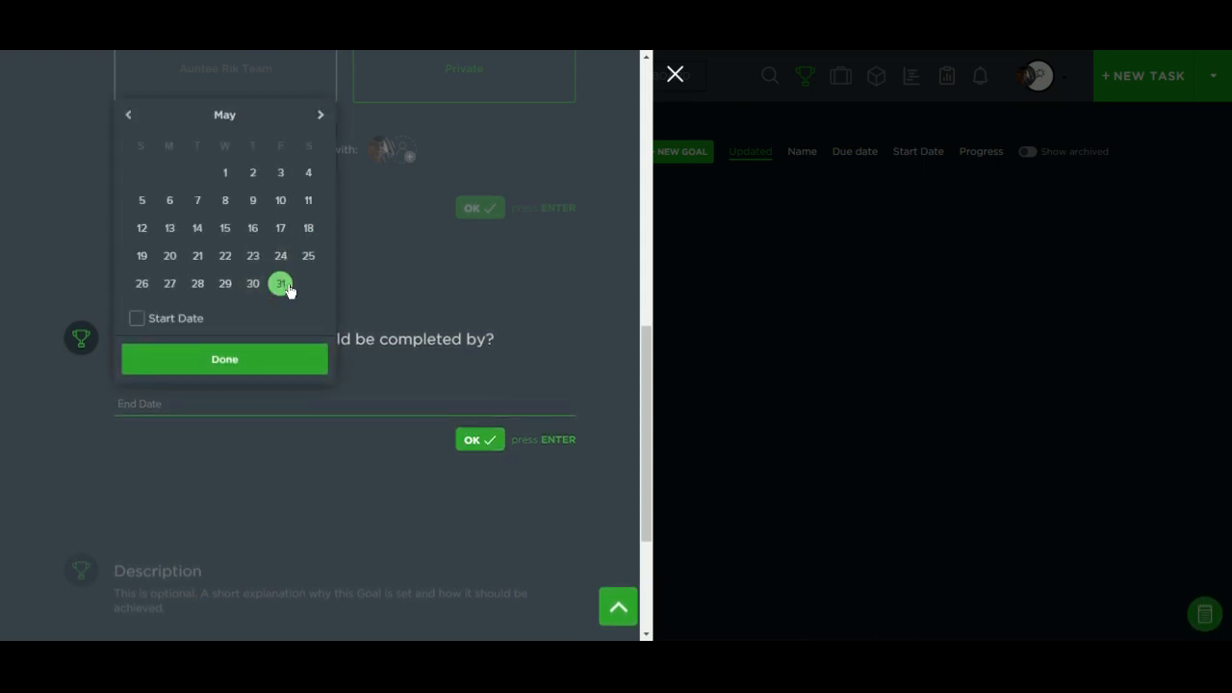
pyautogui.click(227, 360)
pyautogui.press('Return')
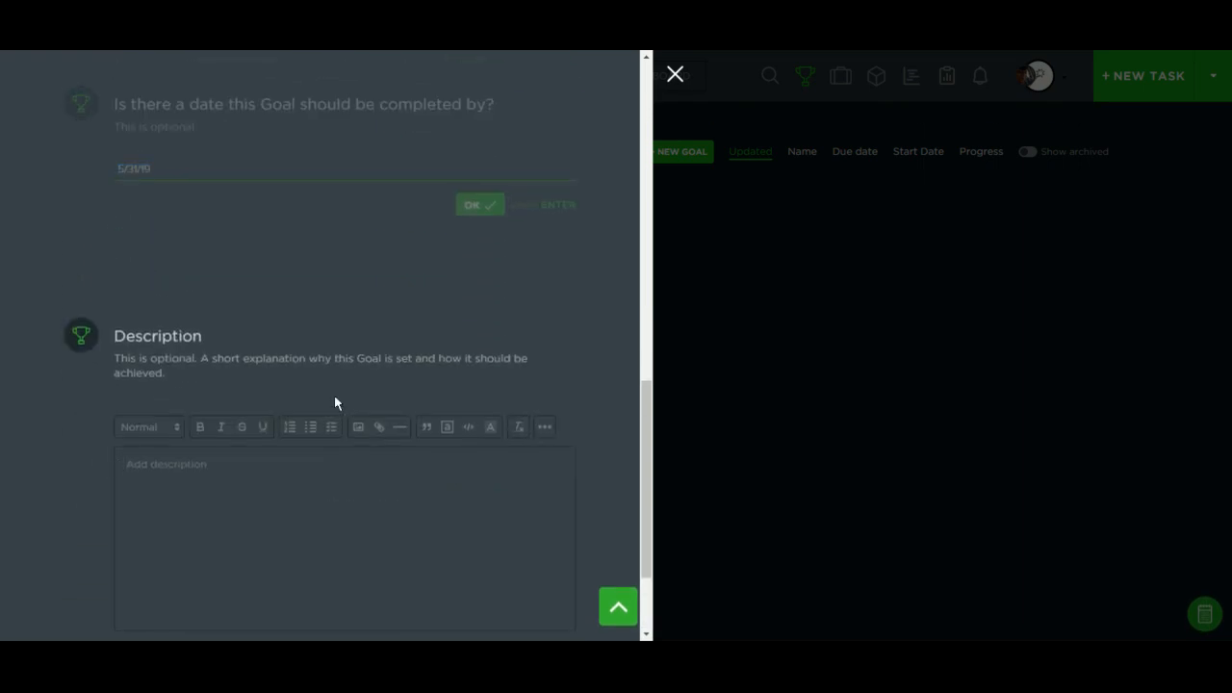
# Describe the goal as "secure 3 new clients" and create it
pyautogui.write('secure 3 new clients')
pyautogui.click(376, 300)
pyautogui.scroll(-2, 376, 299)
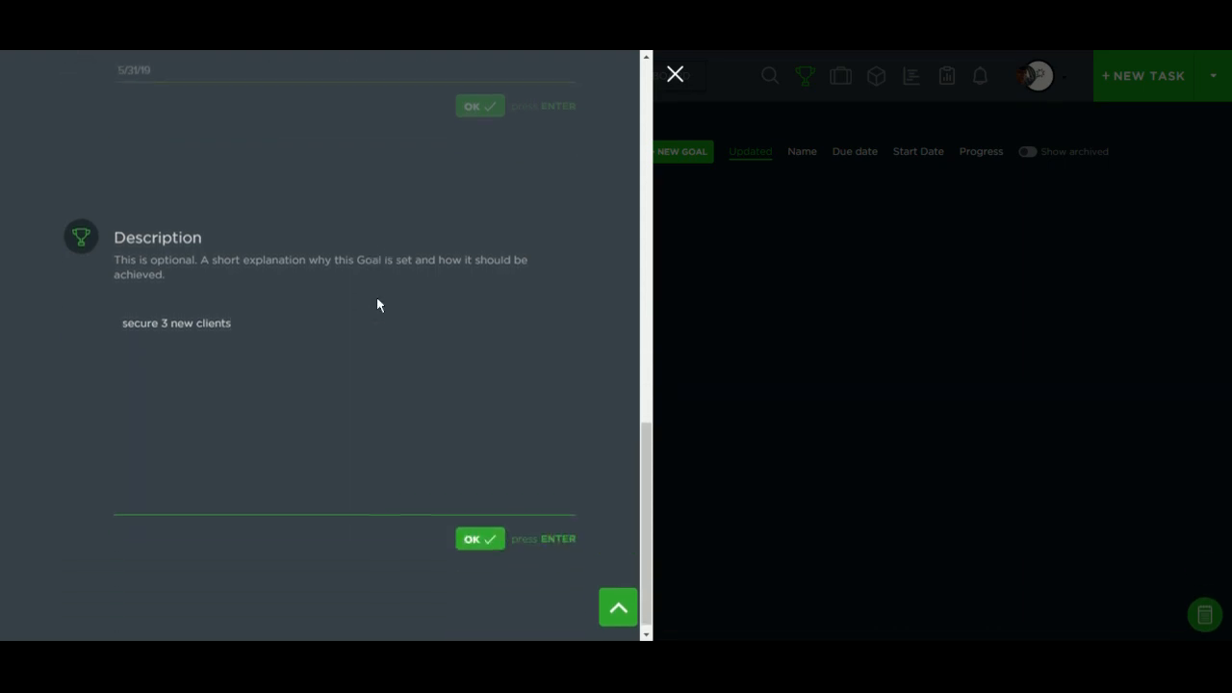
pyautogui.click(478, 530)
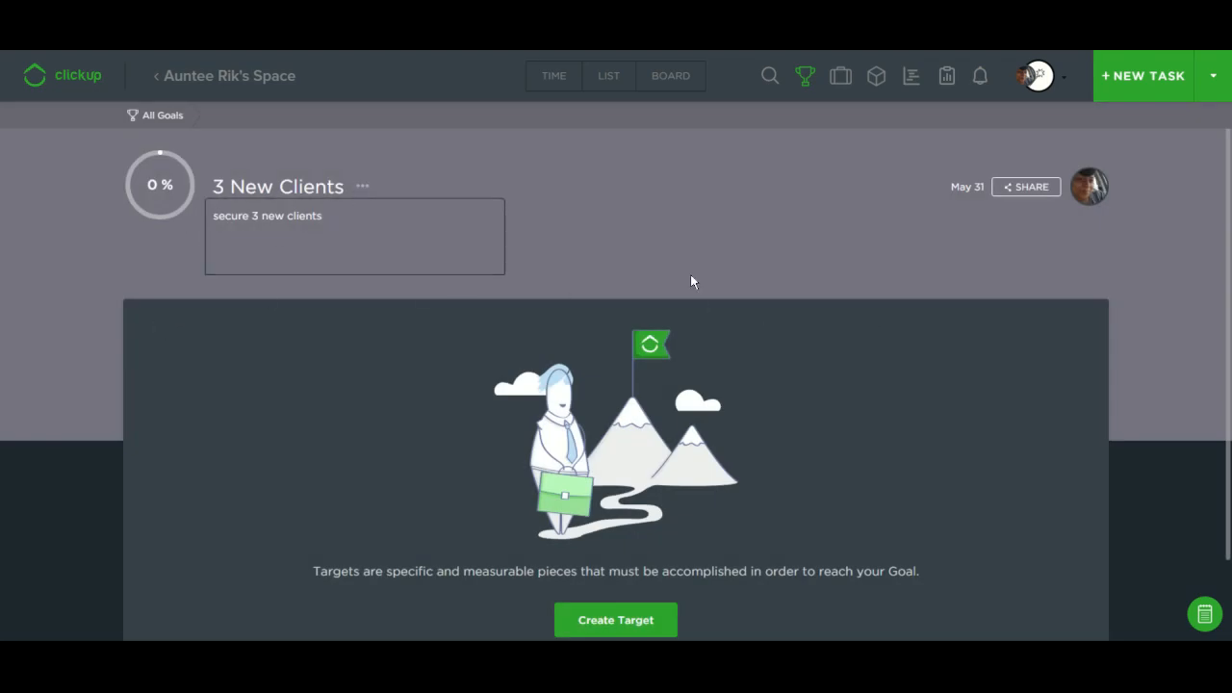
# Start a target named "10 new email subs" for the 3 New Clients goal, leaving its owner unassigned
pyautogui.scroll(-1, 996, 340)
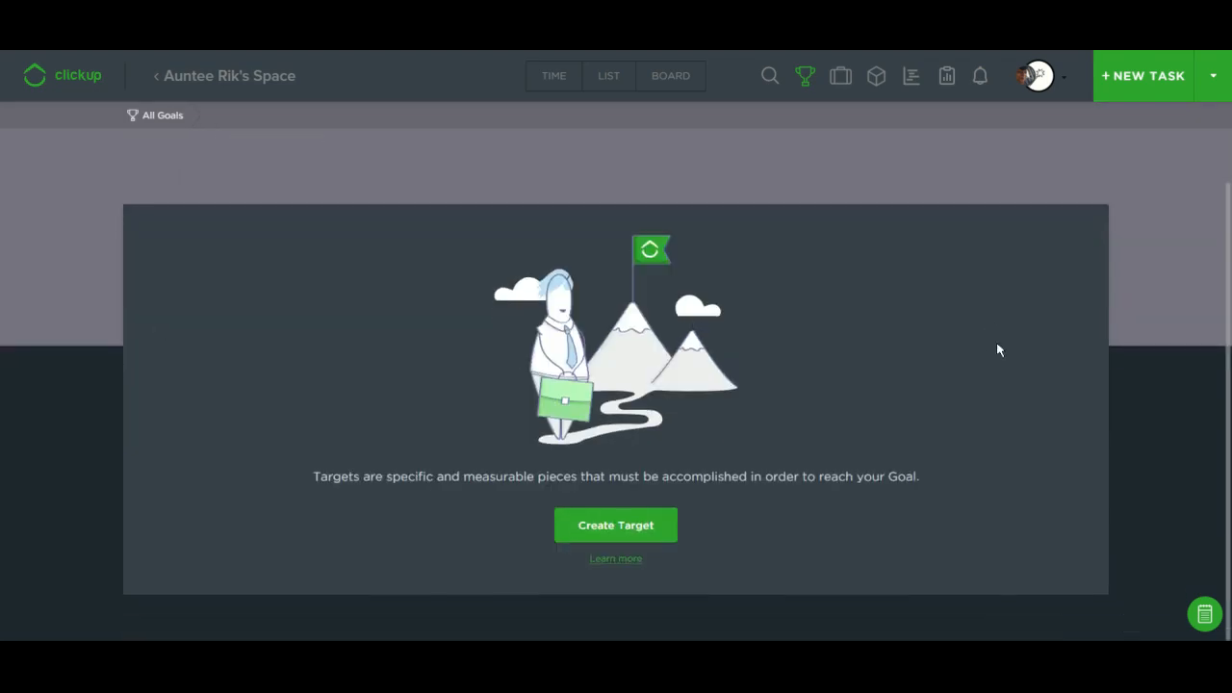
pyautogui.click(623, 528)
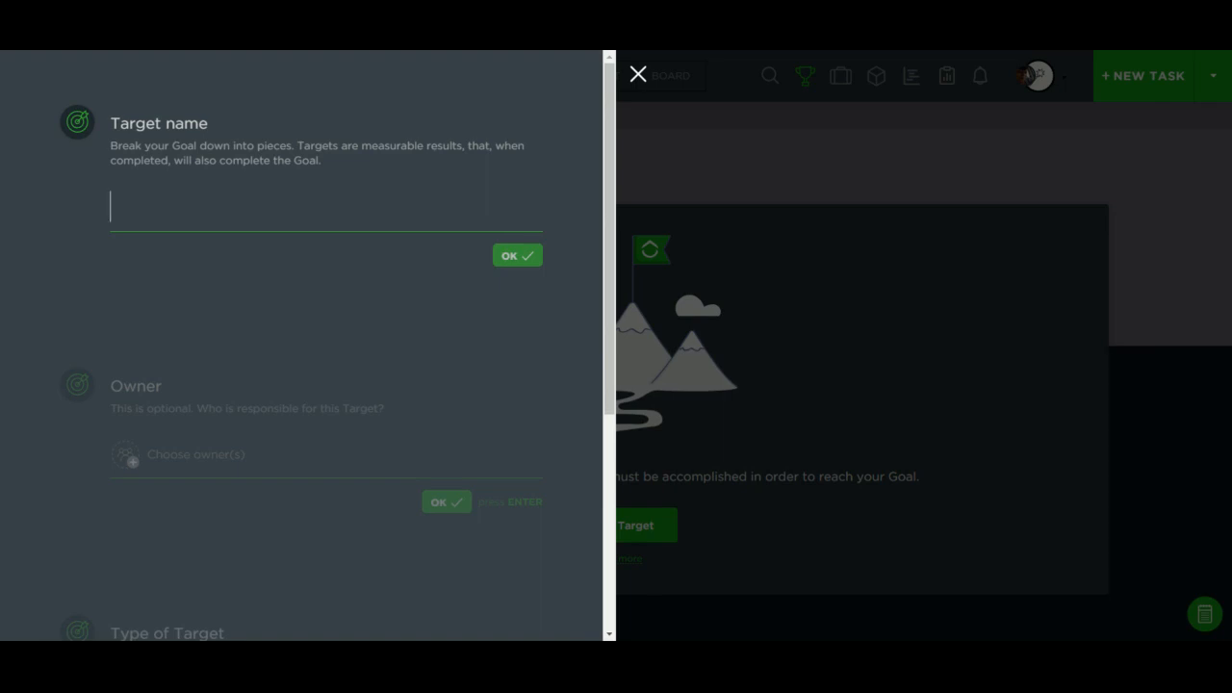
pyautogui.write('10 new ema')
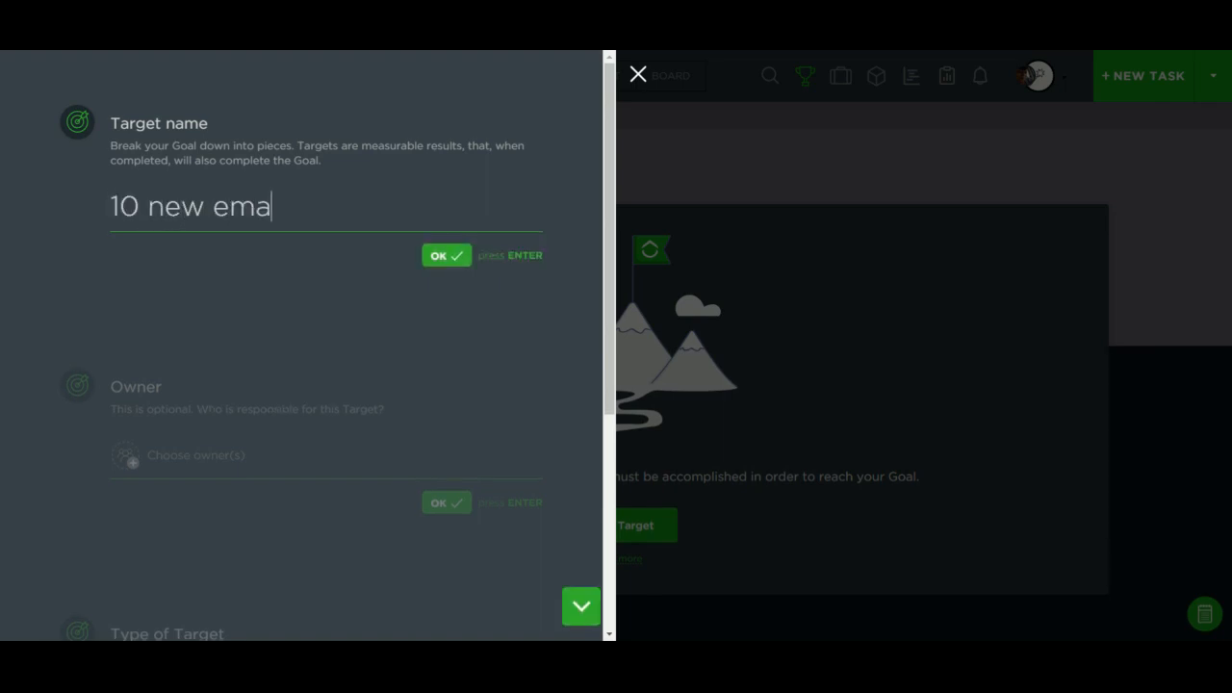
pyautogui.write('il subs')
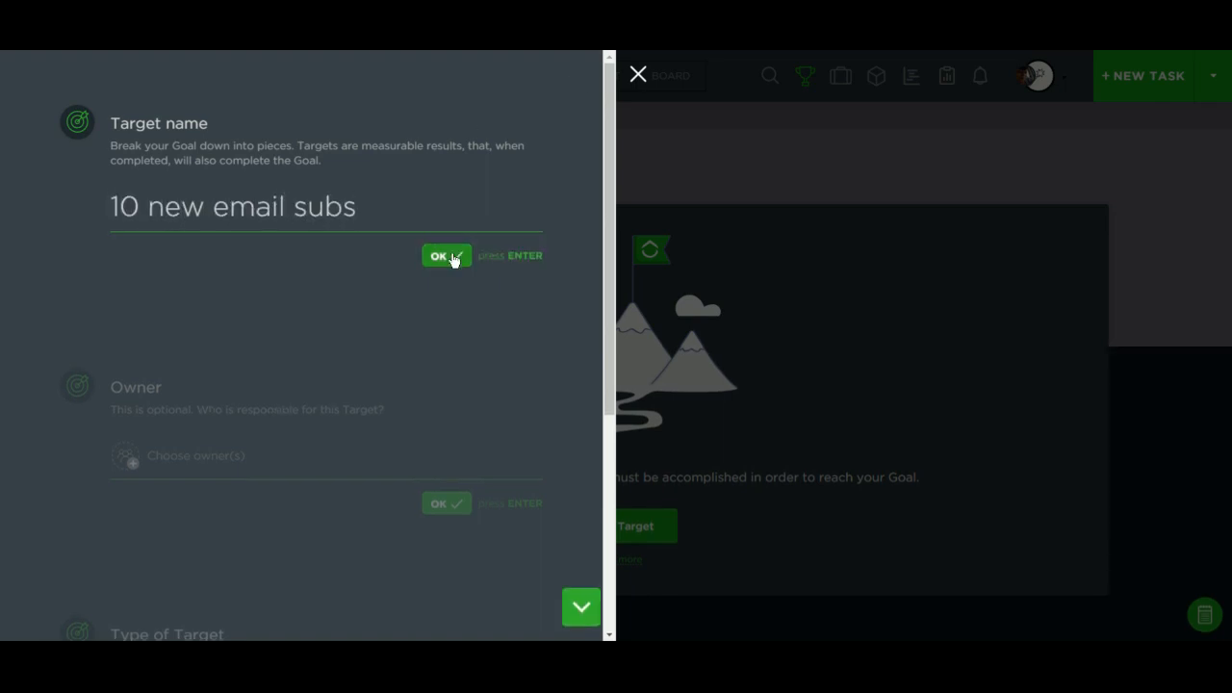
pyautogui.click(453, 257)
pyautogui.scroll(-1, 317, 221)
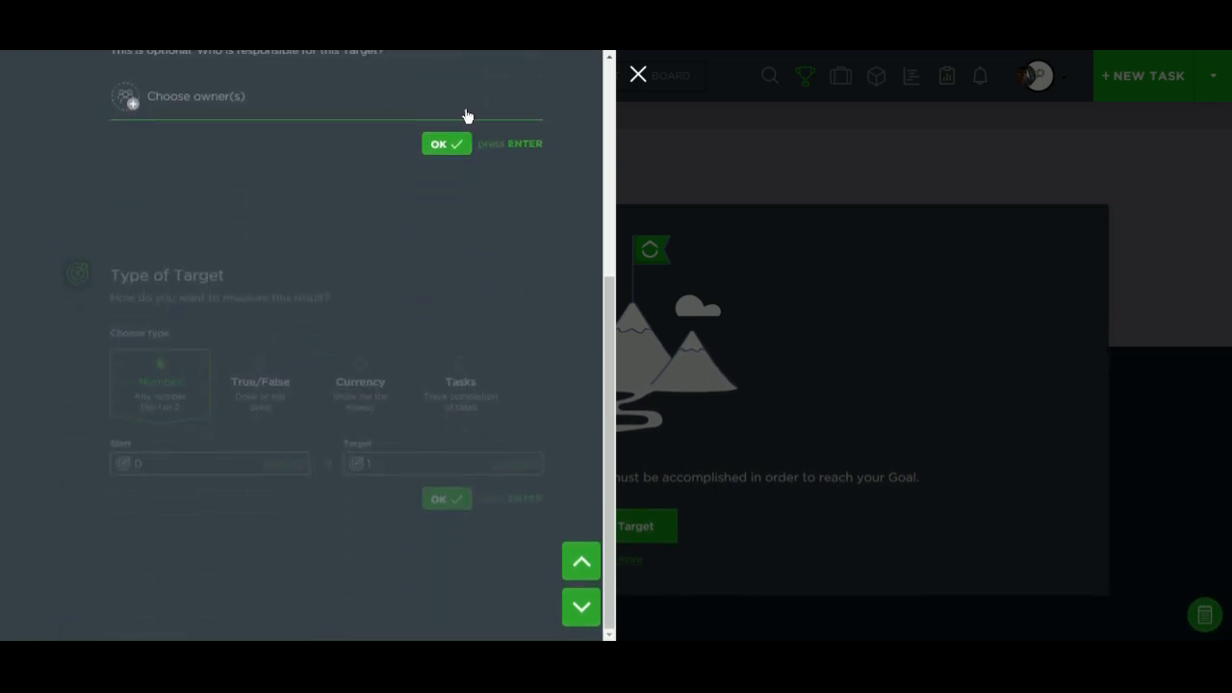
pyautogui.click(450, 145)
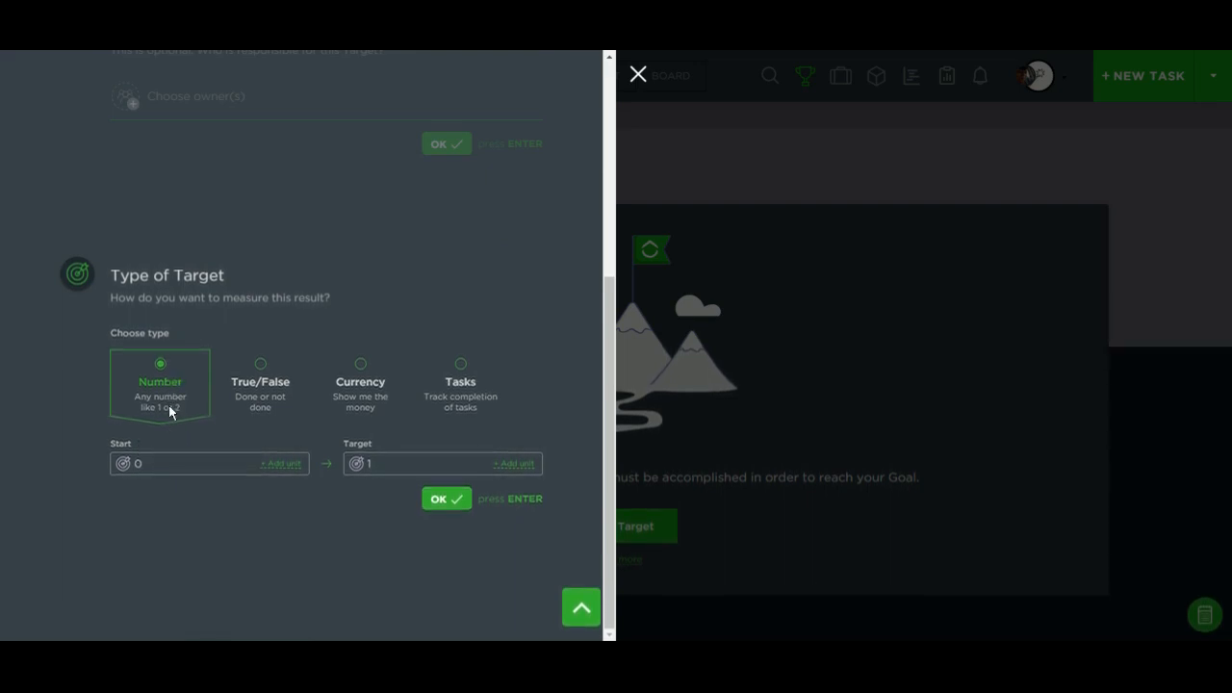
pyautogui.click(363, 366)
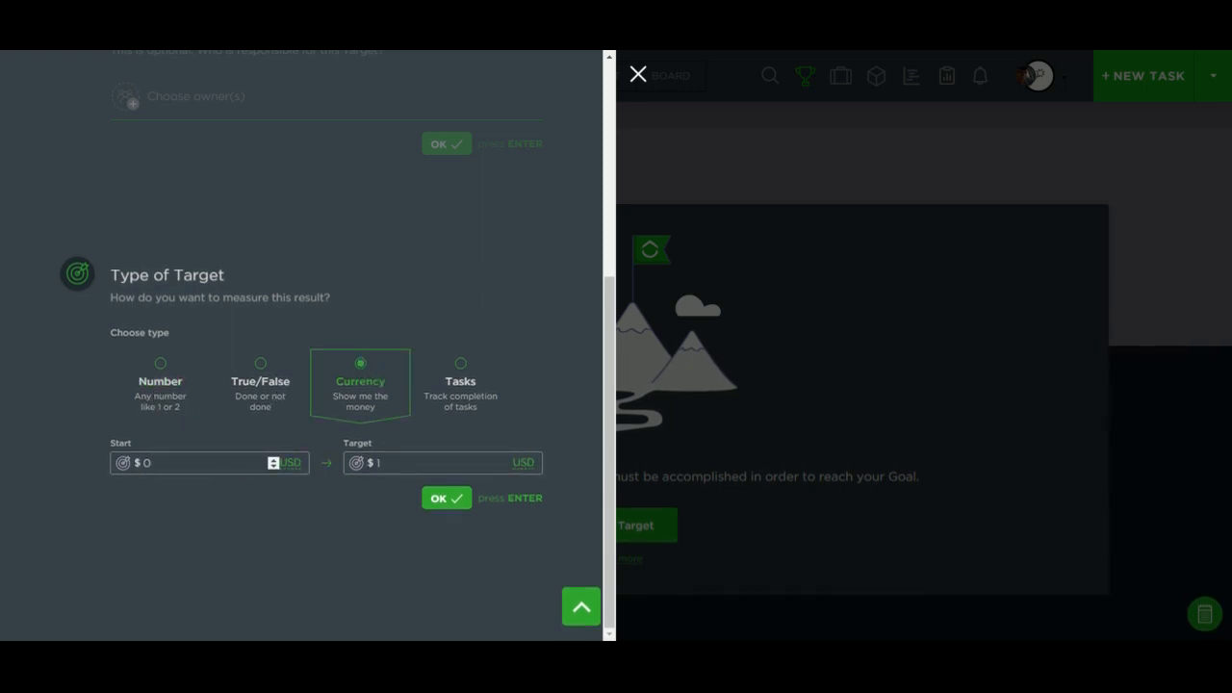
pyautogui.click(408, 464)
pyautogui.write('000')
# Measure the target as a Number from 0 to 3 and create it
pyautogui.click(162, 377)
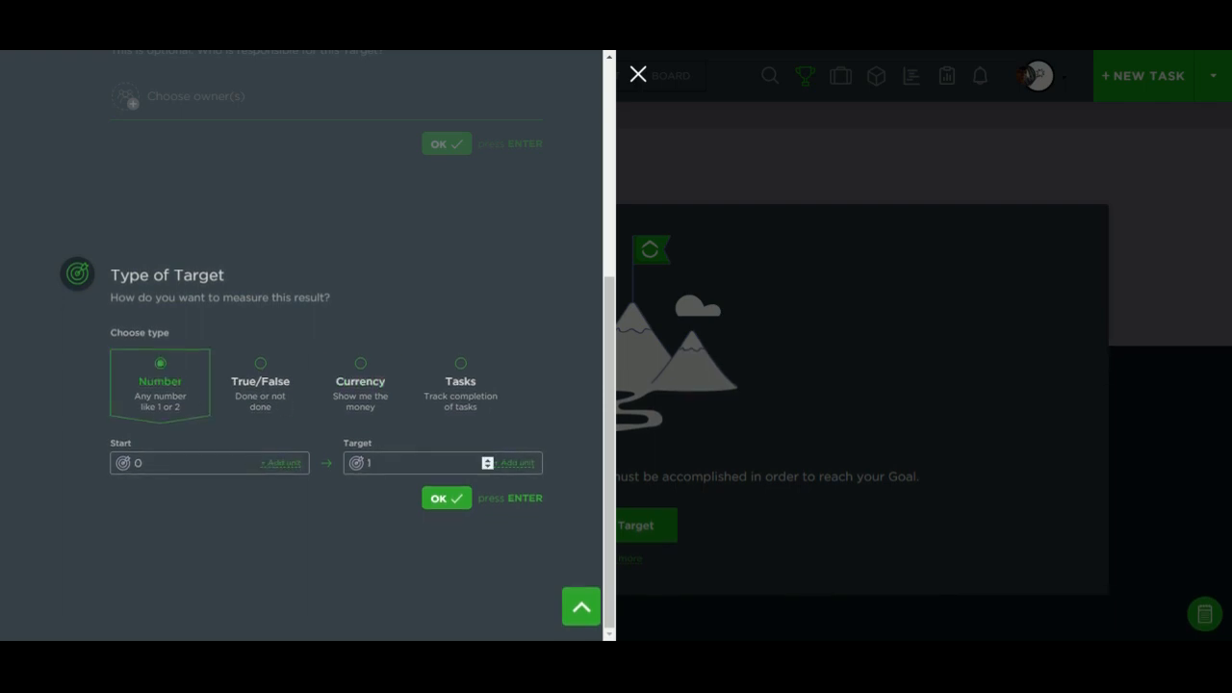
pyautogui.click(487, 461)
pyautogui.click(451, 501)
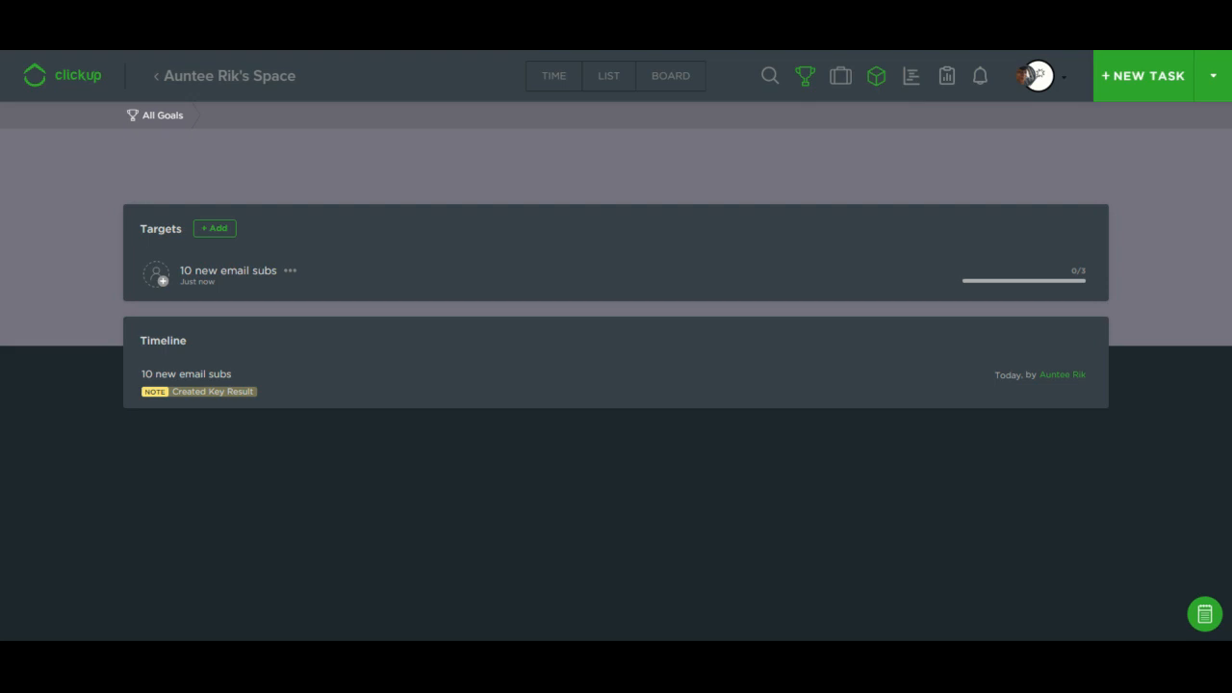
# Switch to the Box view, which groups the list's tasks by assignee
pyautogui.click(877, 85)
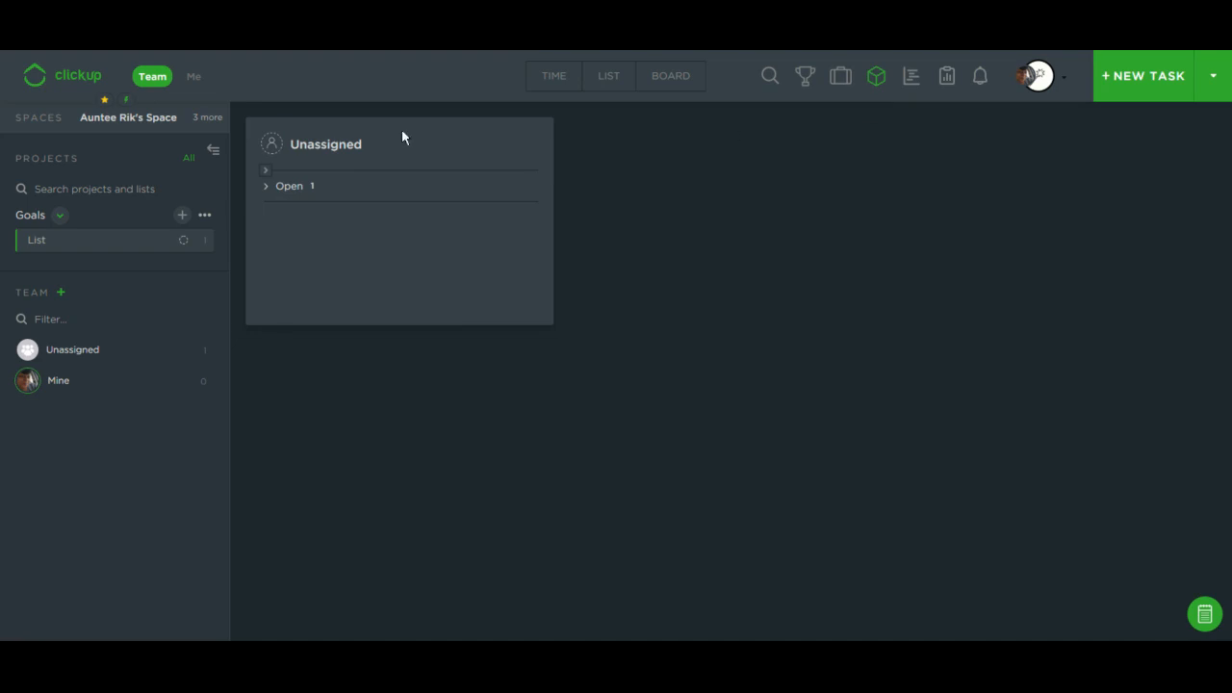
# Expand the Open tasks in the Box view, and view the Gantt chart before returning to the space
pyautogui.click(268, 187)
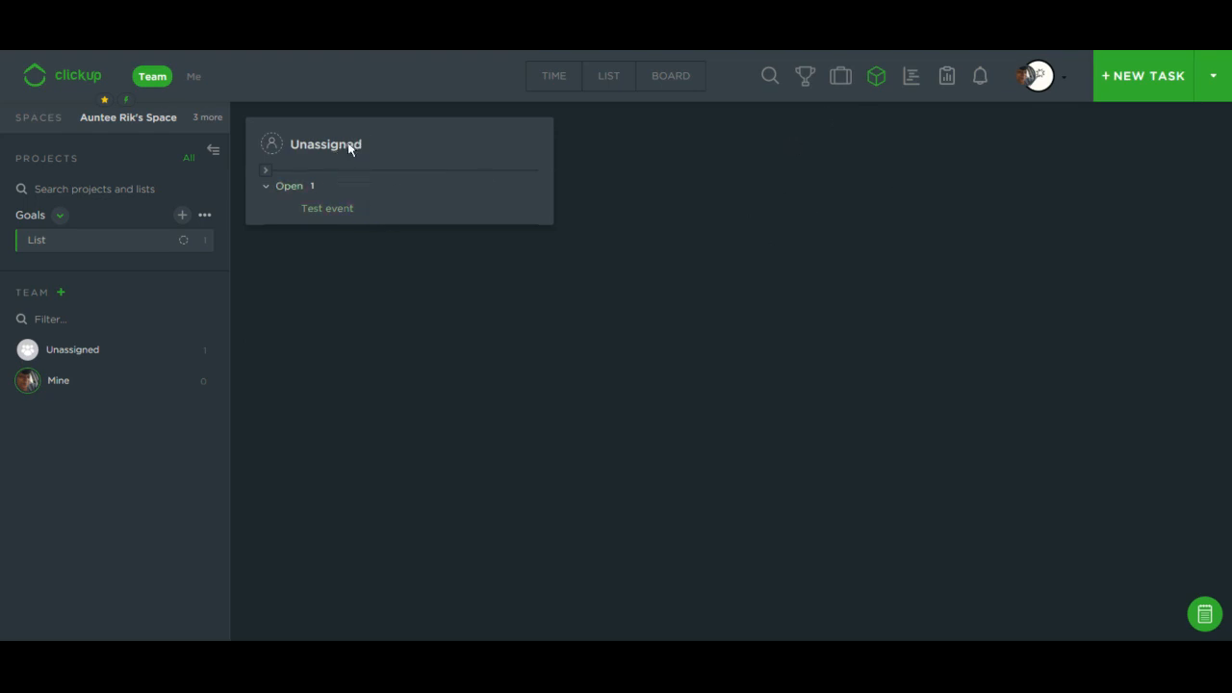
pyautogui.click(910, 84)
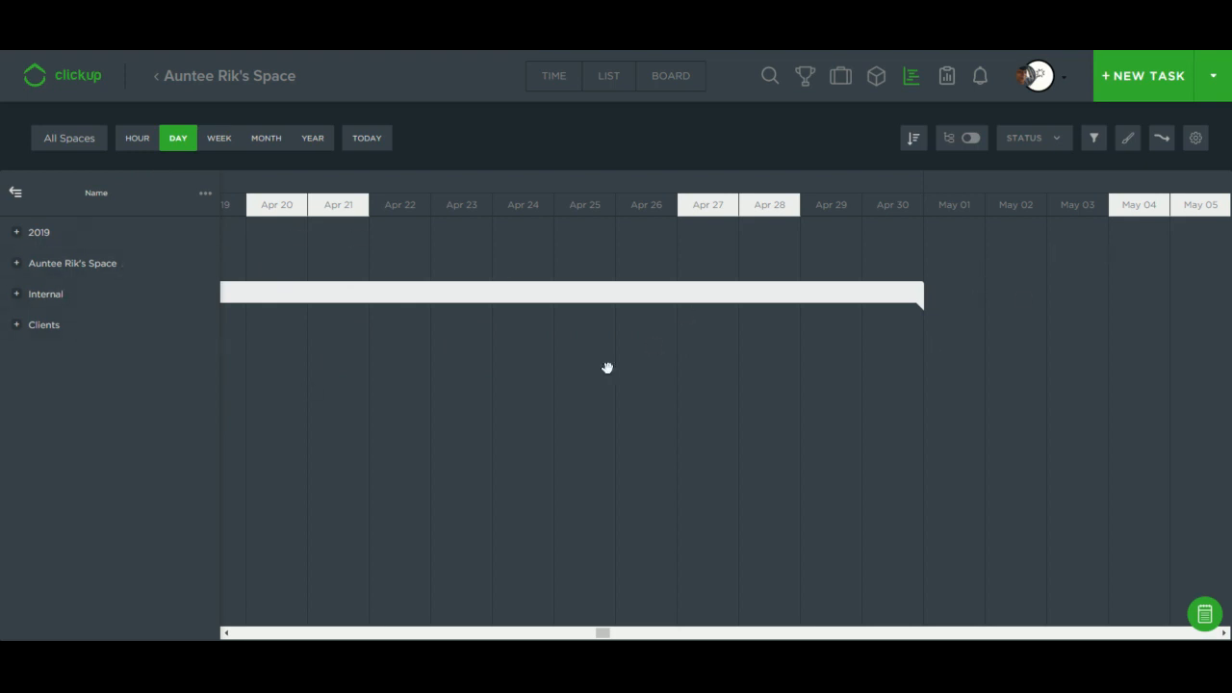
pyautogui.click(151, 81)
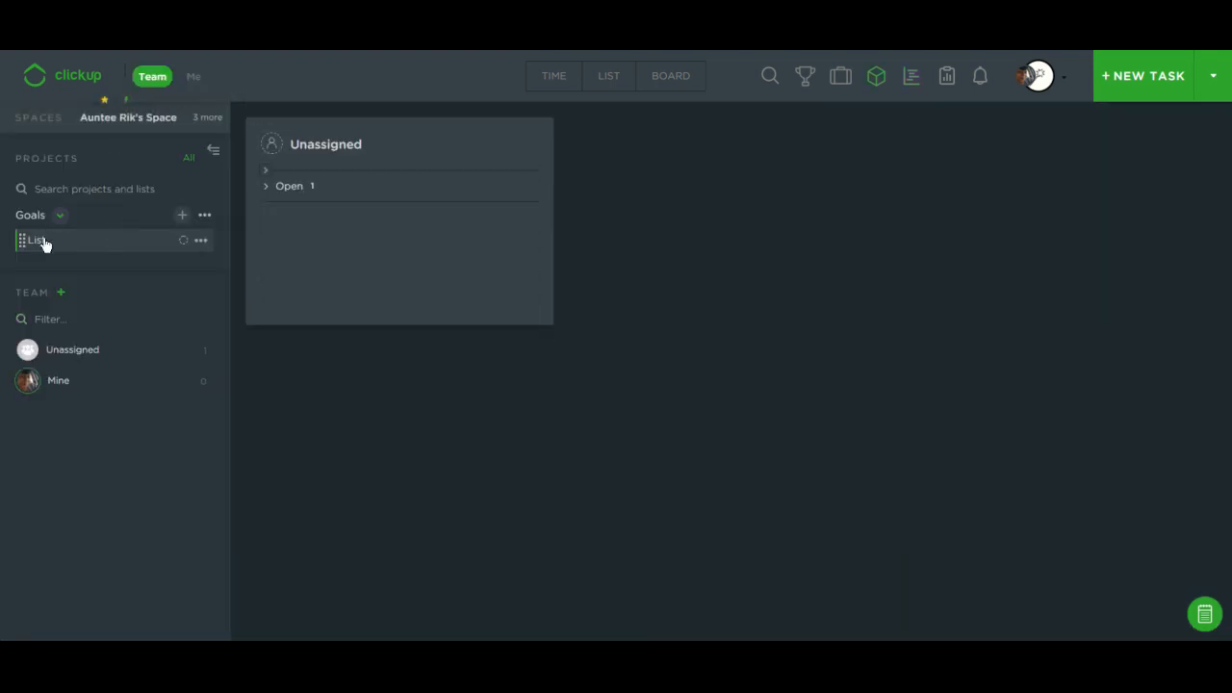
# Add a list named "List 2" to the Goals project
pyautogui.click(181, 216)
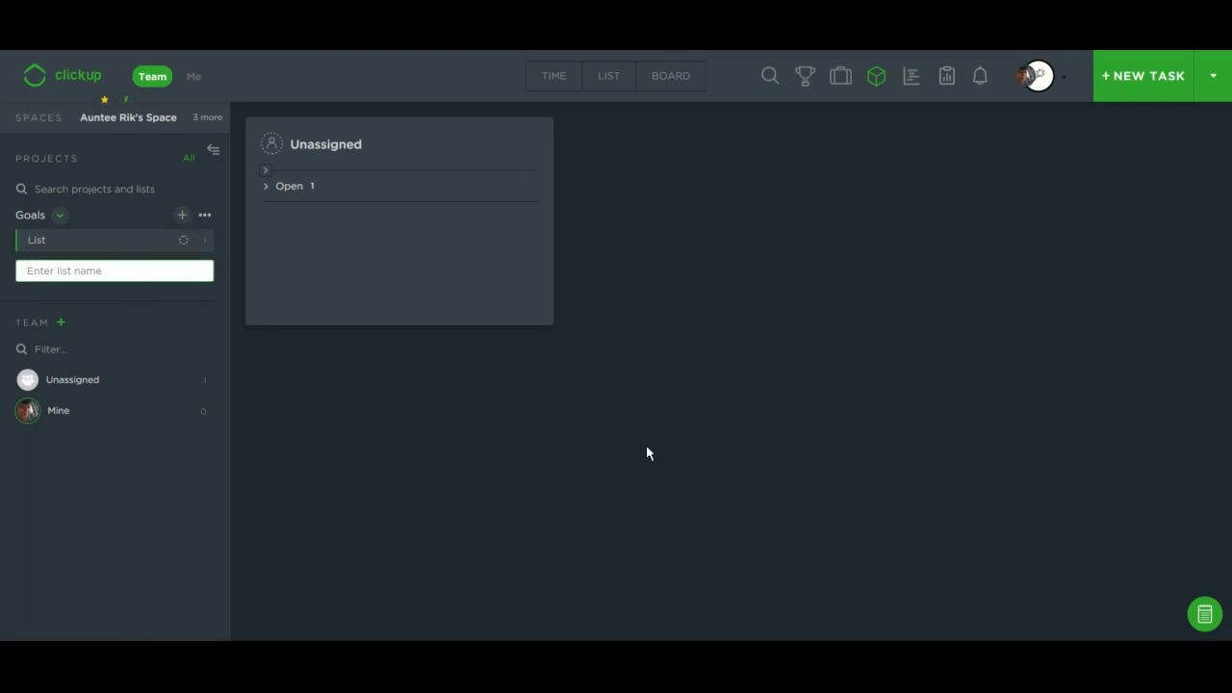
pyautogui.write('List 2')
pyautogui.press('Return')
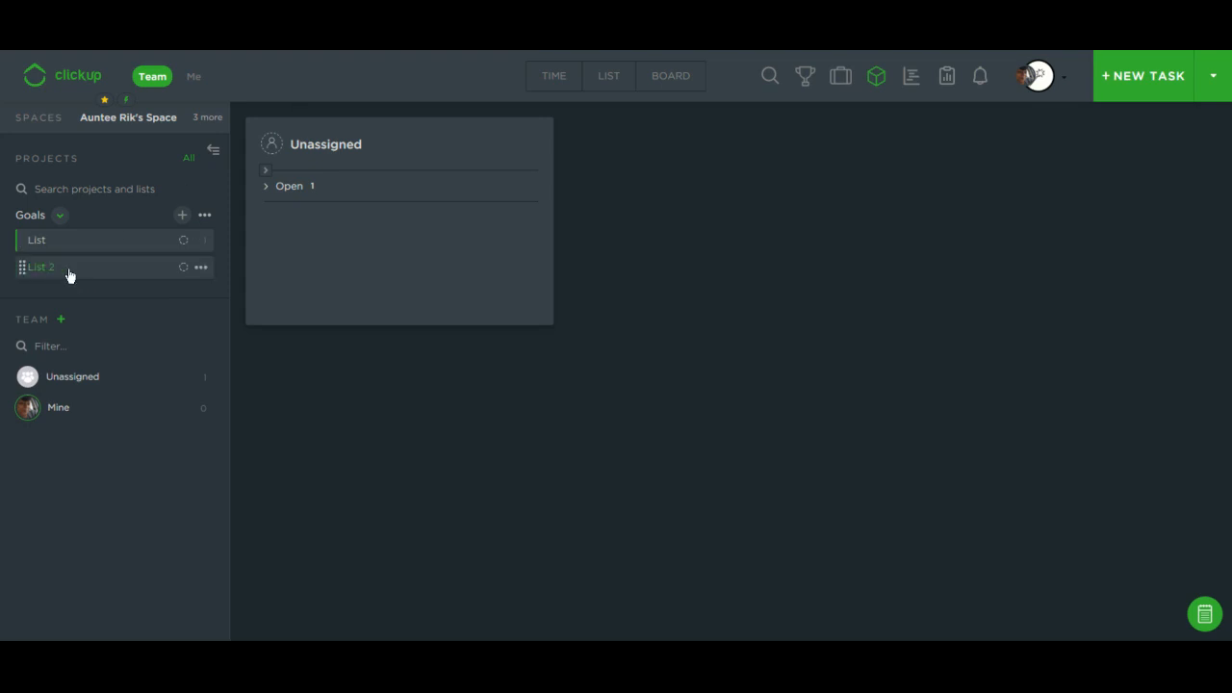
# Switch the Goals project to custom statuses using the Marketing status template
pyautogui.click(205, 222)
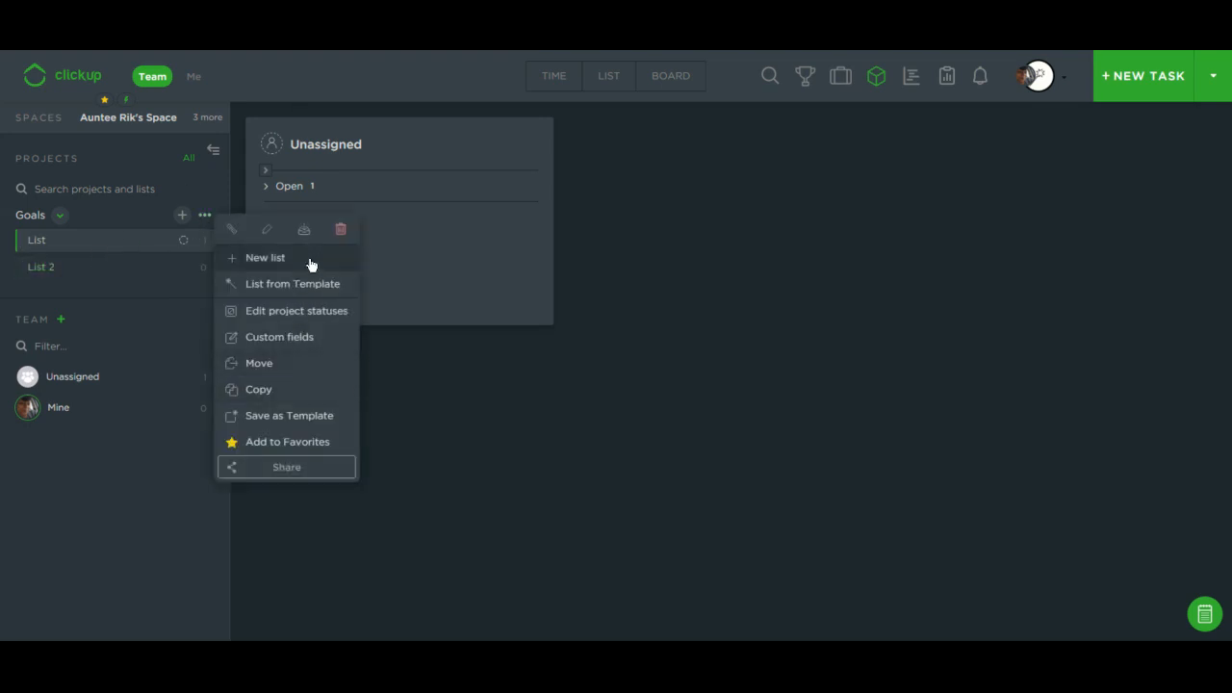
pyautogui.click(311, 311)
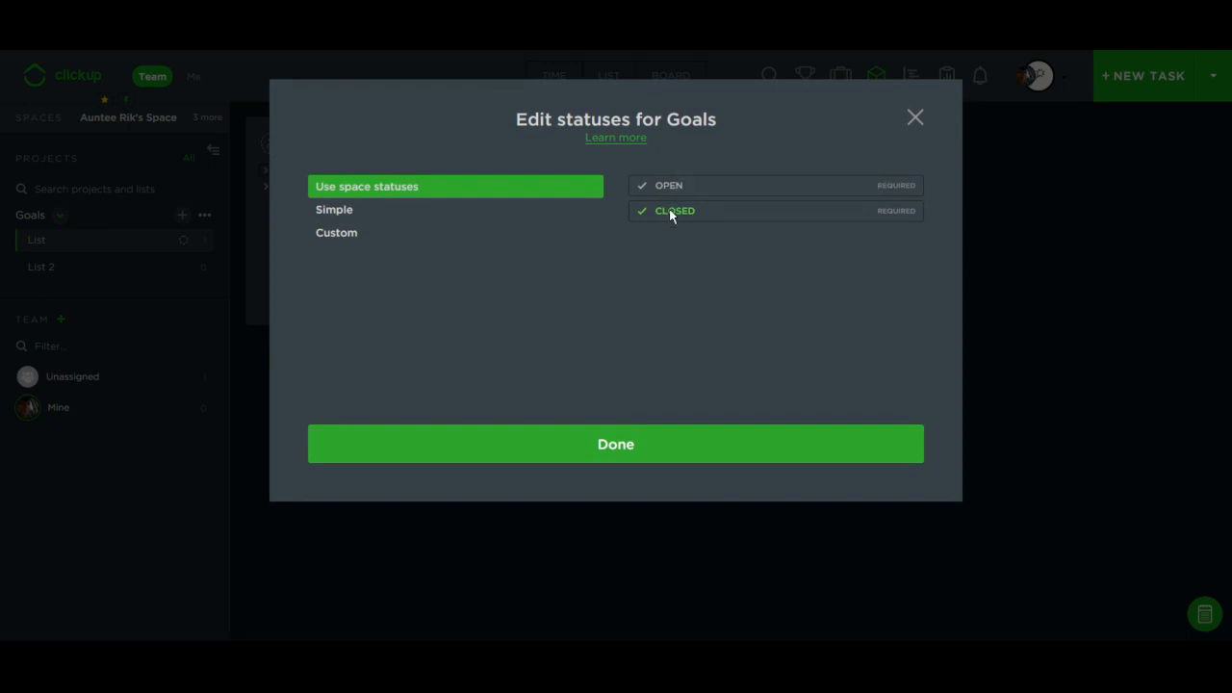
pyautogui.click(336, 212)
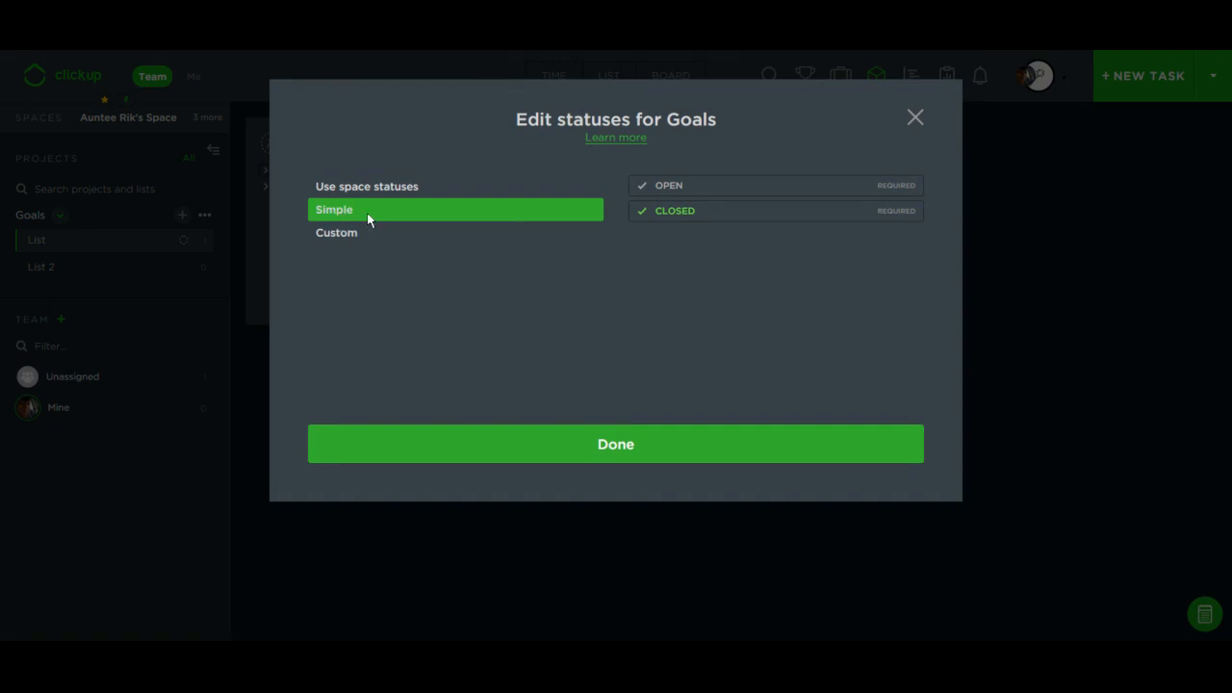
pyautogui.click(346, 234)
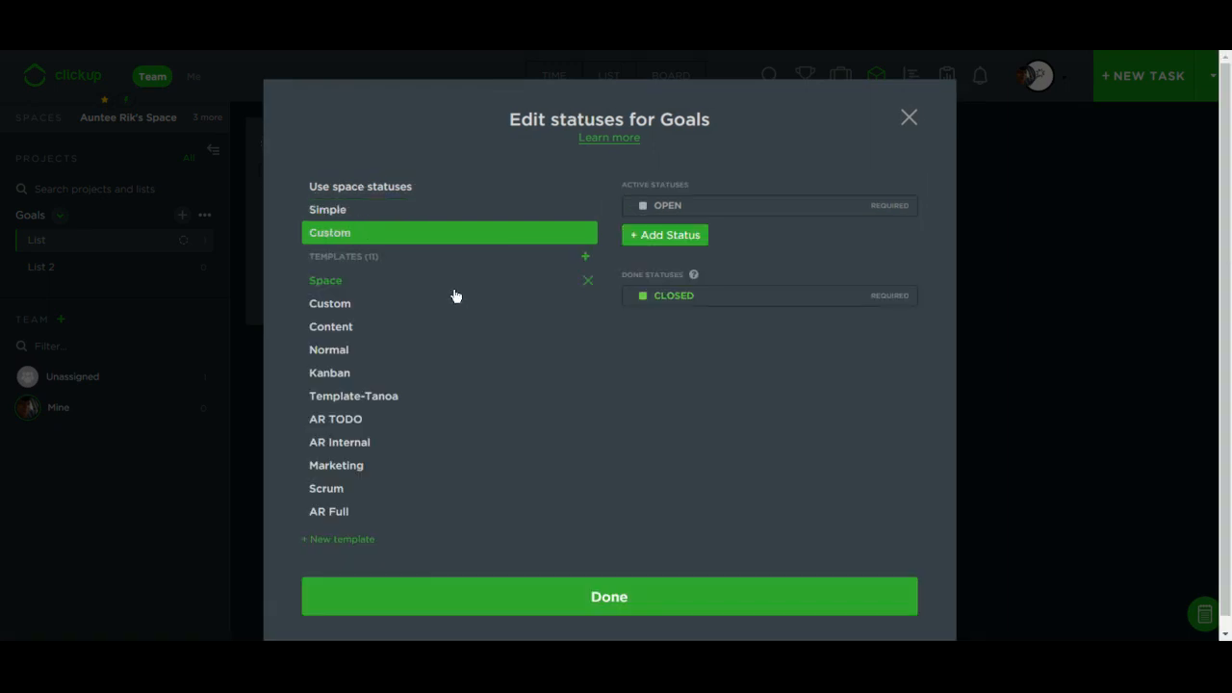
pyautogui.scroll(-1, 376, 283)
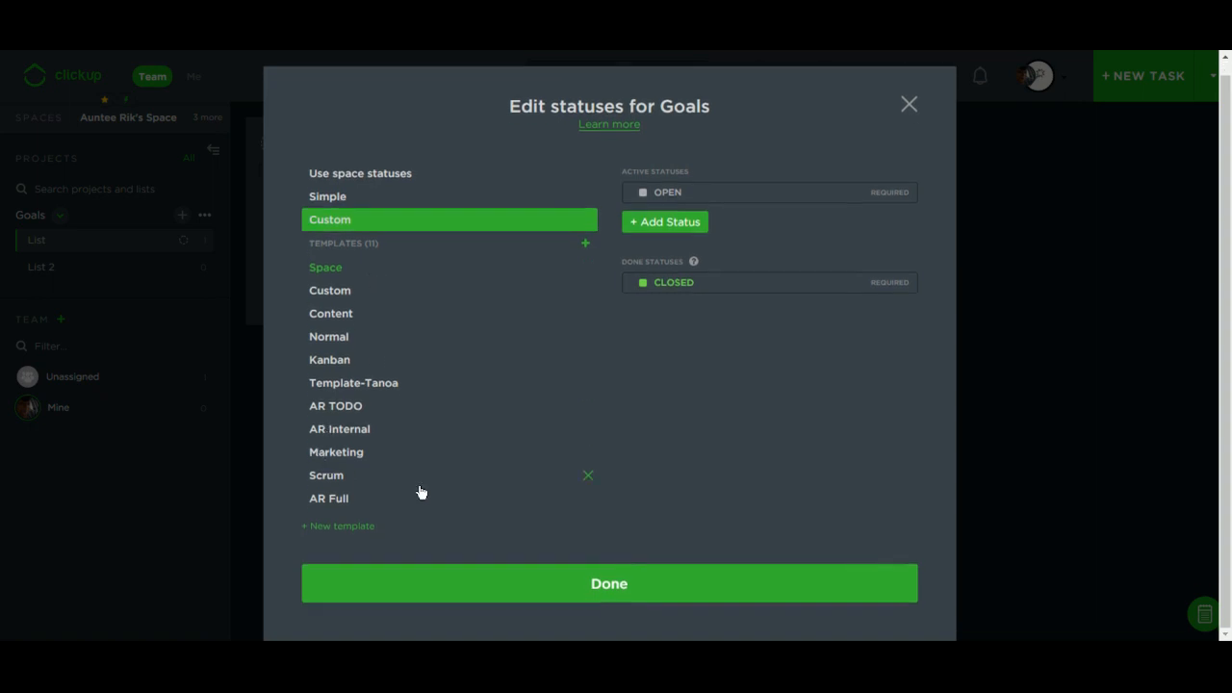
pyautogui.click(357, 456)
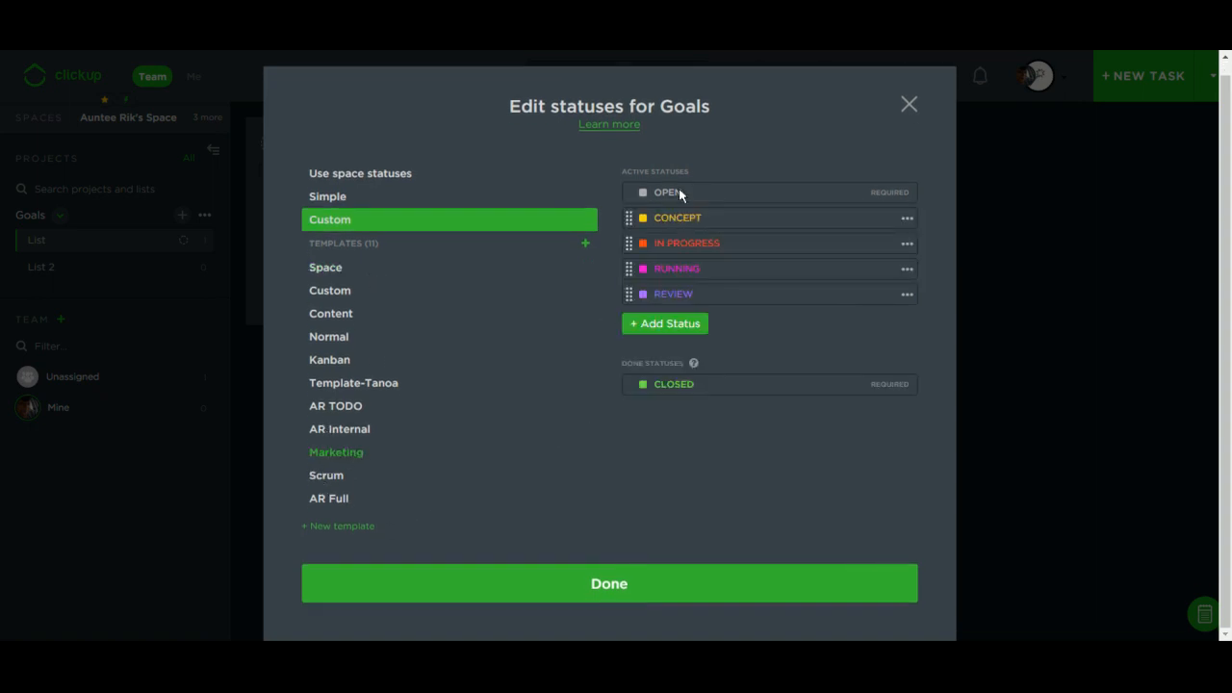
pyautogui.click(610, 583)
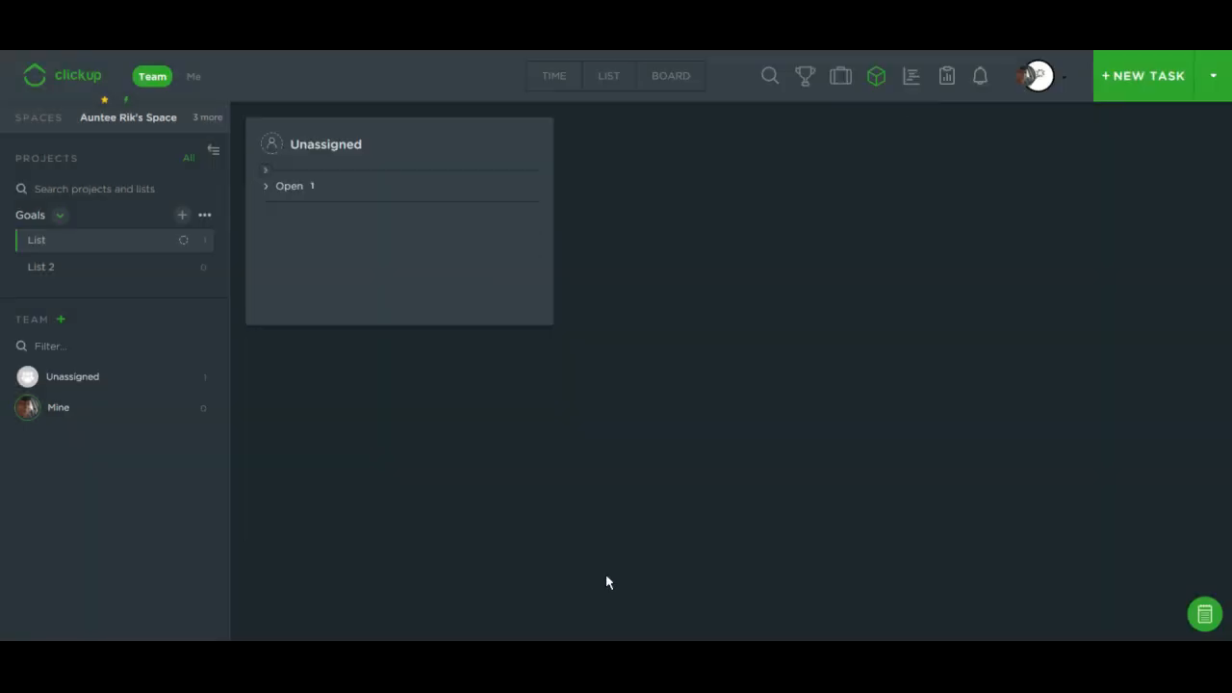
# Start a task named "testing boxes" in List 2 with the description "leave this for now"
pyautogui.click(29, 267)
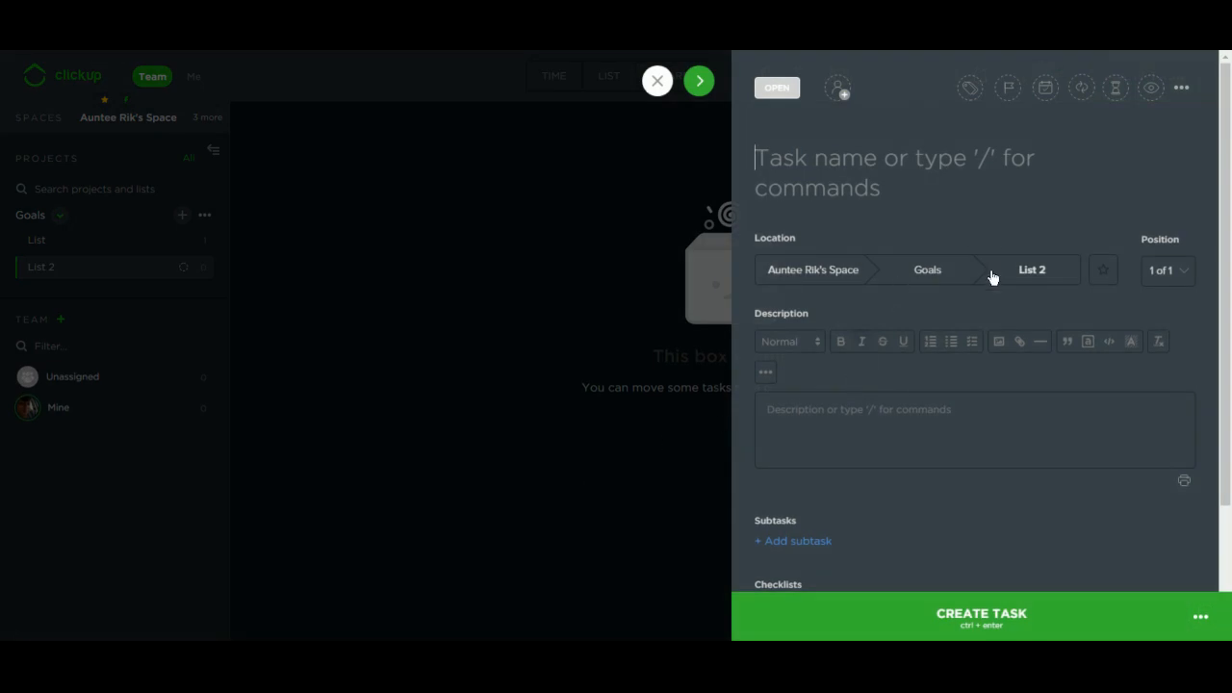
pyautogui.write('te')
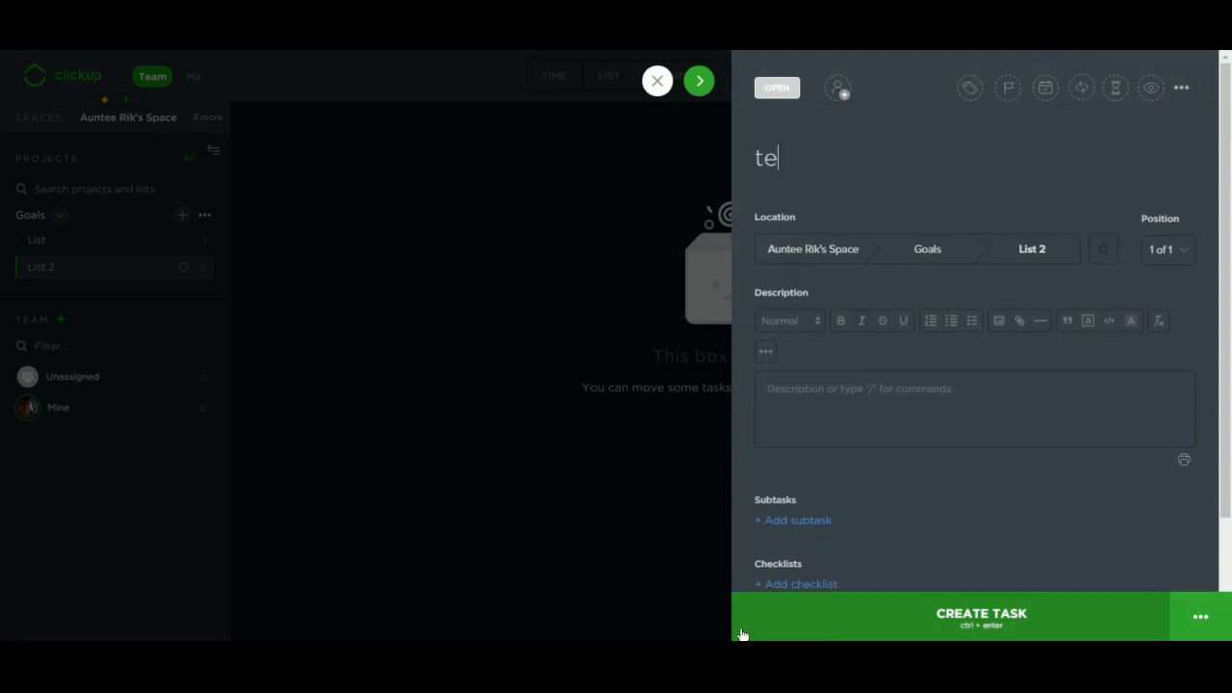
pyautogui.write('sting boxes')
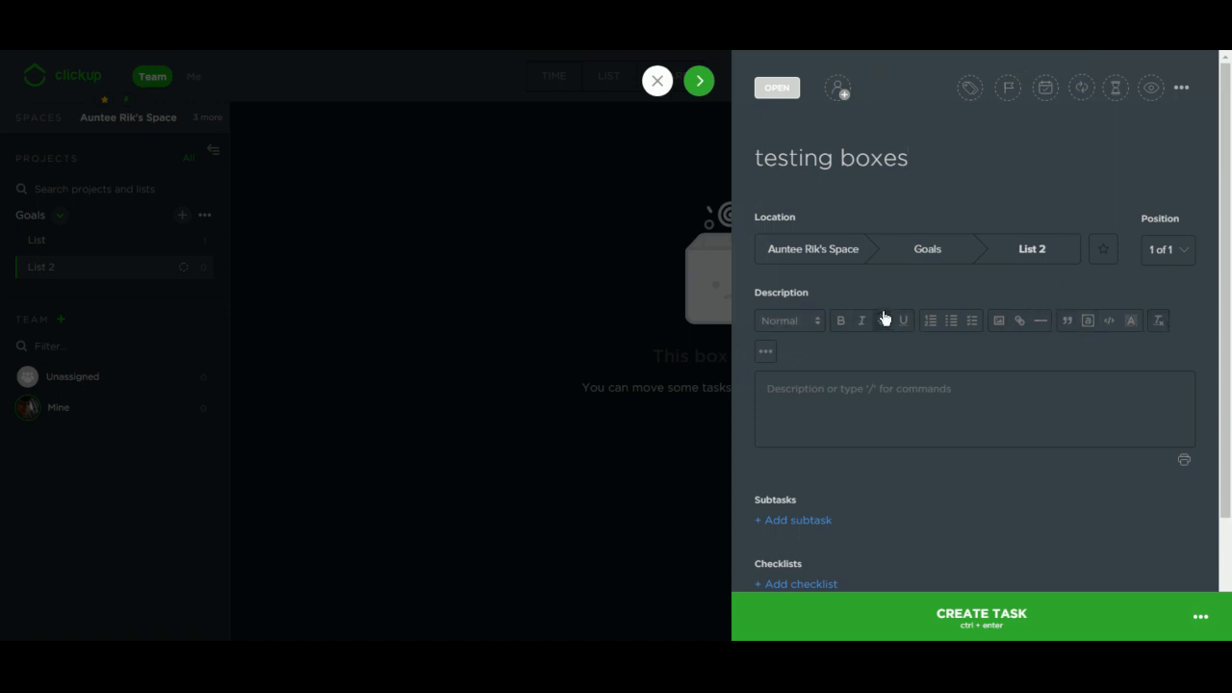
pyautogui.scroll(-1, 972, 399)
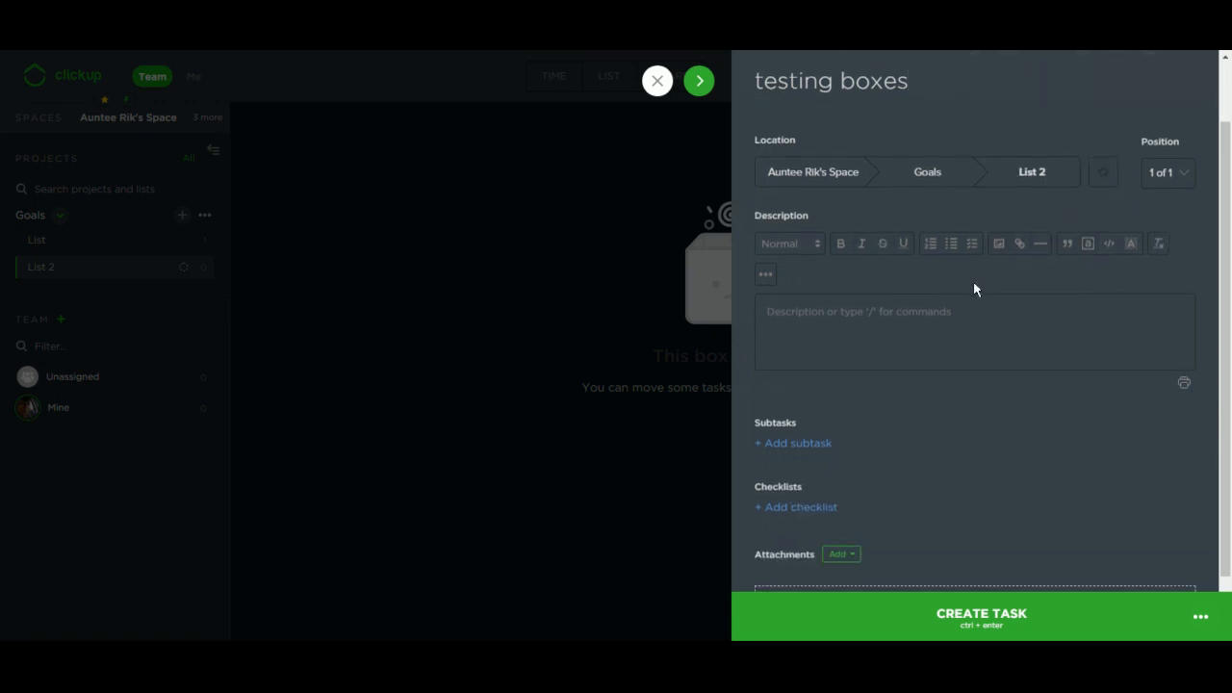
pyautogui.click(973, 321)
pyautogui.write('le')
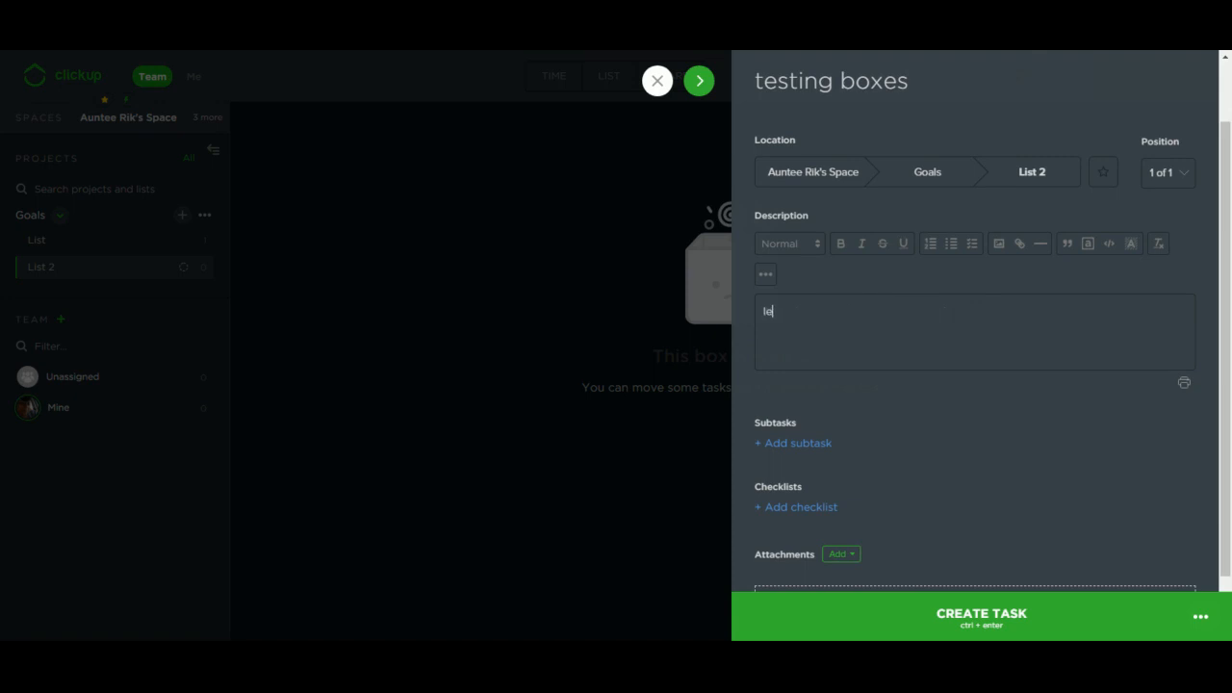
pyautogui.write('ave this for now')
# Add two checklists named "do this" and "do that" to the testing boxes task
pyautogui.scroll(-1, 950, 378)
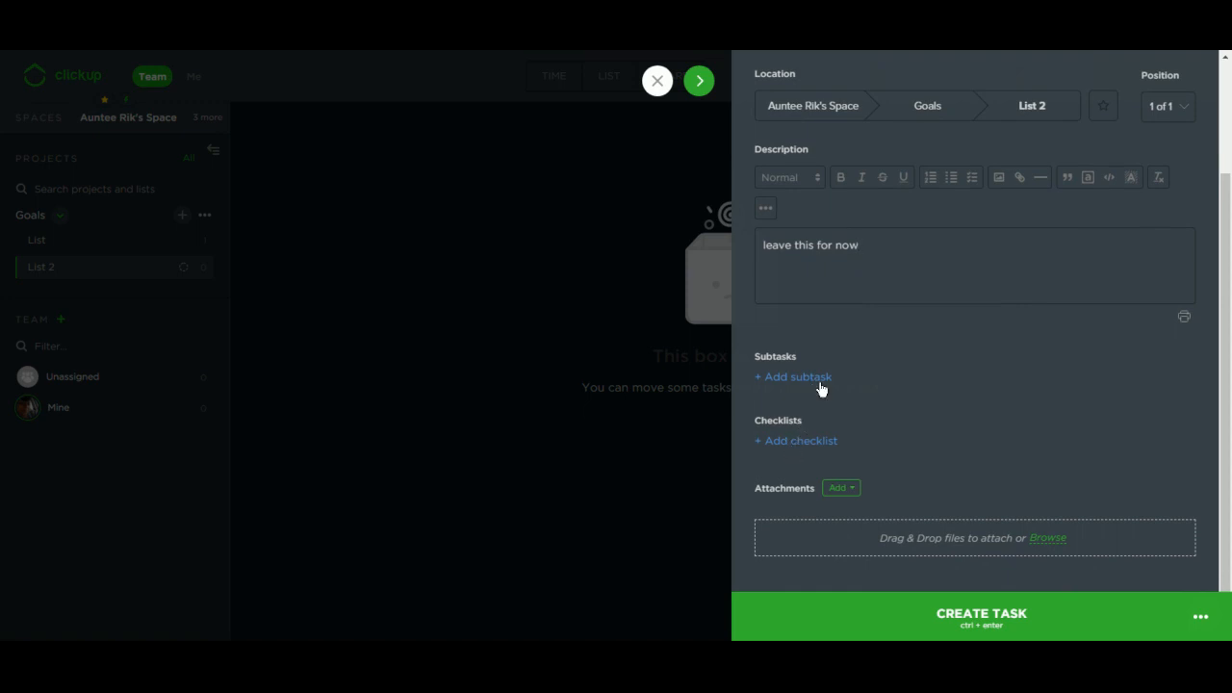
pyautogui.click(806, 440)
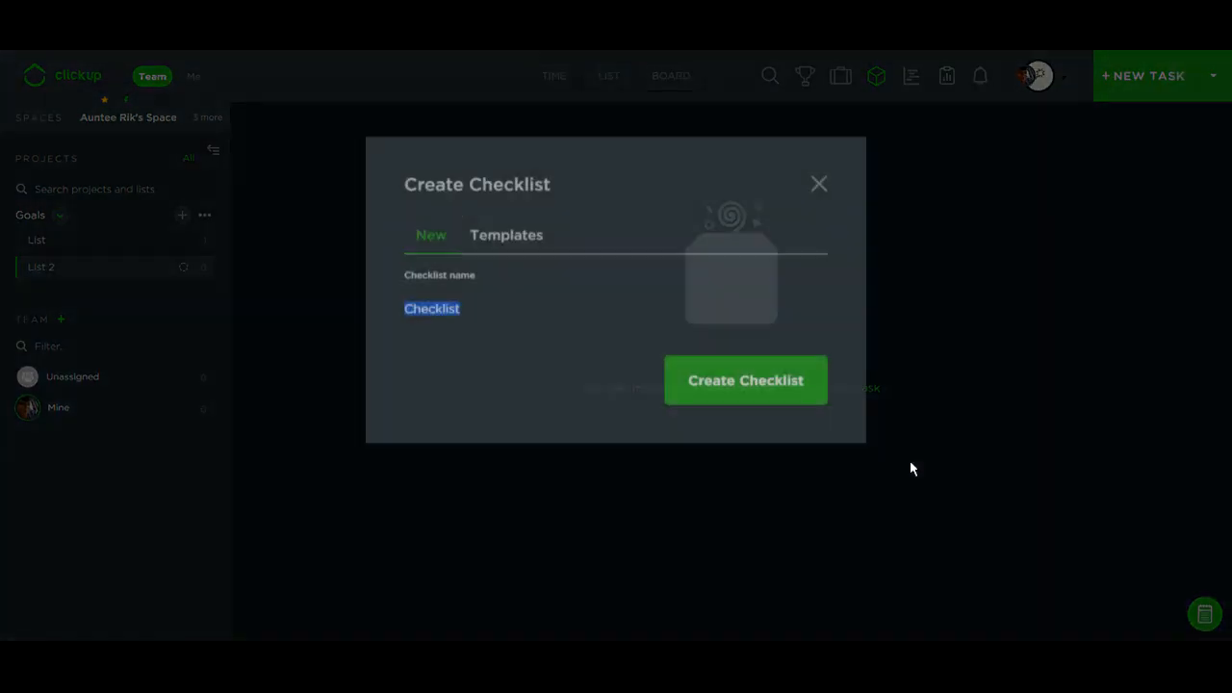
pyautogui.write('do this')
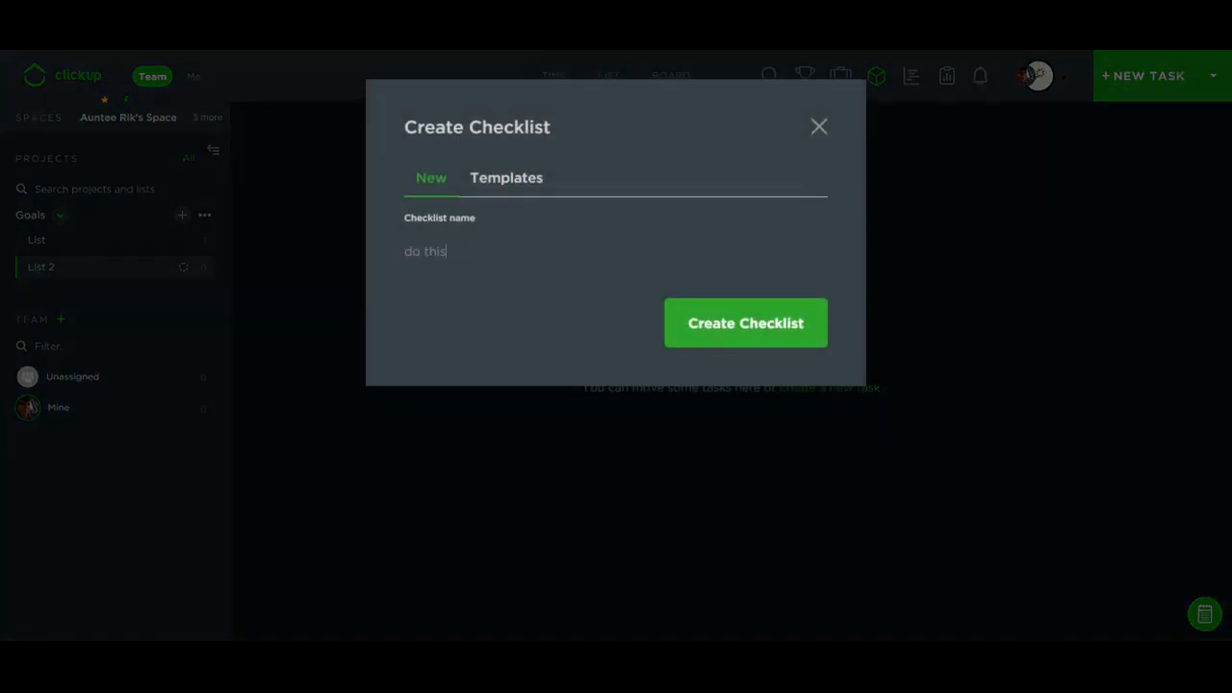
pyautogui.press('Return')
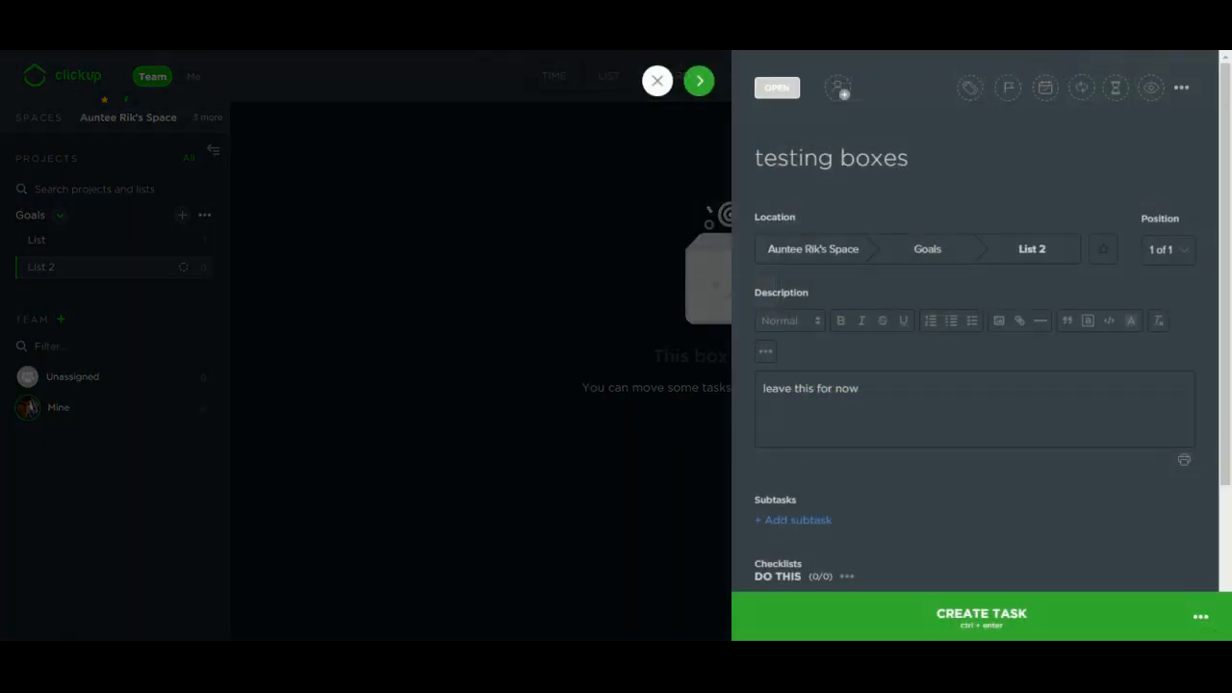
pyautogui.scroll(-2, 893, 498)
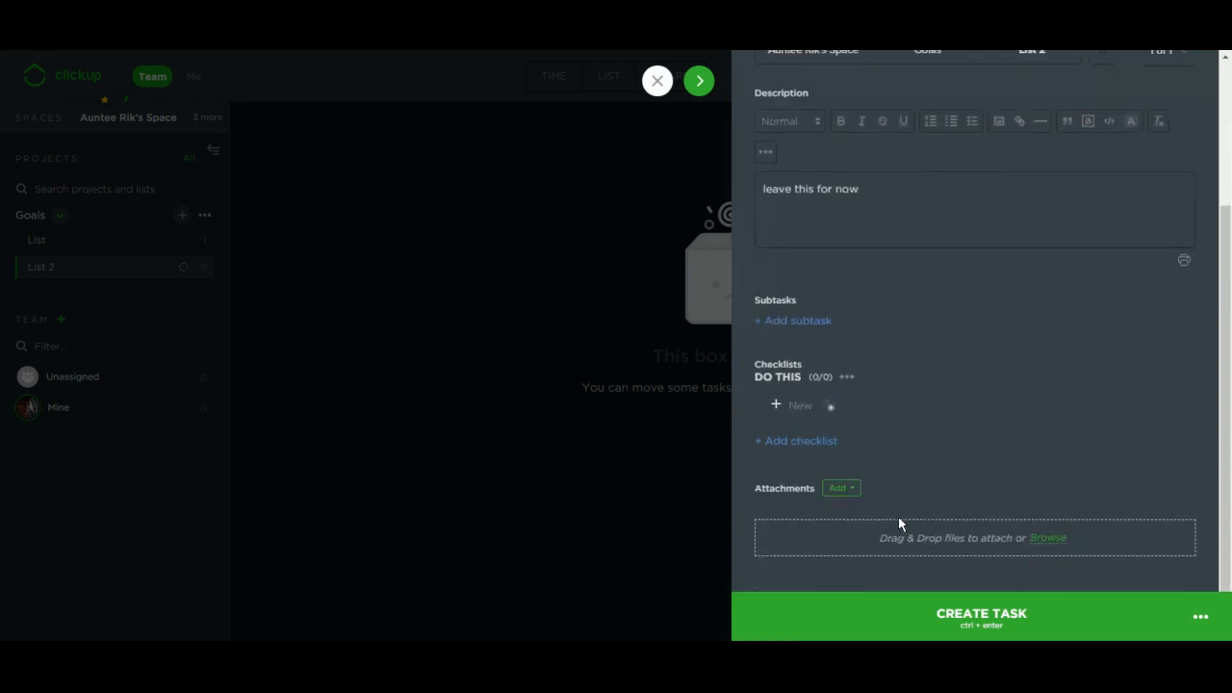
pyautogui.click(804, 441)
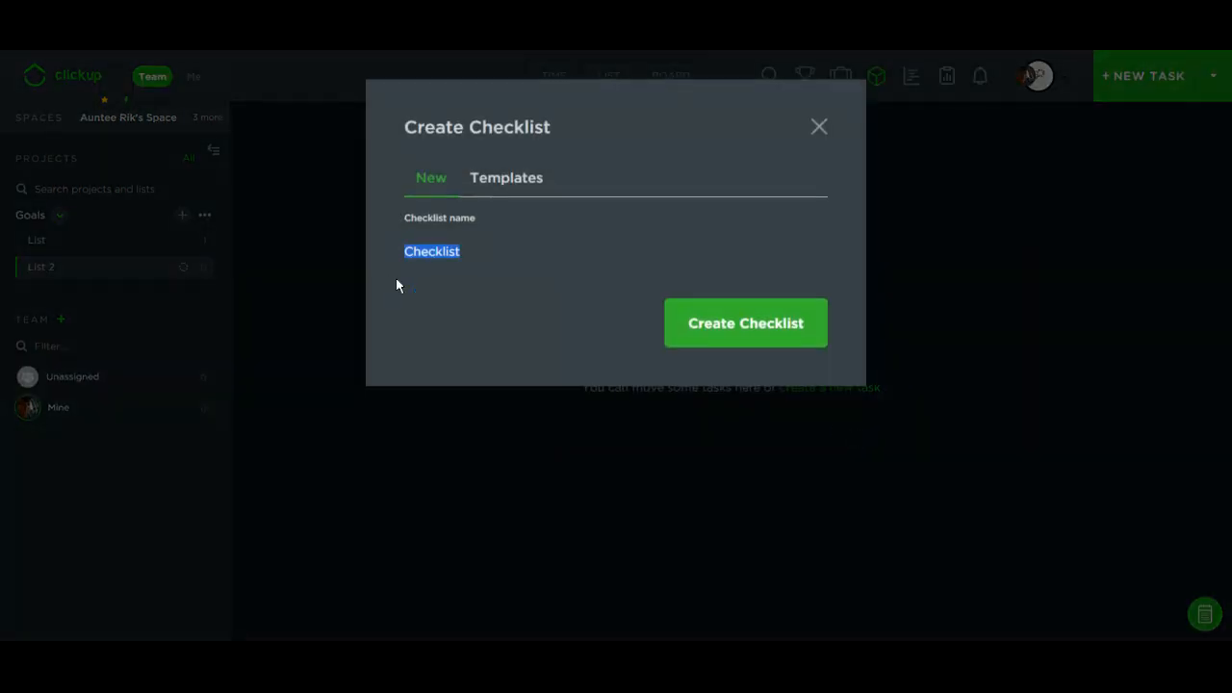
pyautogui.write('do that')
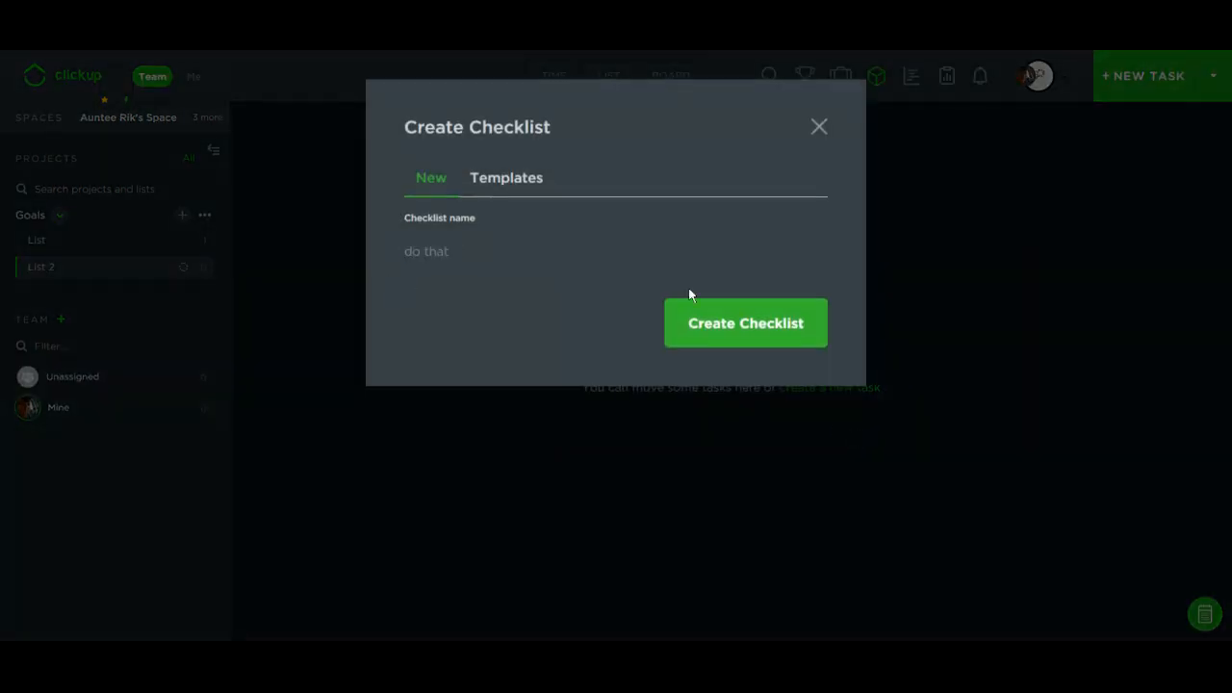
pyautogui.click(748, 324)
# Paste the copied plugin names into the "do this" checklist and split them into 7 separate checklist items
pyautogui.scroll(-3, 798, 523)
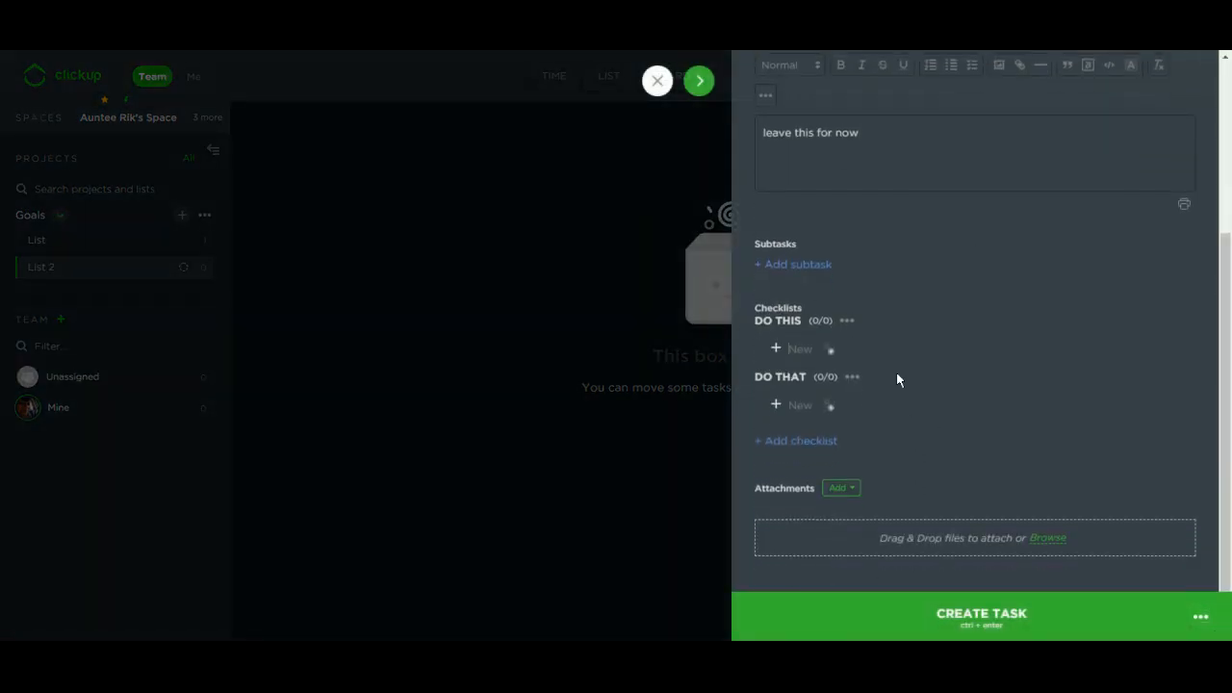
pyautogui.hotkey('ctrl', 'v')
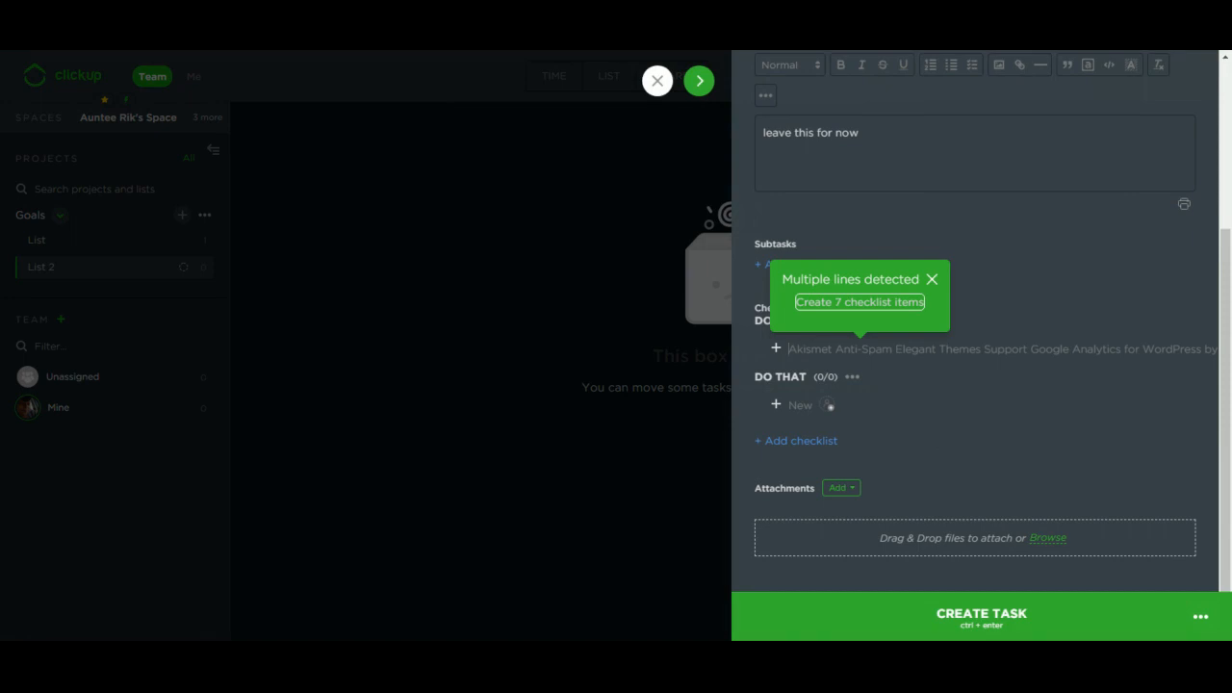
pyautogui.click(876, 312)
pyautogui.scroll(-4, 967, 404)
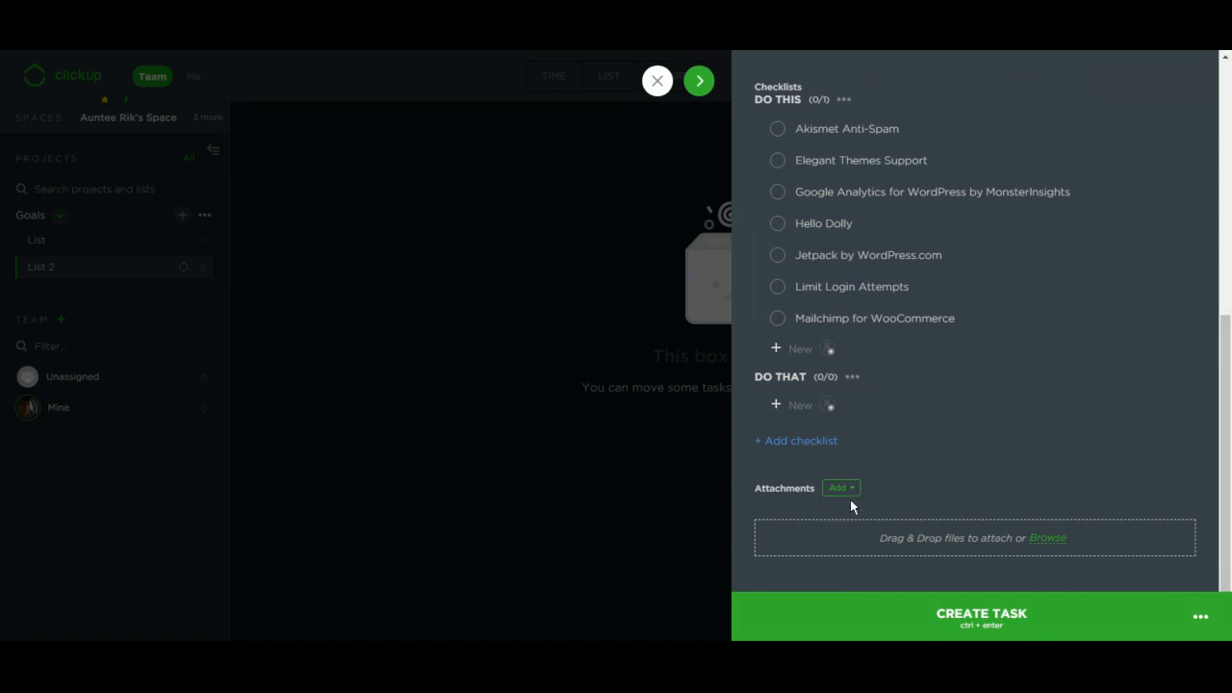
# Set the testing boxes task's status to In Progress and create the task
pyautogui.scroll(5, 943, 458)
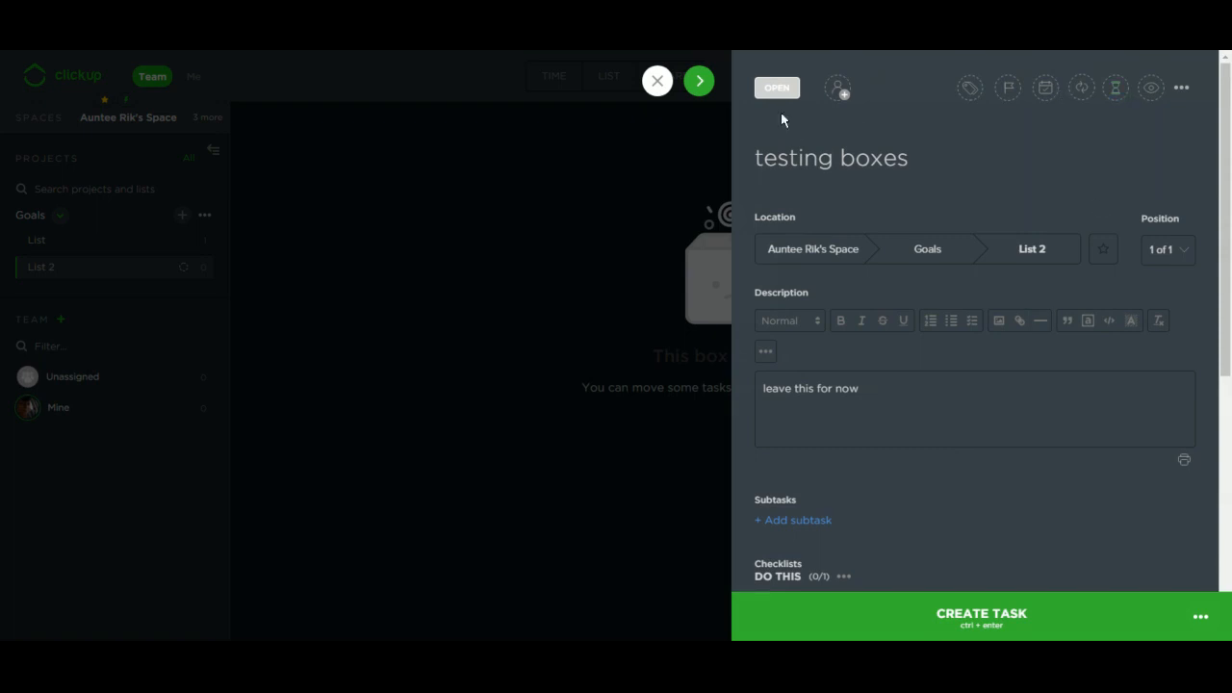
pyautogui.click(763, 89)
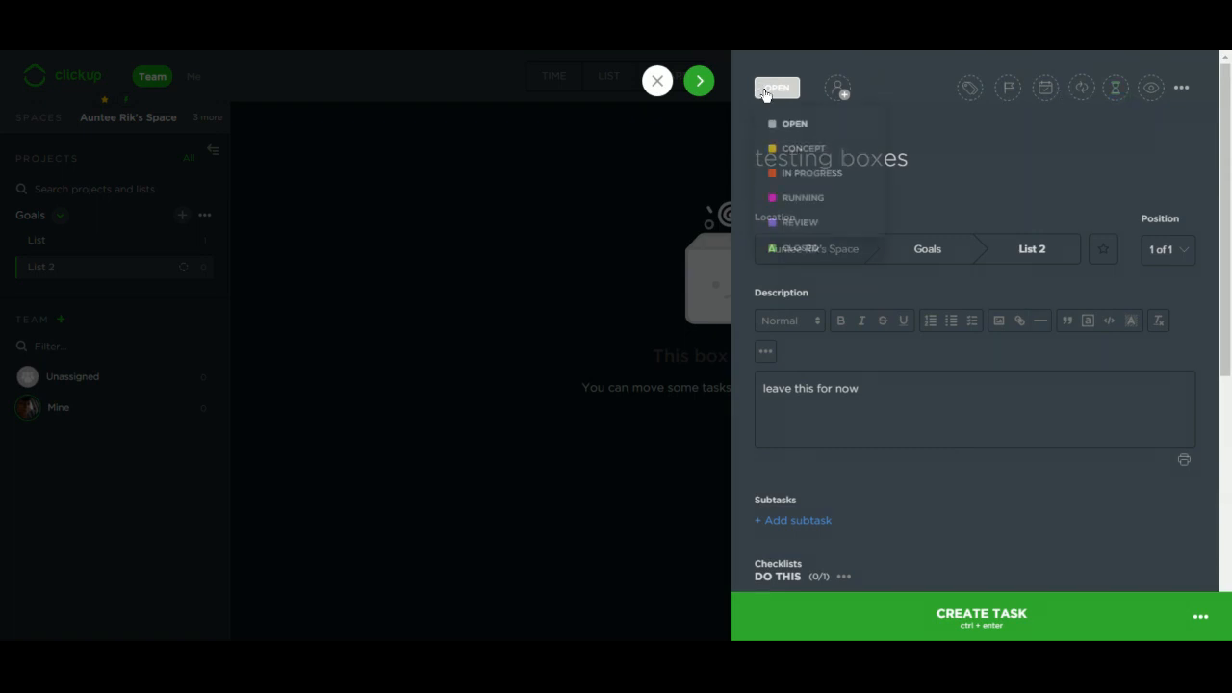
pyautogui.click(789, 179)
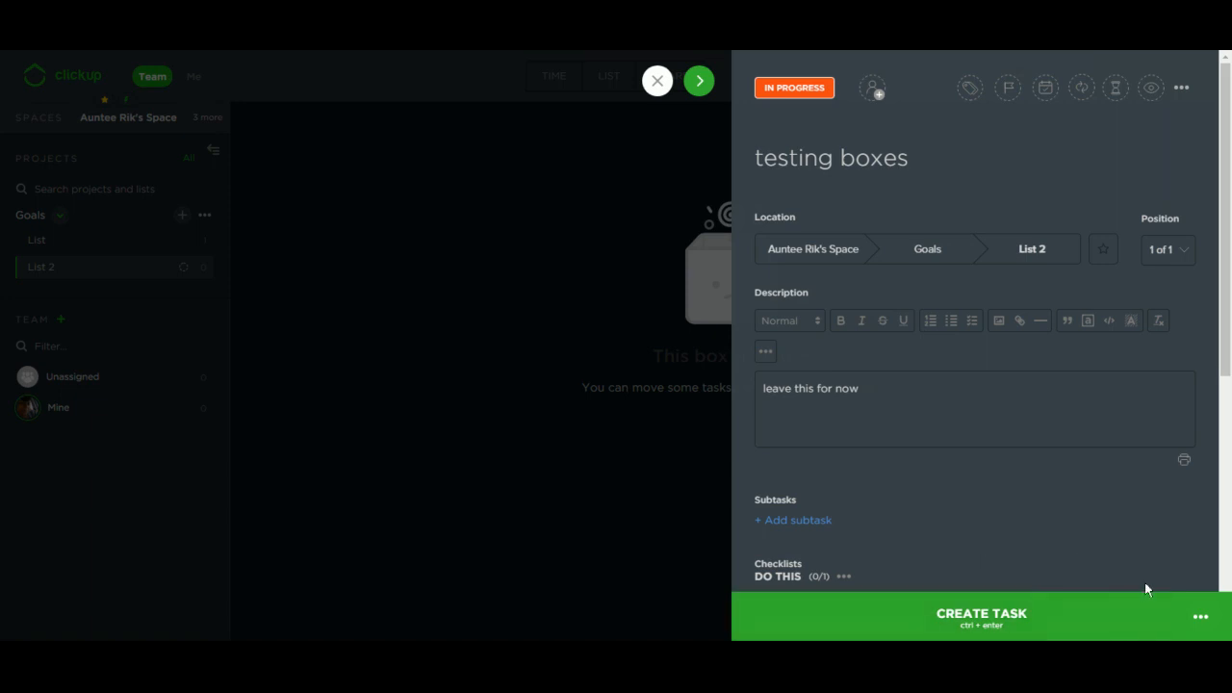
pyautogui.click(992, 621)
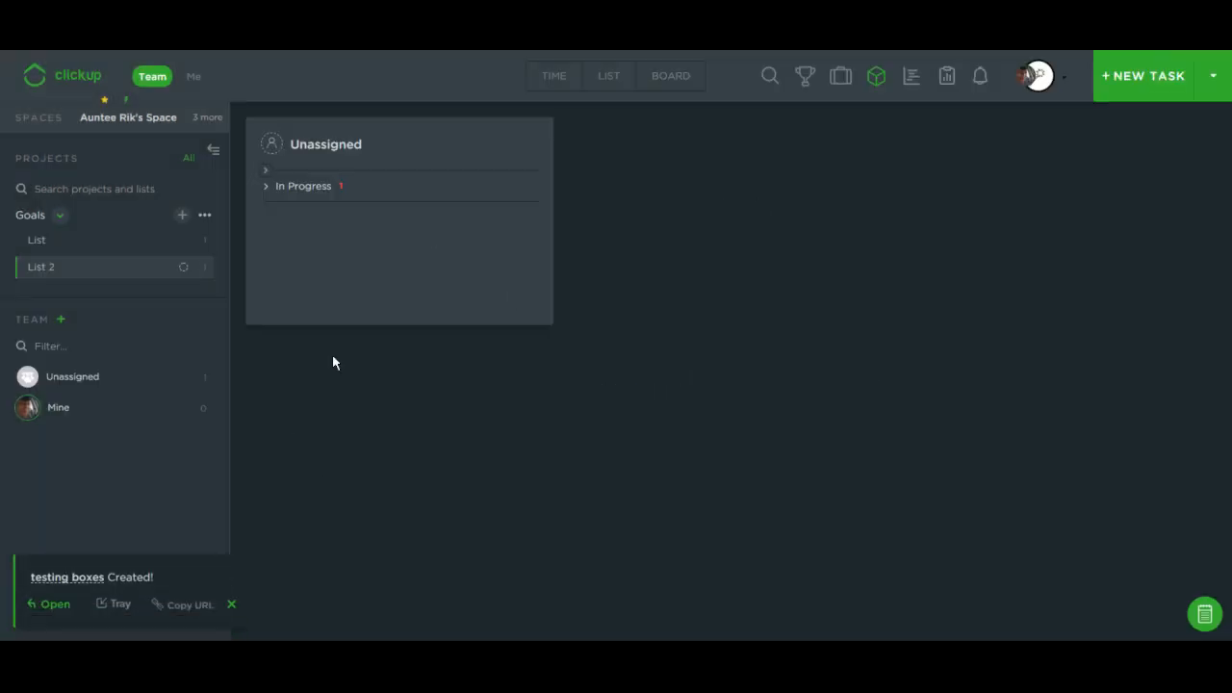
# Examine the unassigned tasks by status in the Box view, first for List 2 and for the whole Goals project
pyautogui.click(267, 189)
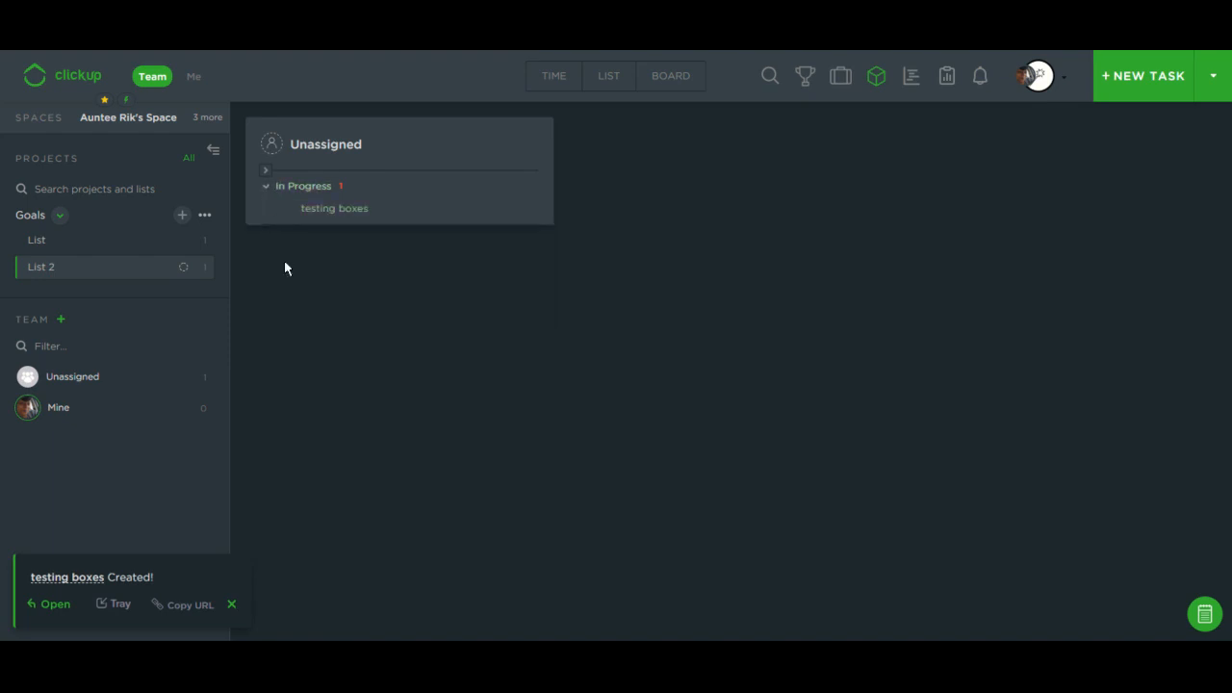
pyautogui.click(37, 217)
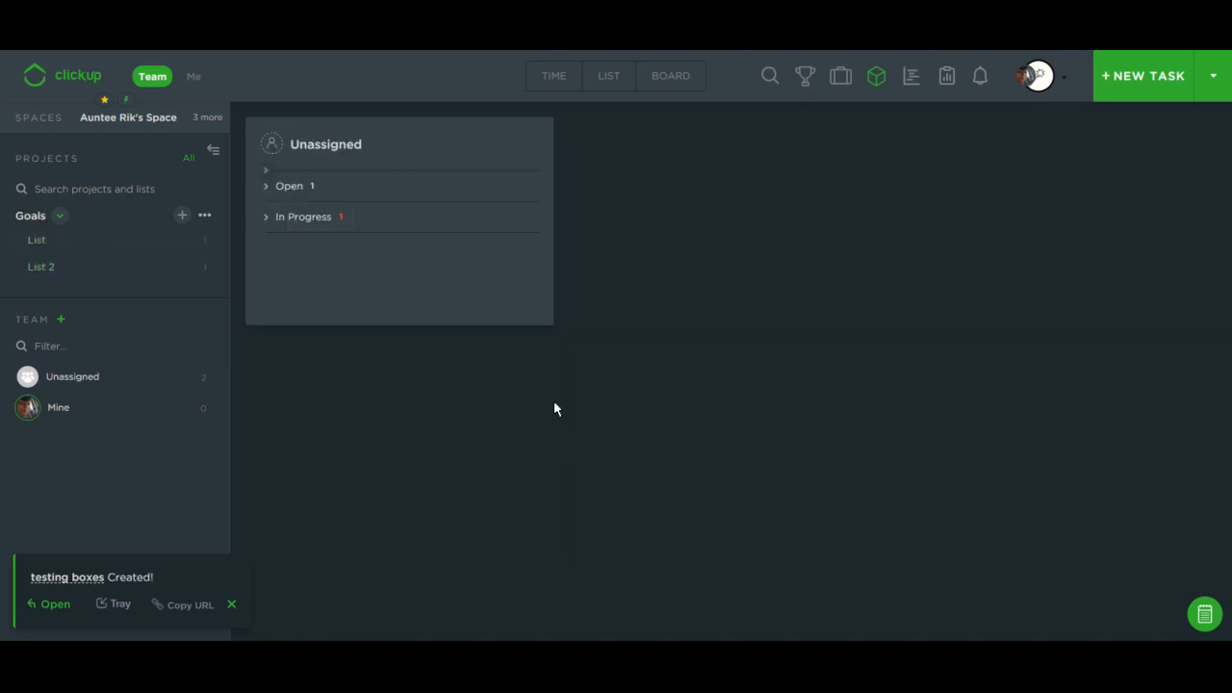
pyautogui.click(267, 186)
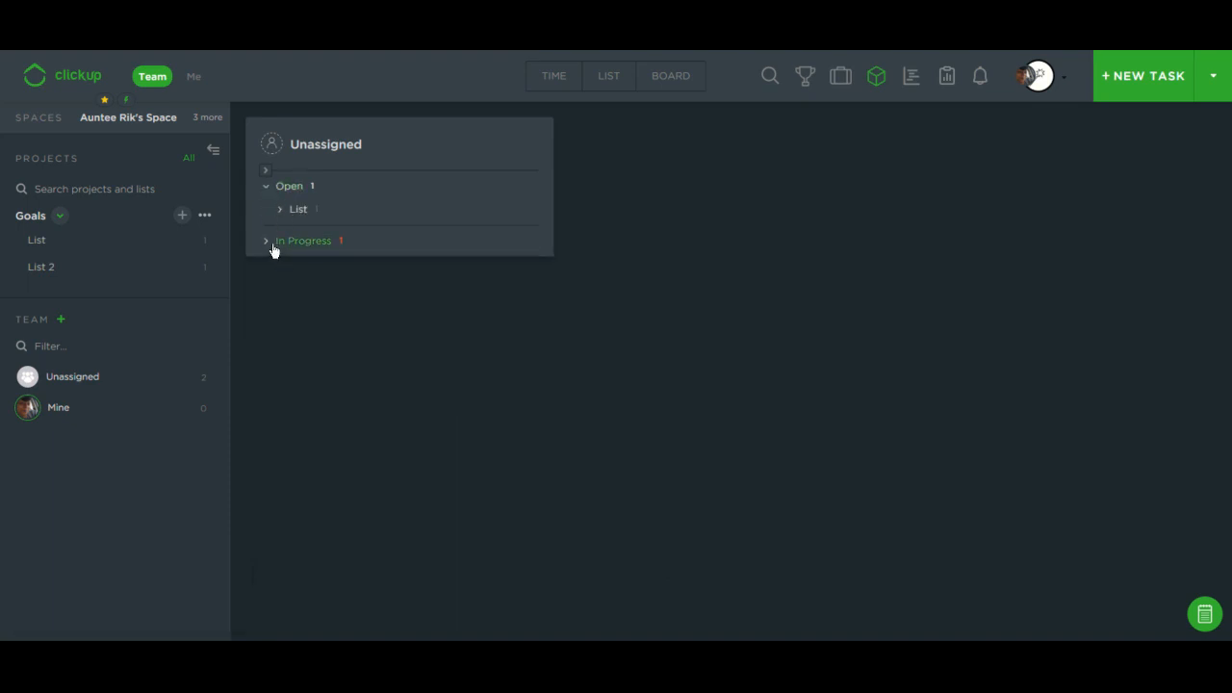
pyautogui.click(267, 242)
pyautogui.click(279, 209)
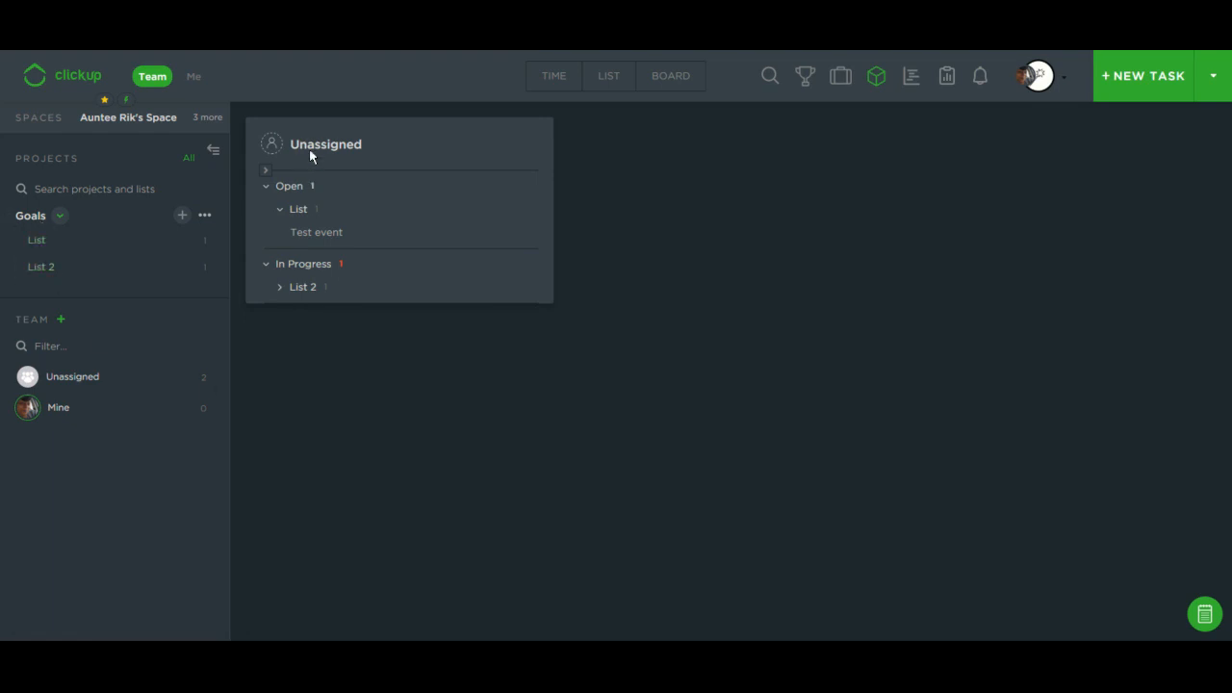
# Examine the Gantt chart of all spaces and the available column options in the Goals project's List view
pyautogui.click(910, 82)
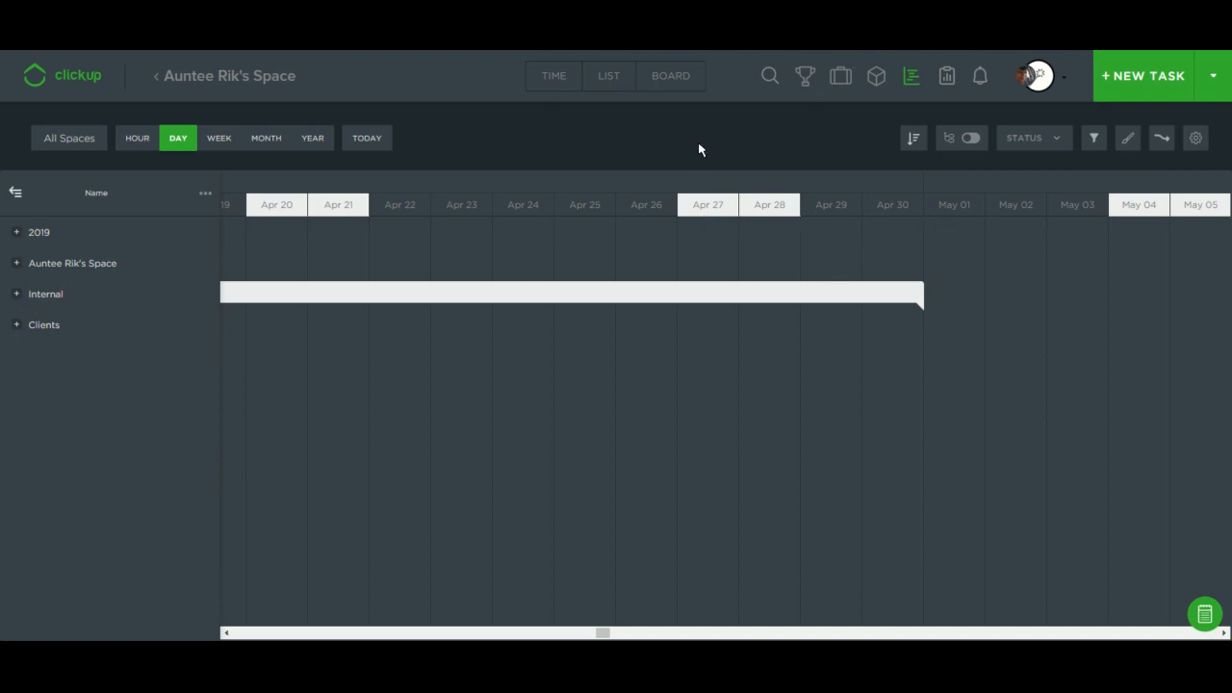
pyautogui.click(621, 83)
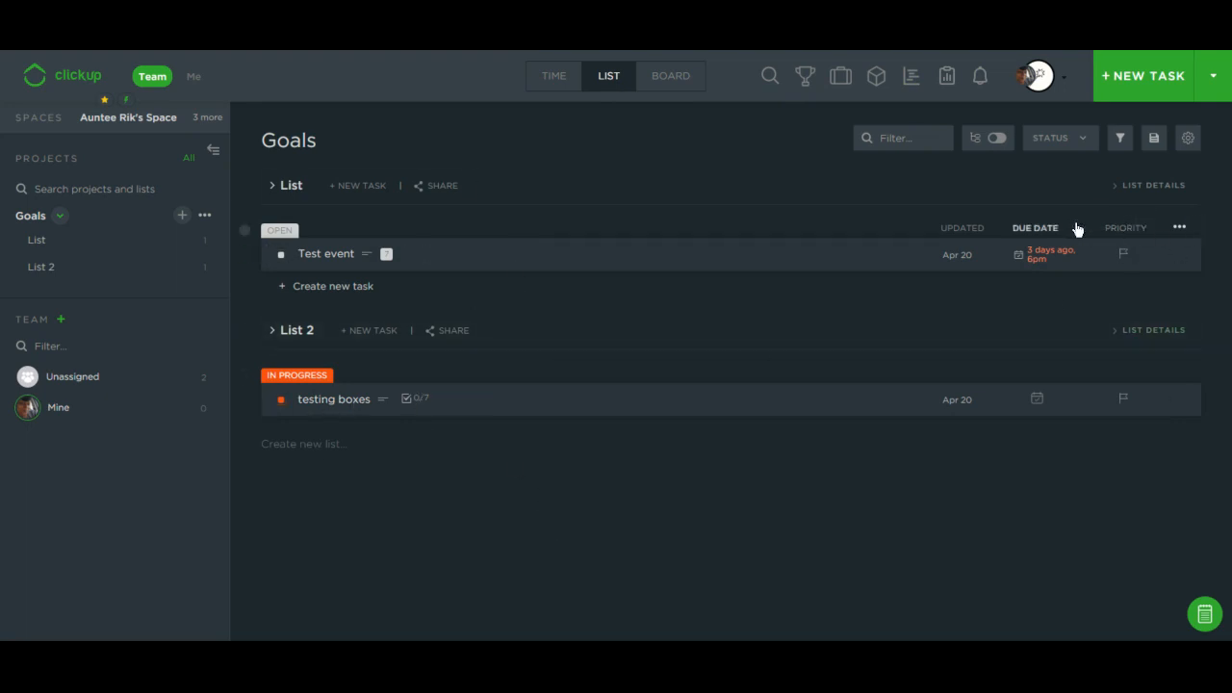
pyautogui.click(1180, 231)
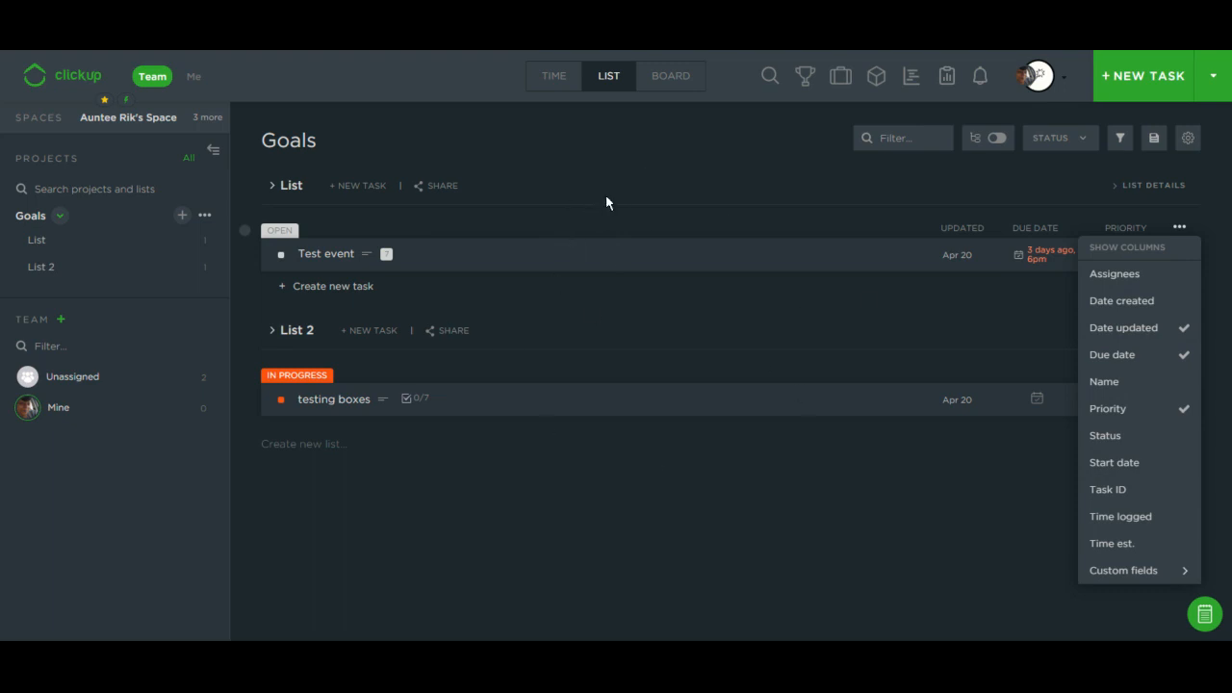
pyautogui.click(795, 560)
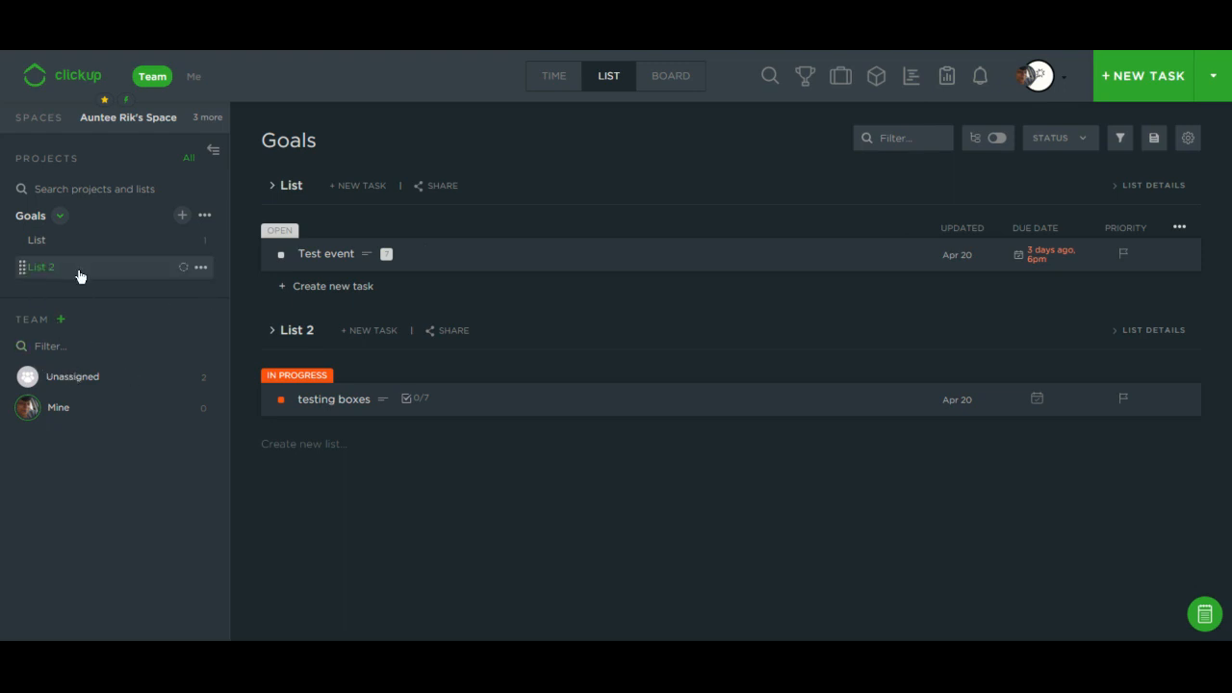
# Review the options available for List 2 and the details of the Test event task
pyautogui.click(201, 267)
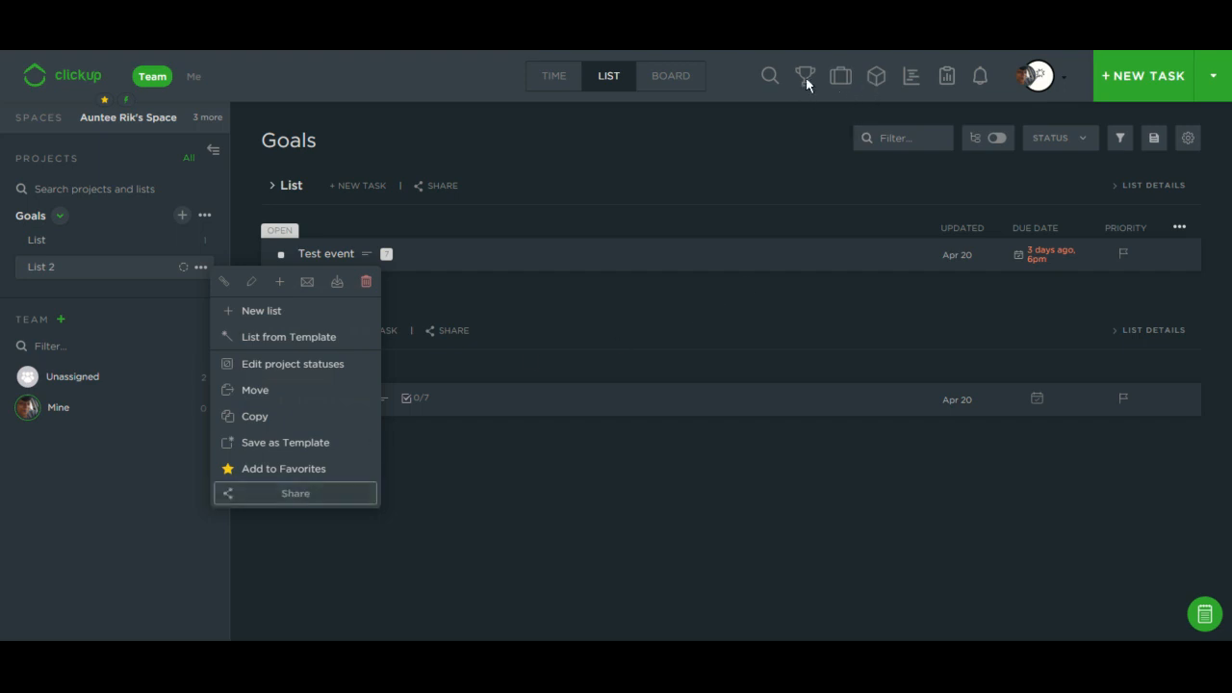
pyautogui.click(650, 495)
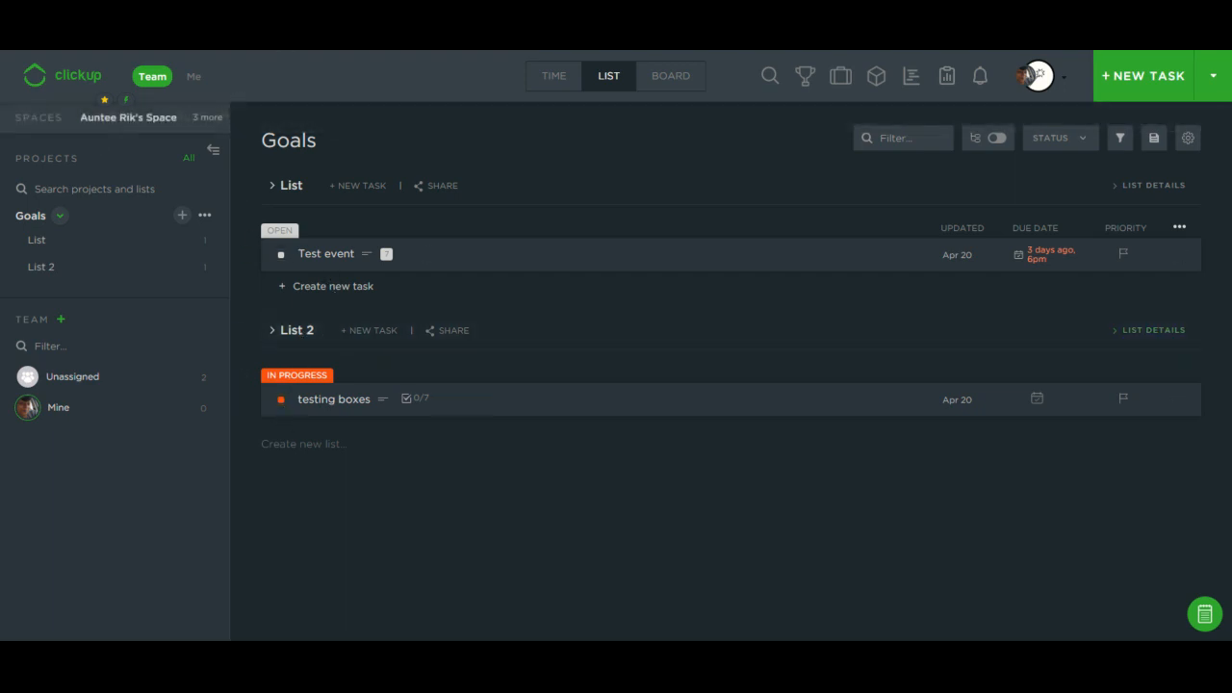
pyautogui.click(327, 256)
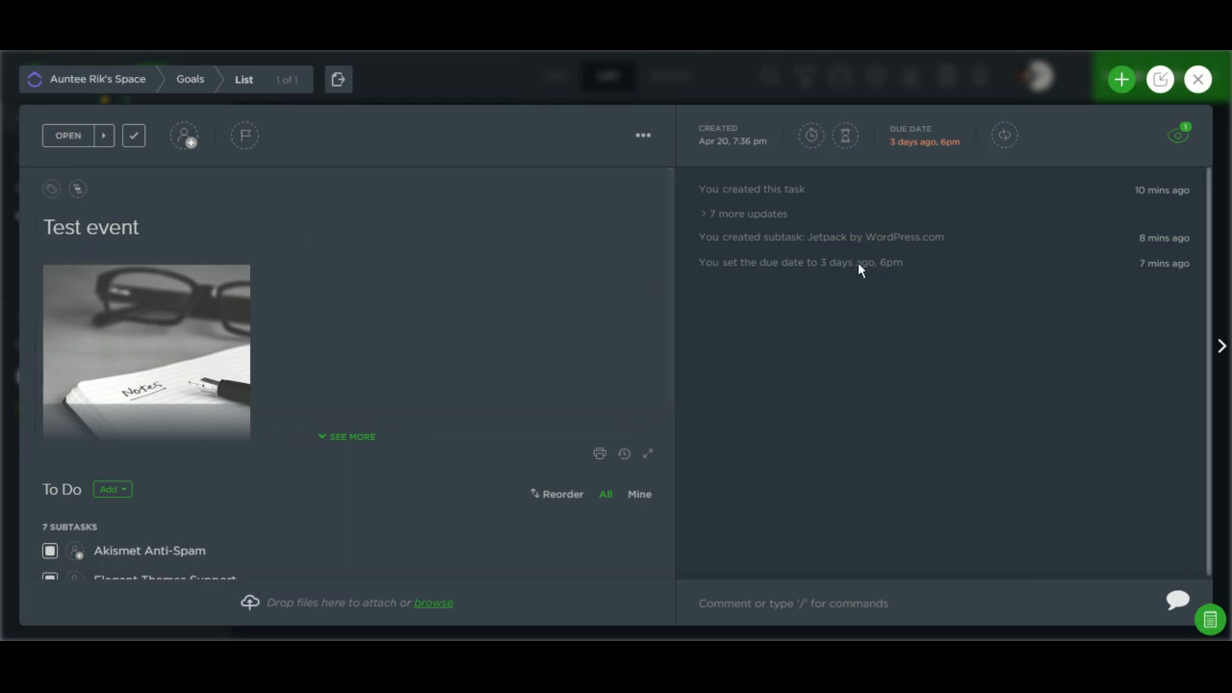
pyautogui.click(1196, 79)
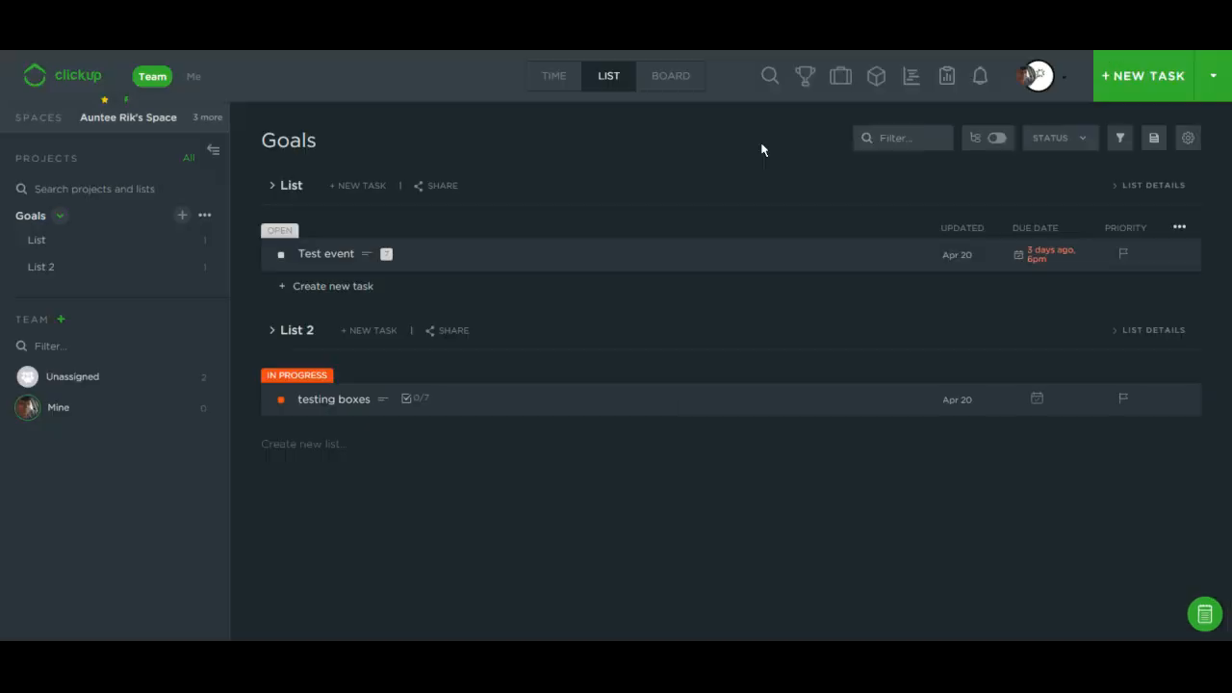
# Examine the Goals project in Board view, including its card display settings and custom fields
pyautogui.click(681, 79)
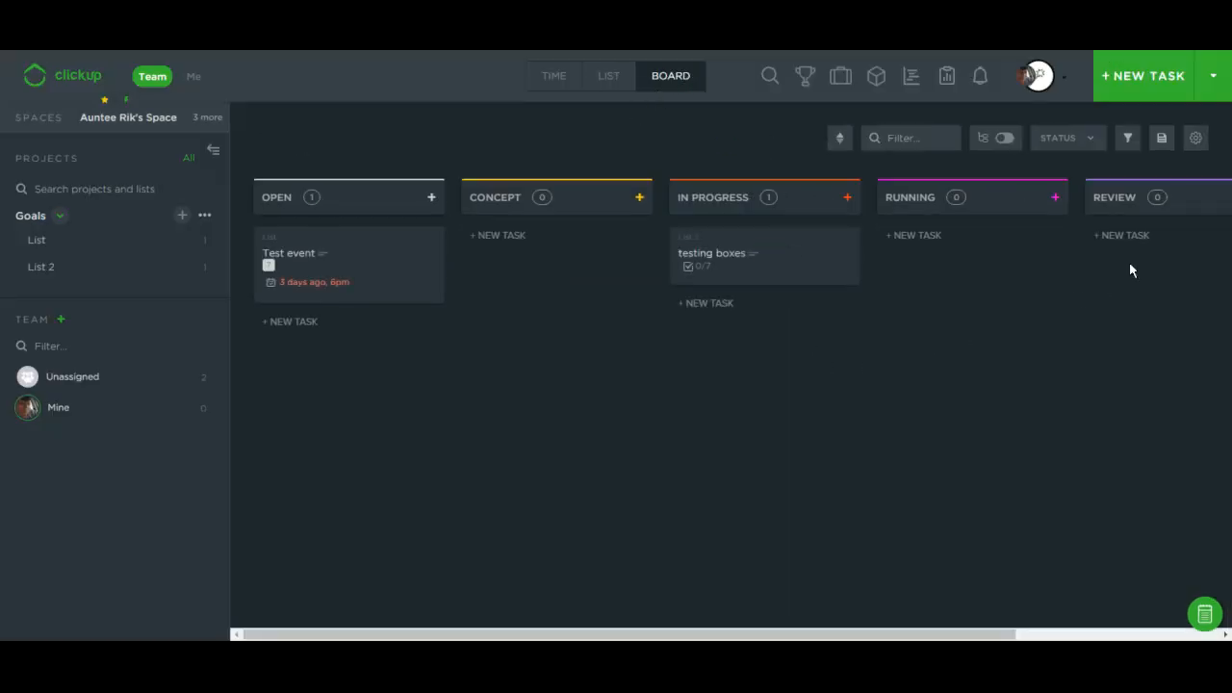
pyautogui.click(1197, 138)
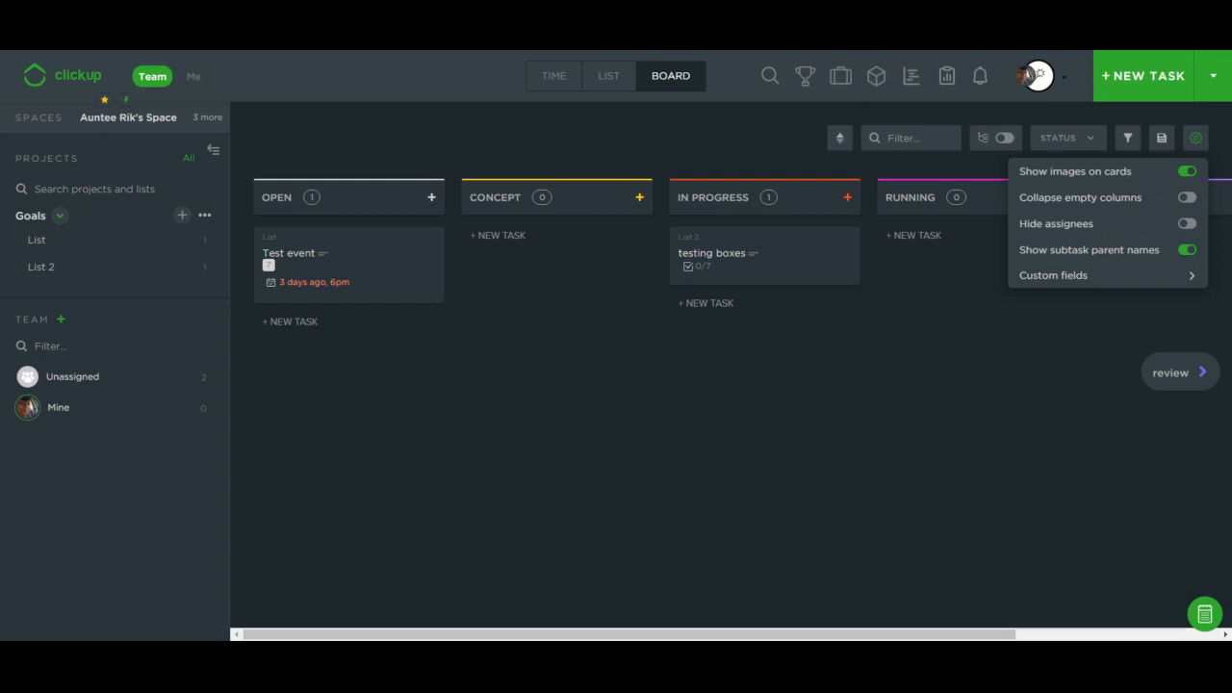
pyautogui.click(1193, 278)
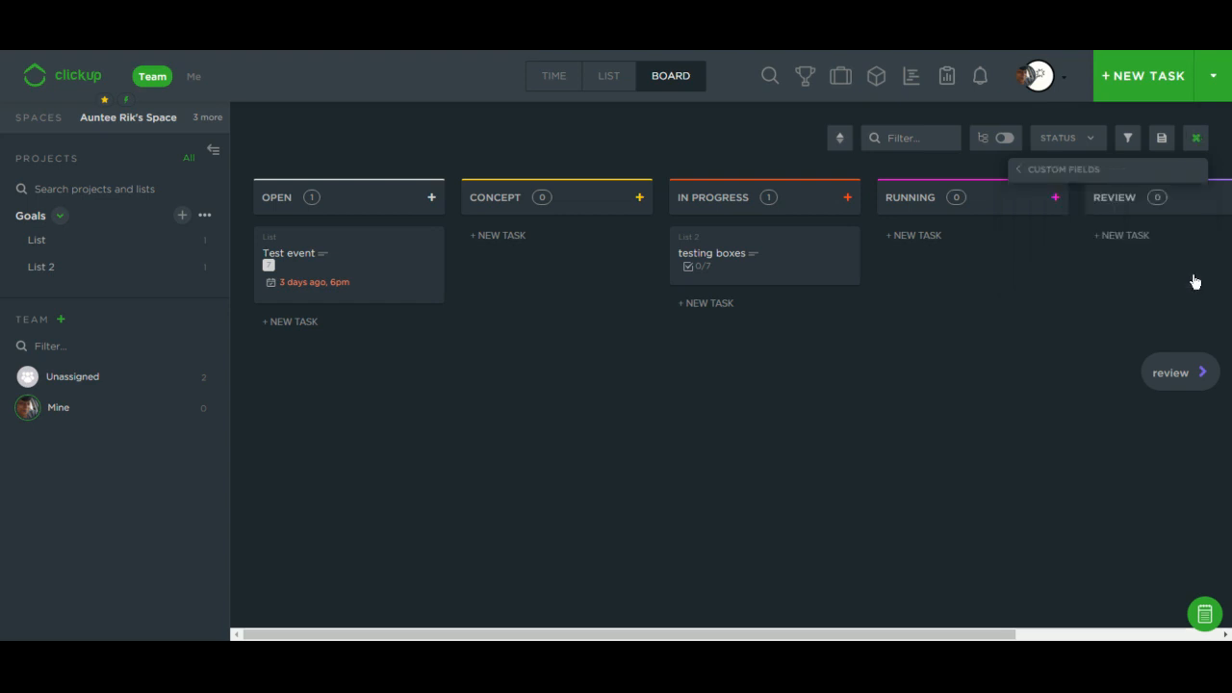
pyautogui.click(1167, 172)
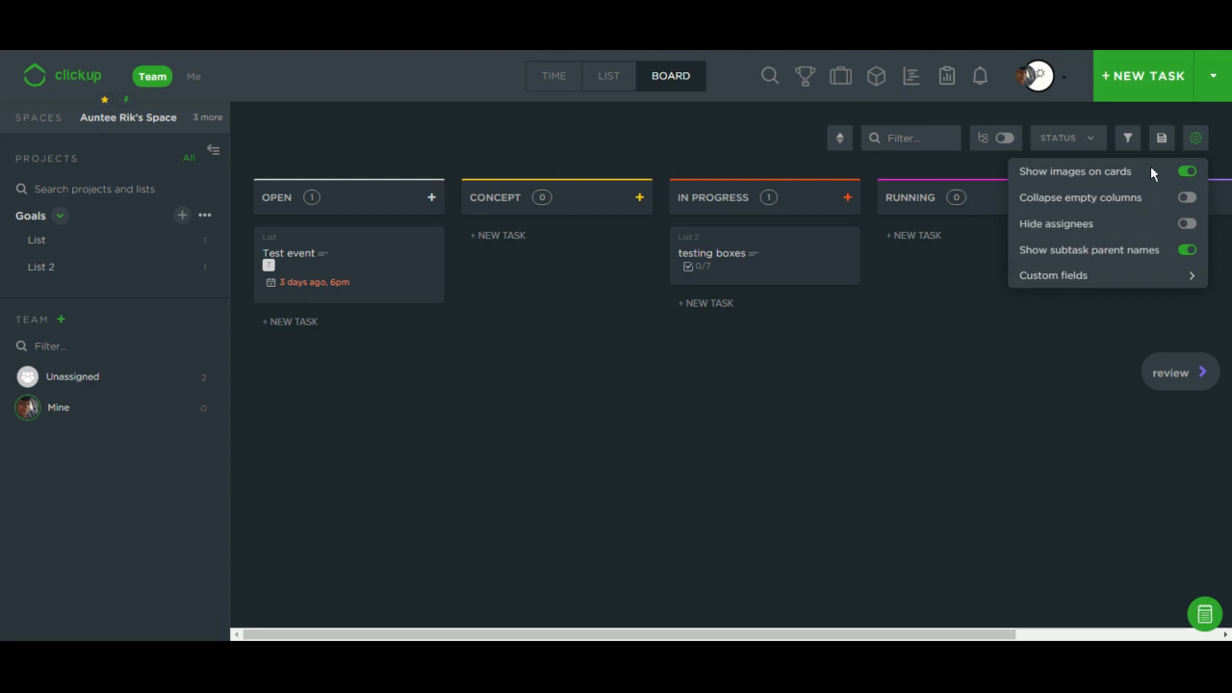
pyautogui.click(1015, 344)
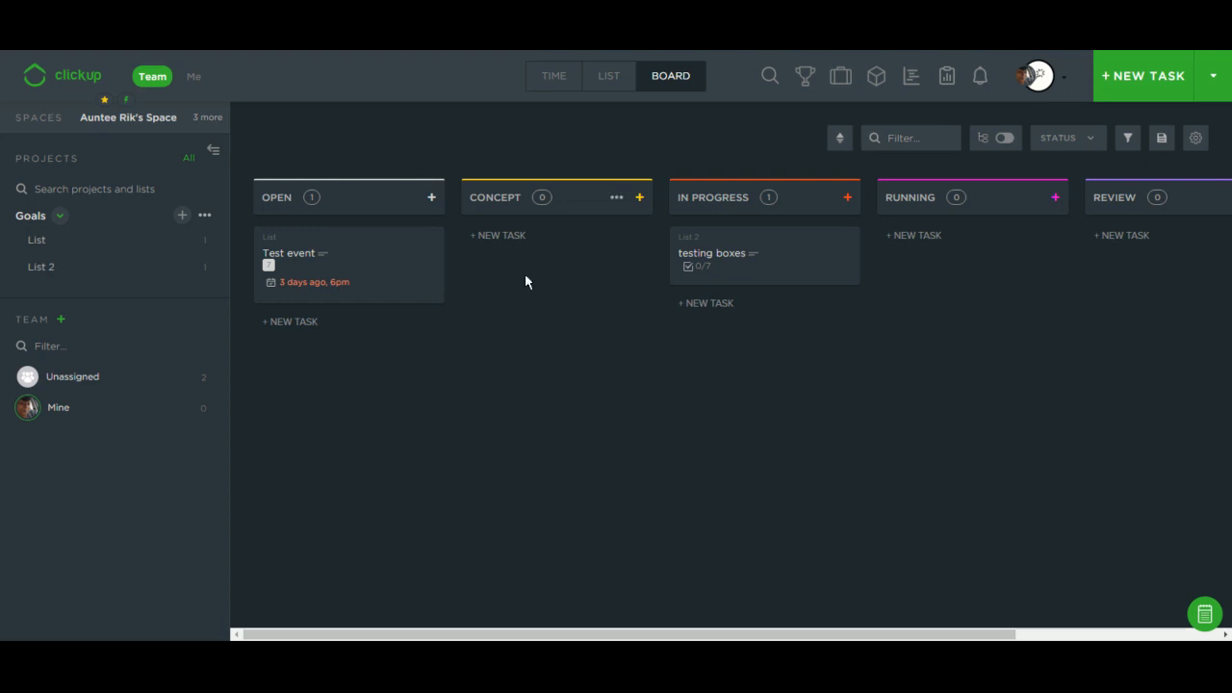
# Attach the image suite369-dubsado-notes-glasses.jpg from the computer to the Test event task
pyautogui.click(341, 256)
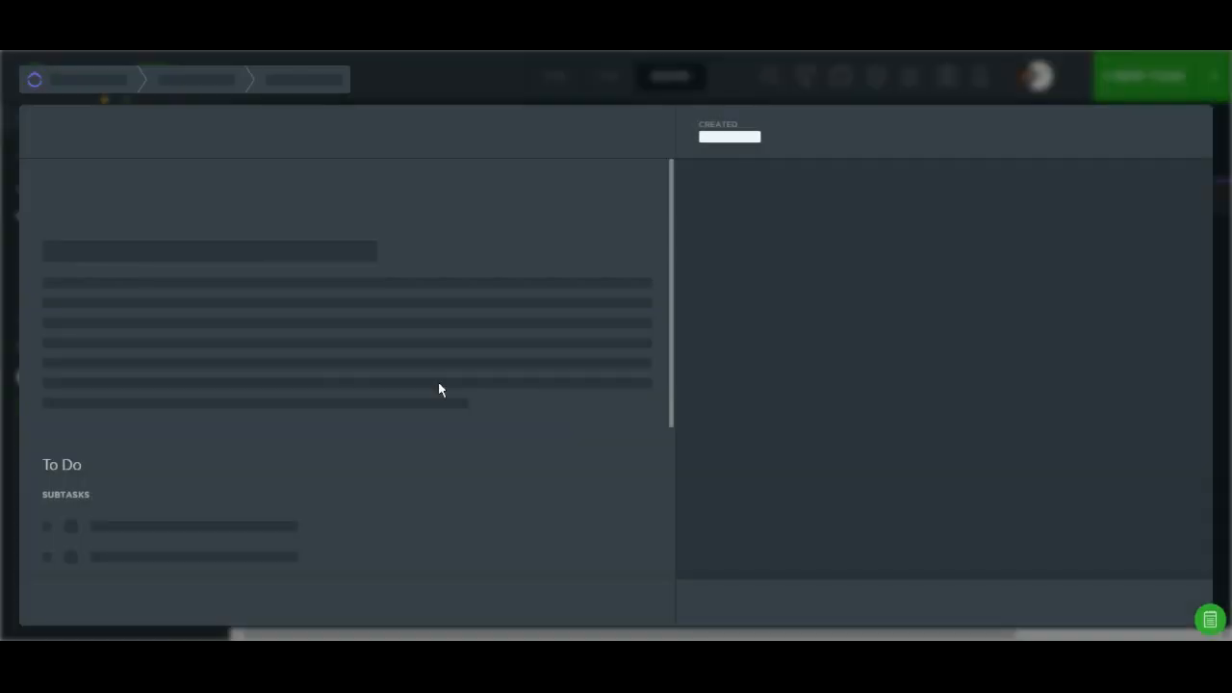
pyautogui.scroll(-4, 410, 497)
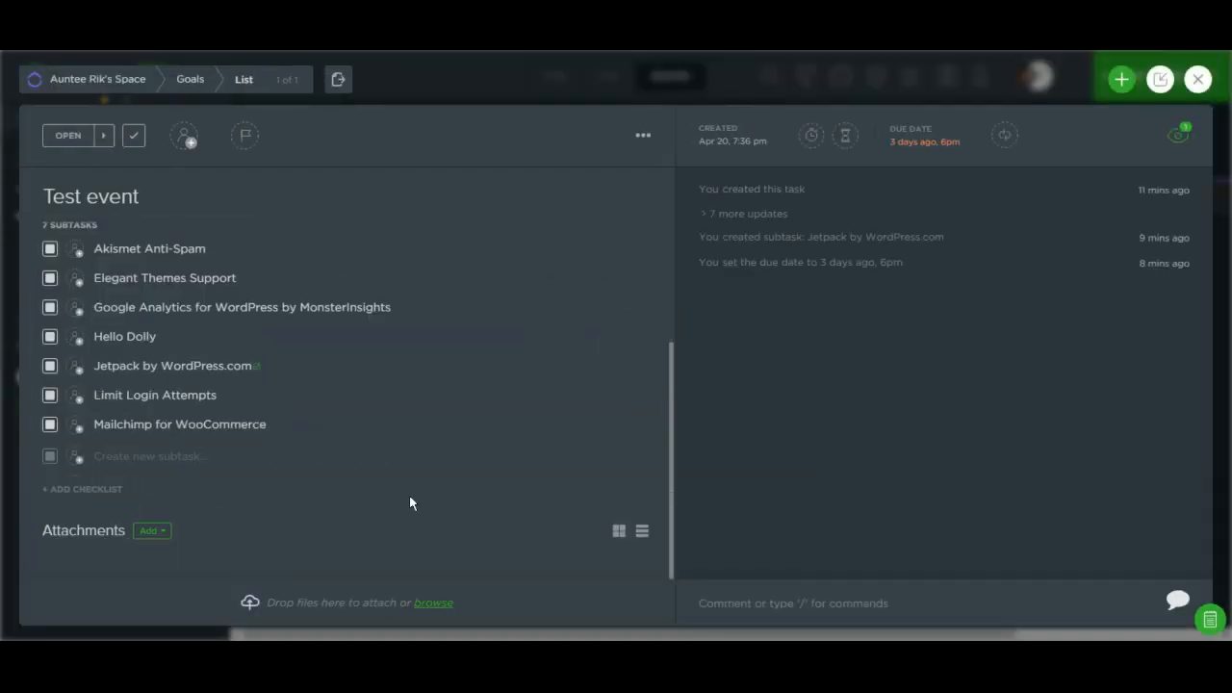
pyautogui.click(160, 530)
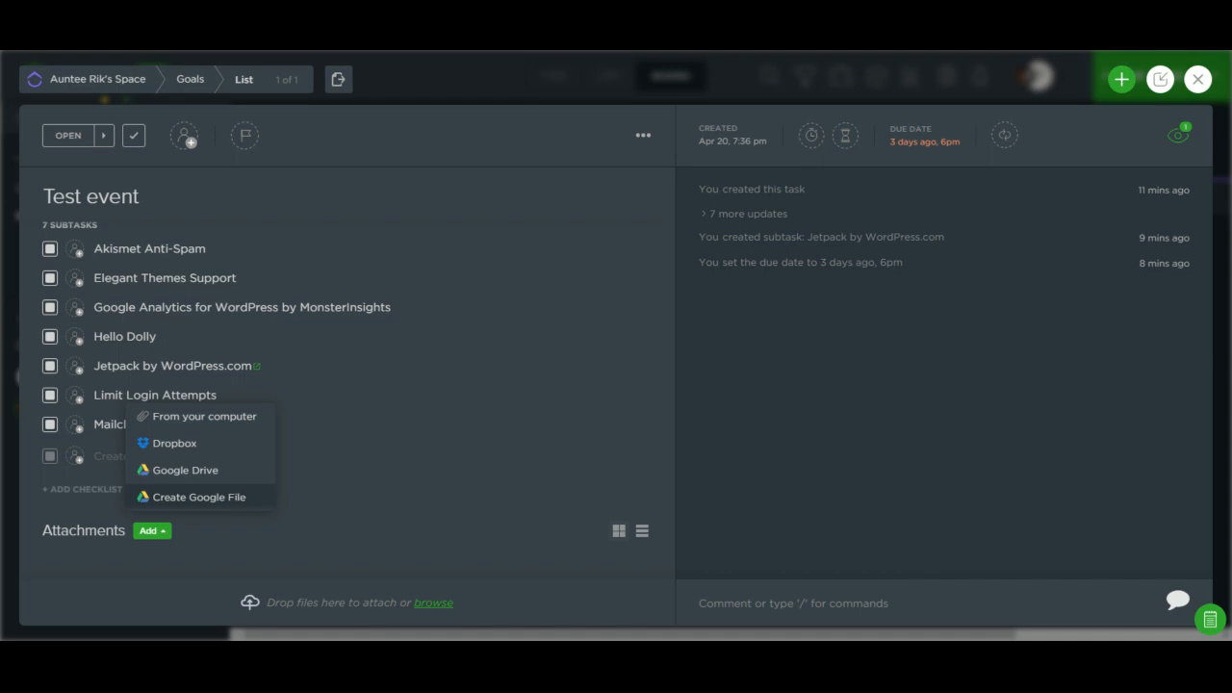
pyautogui.click(197, 418)
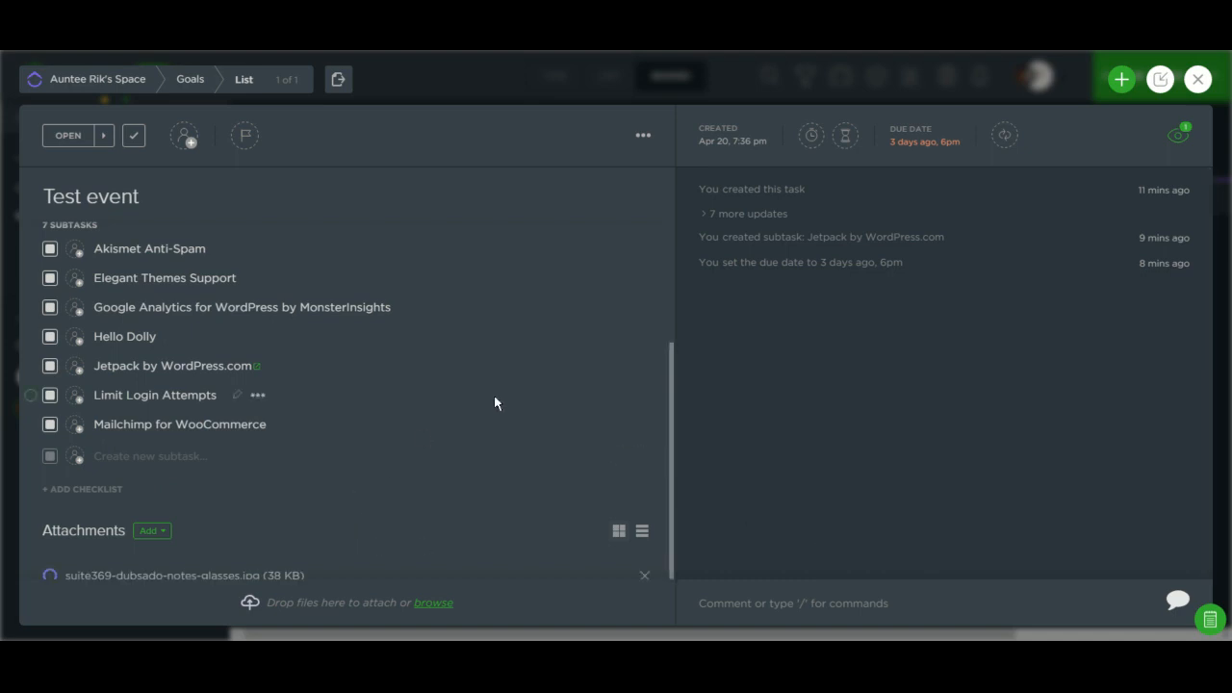
pyautogui.scroll(-2, 523, 308)
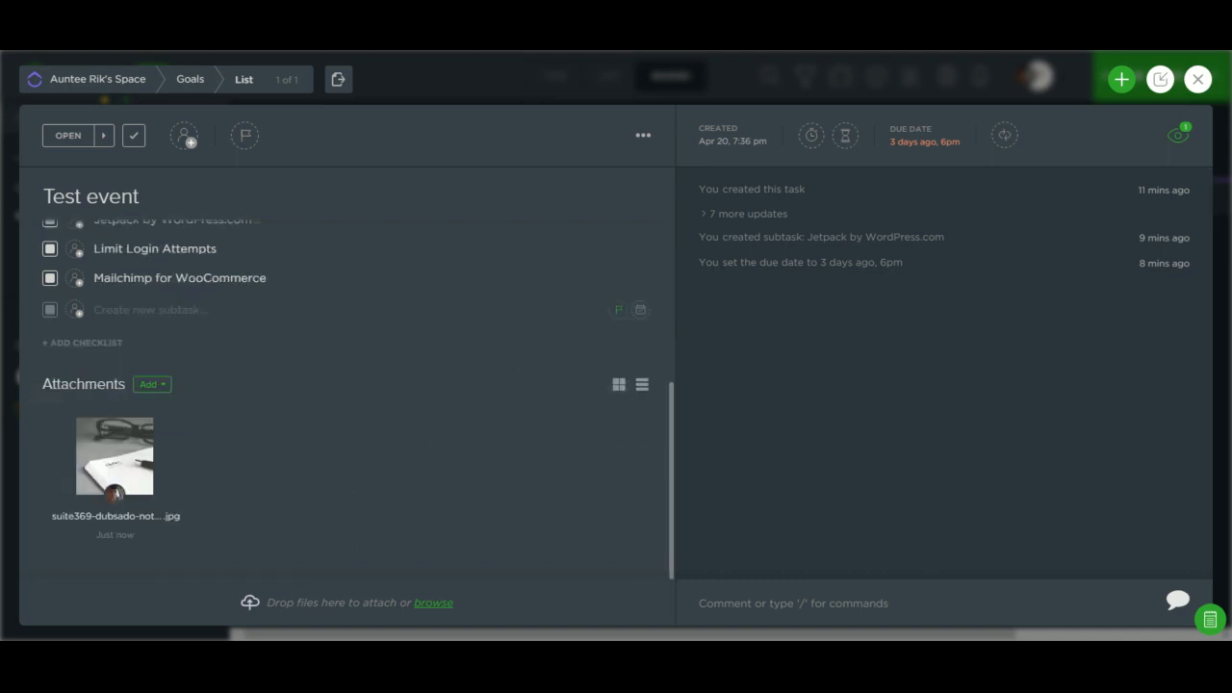
# Pin the attached notes image as the Test event task's cover image and close the task
pyautogui.moveTo(173, 435)
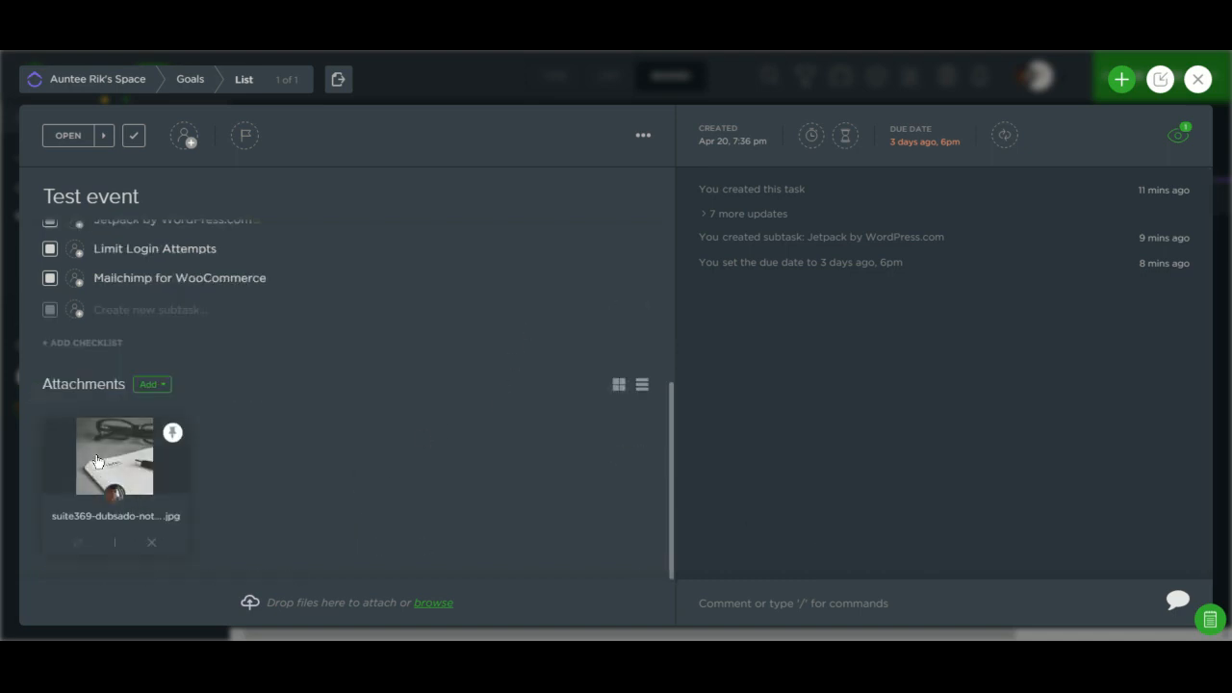
pyautogui.click(173, 435)
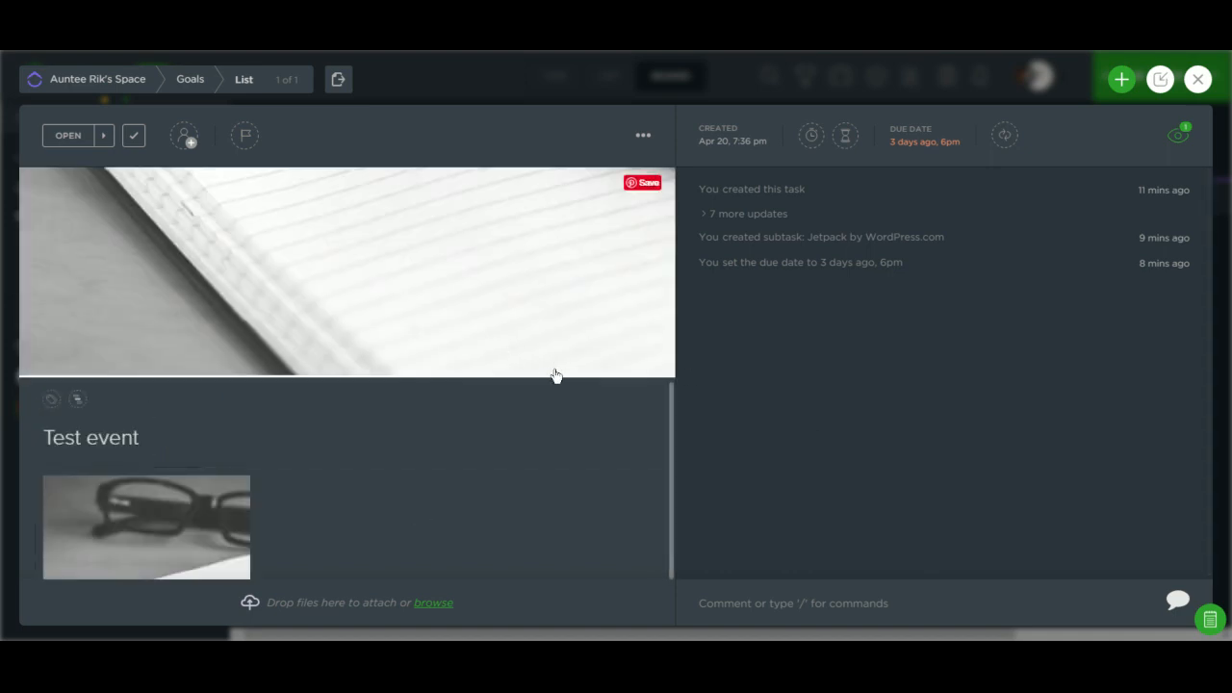
pyautogui.click(1197, 79)
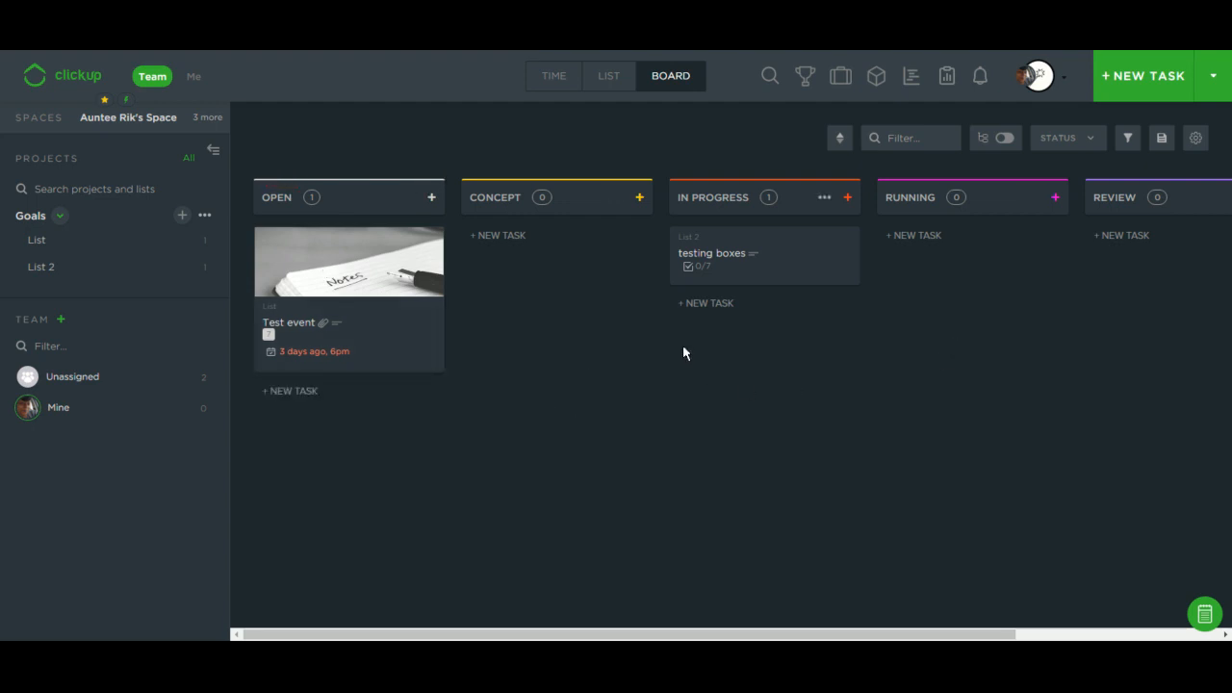
# Attach the suite369-dubsado-girl image from the computer to the testing boxes task and pin it as the cover image
pyautogui.click(720, 261)
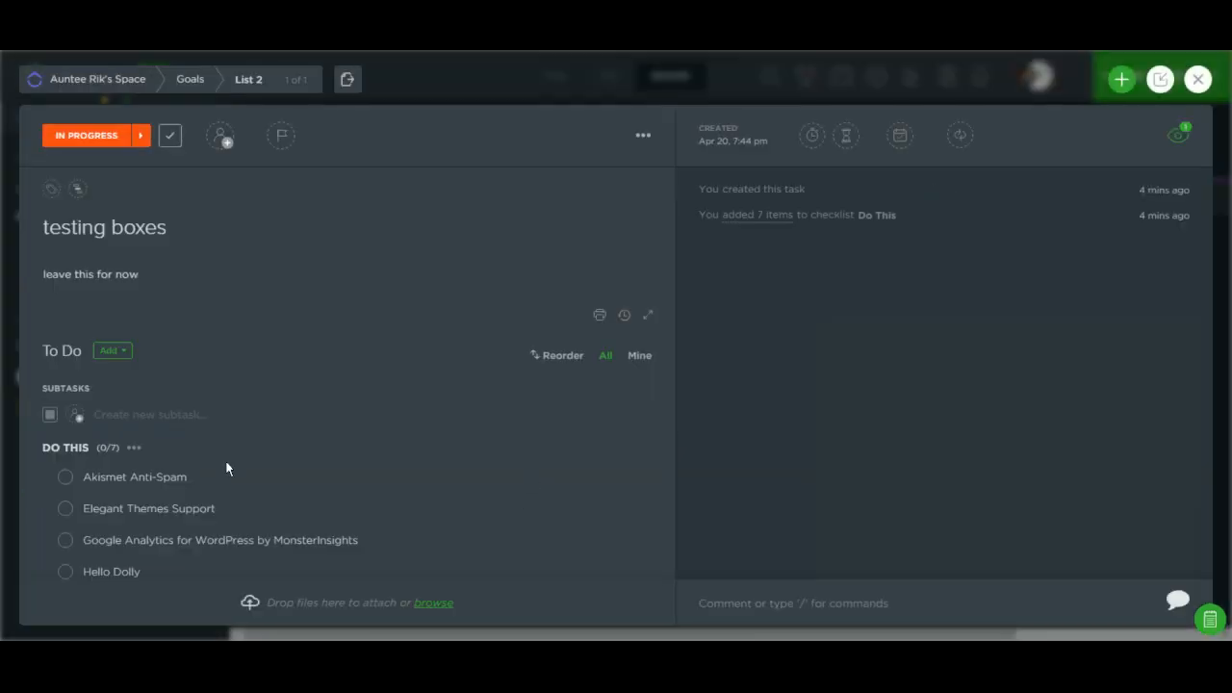
pyautogui.scroll(-3, 106, 583)
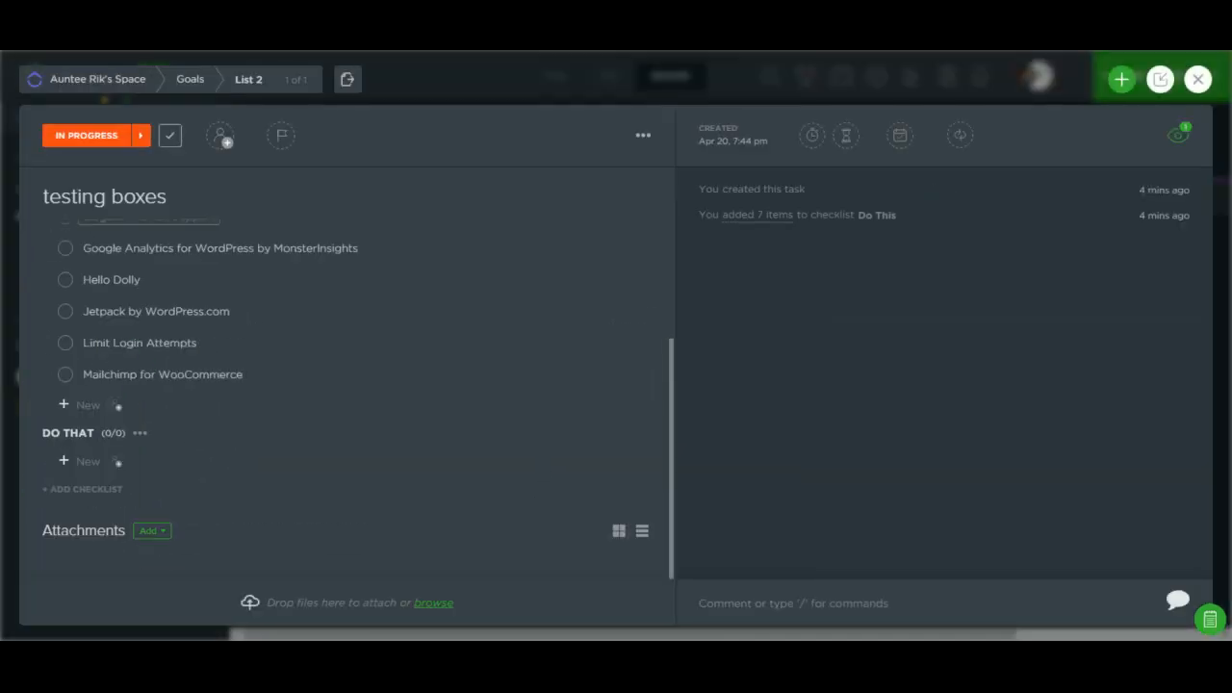
pyautogui.click(159, 532)
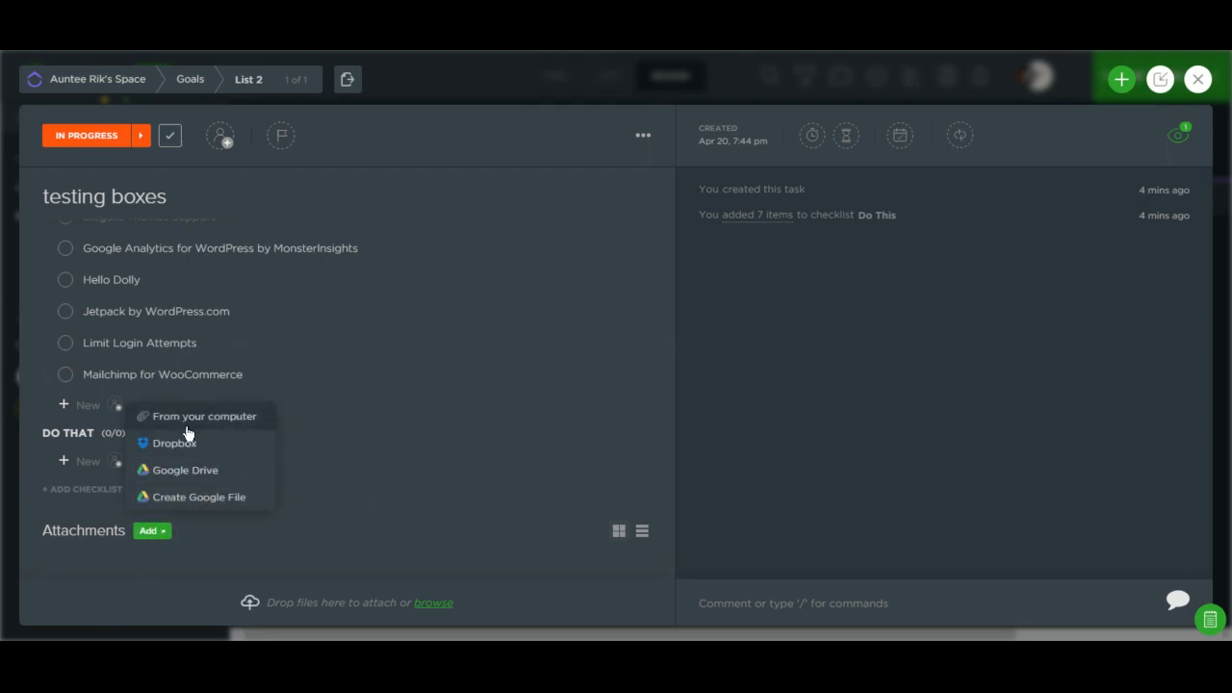
pyautogui.click(187, 429)
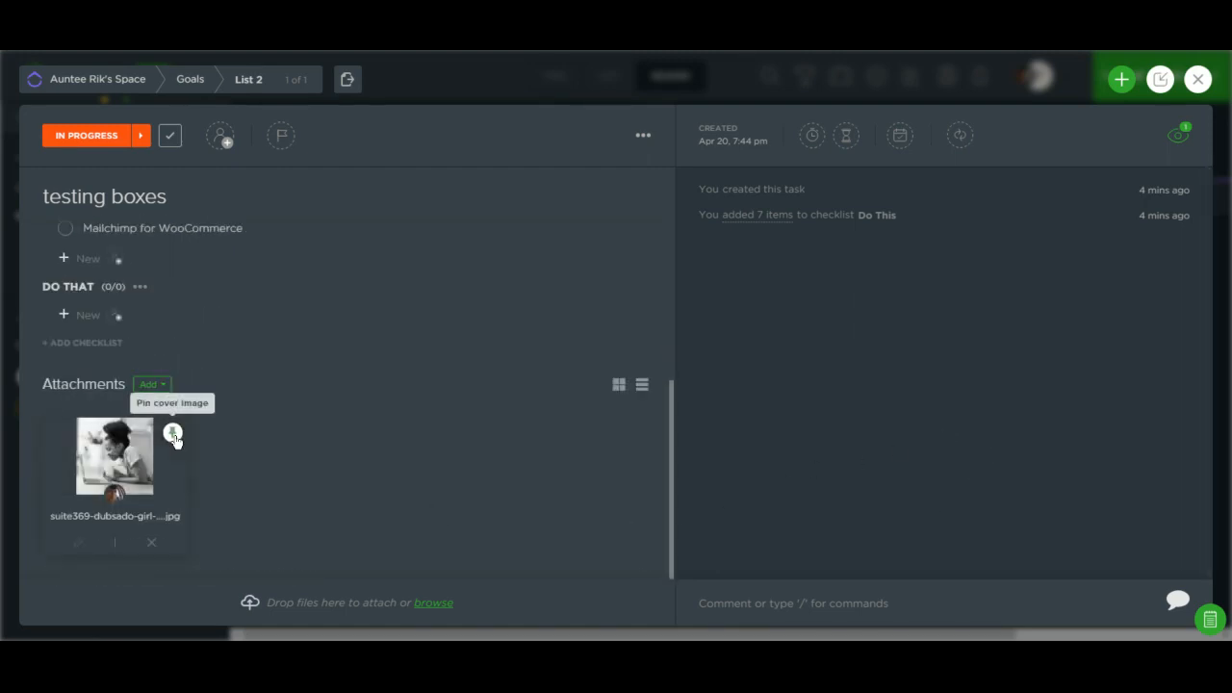
pyautogui.click(171, 435)
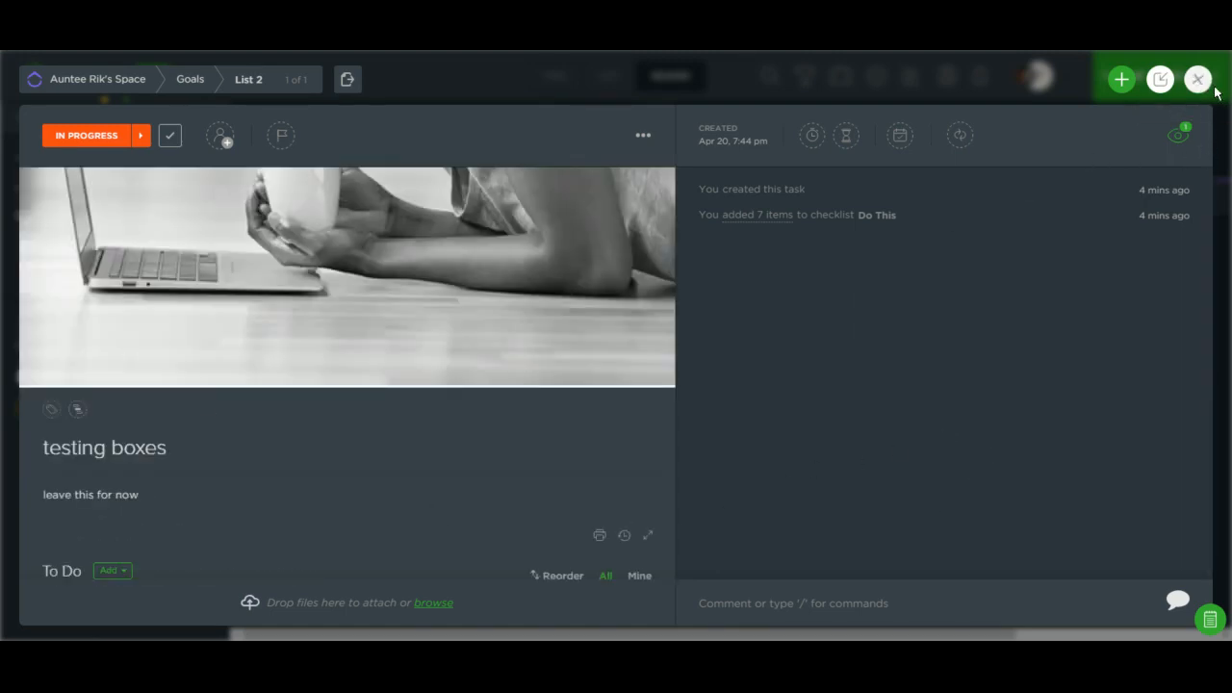
pyautogui.click(1197, 79)
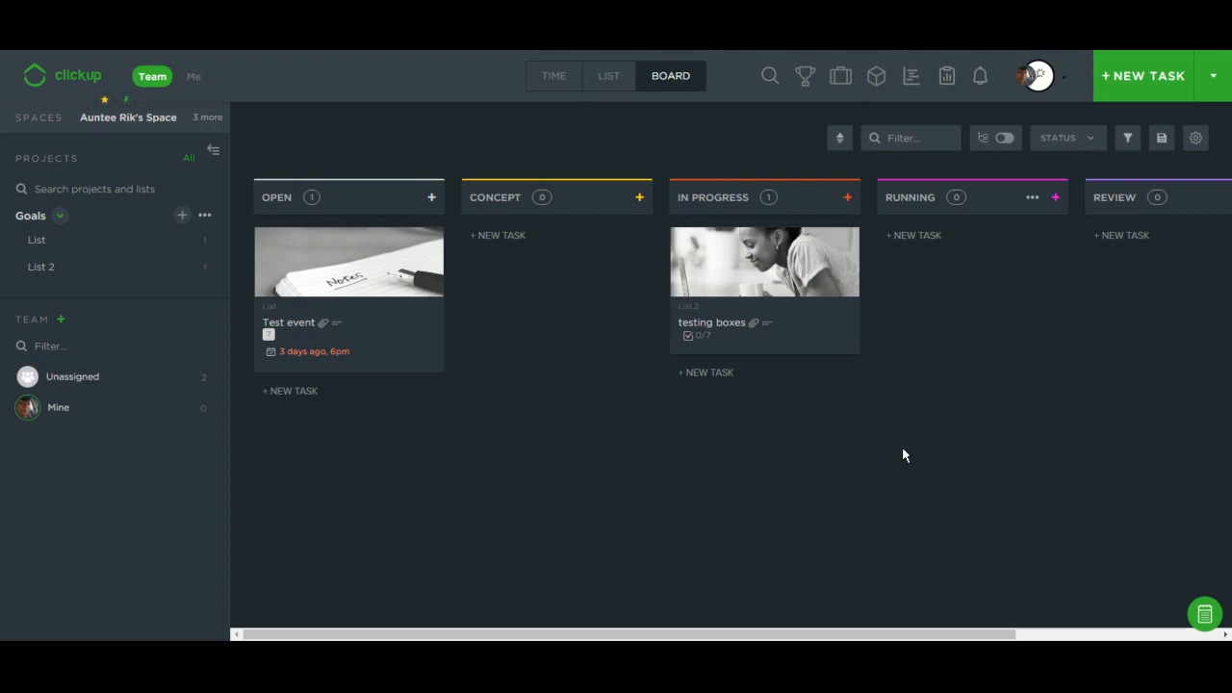
# Compare the Goals project's tasks in the List, Time and Board views, ending on the Board view
pyautogui.click(609, 77)
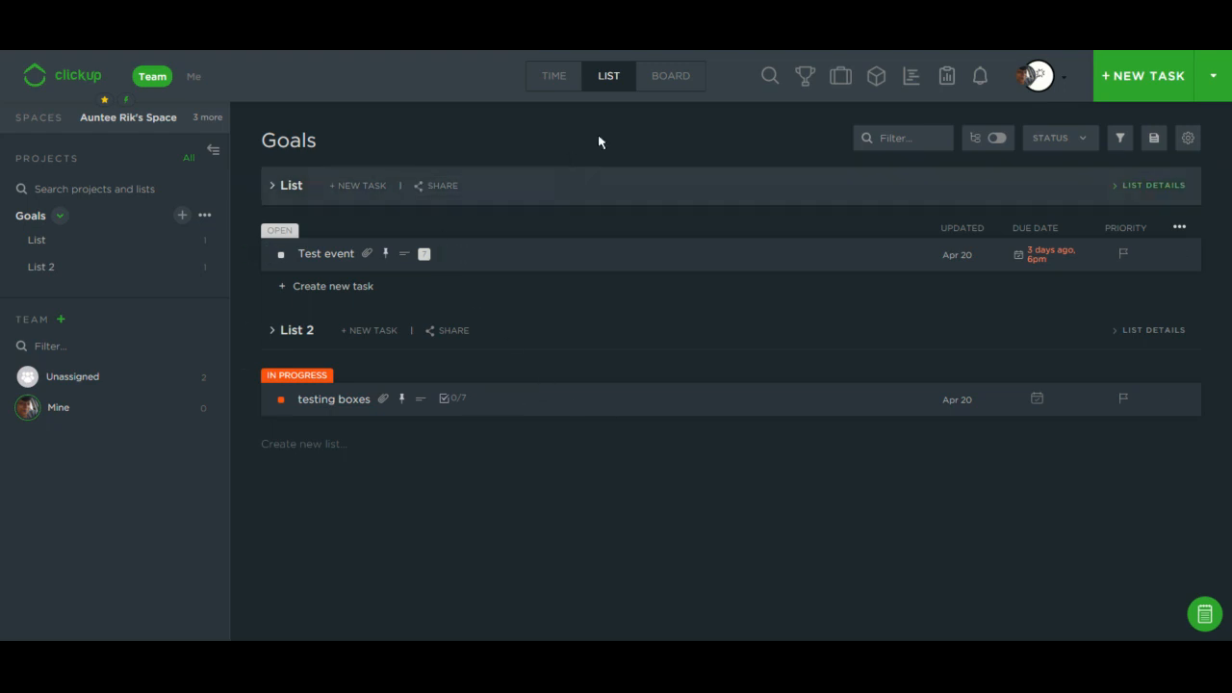
pyautogui.click(565, 87)
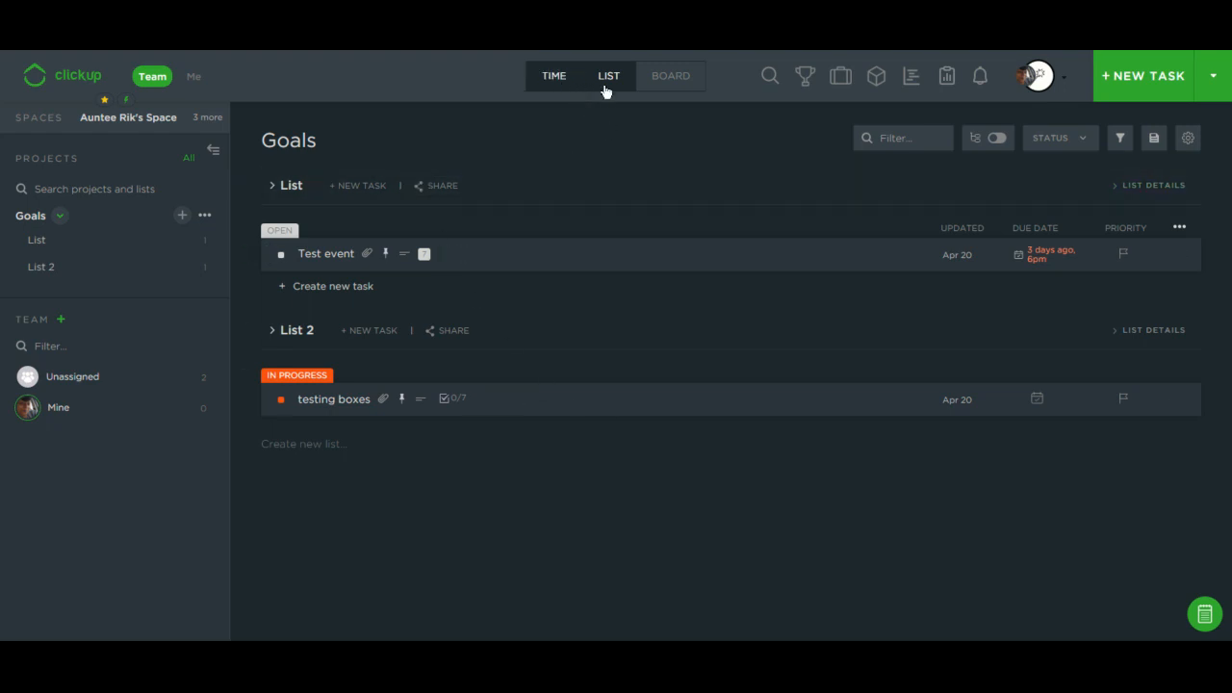
pyautogui.click(669, 77)
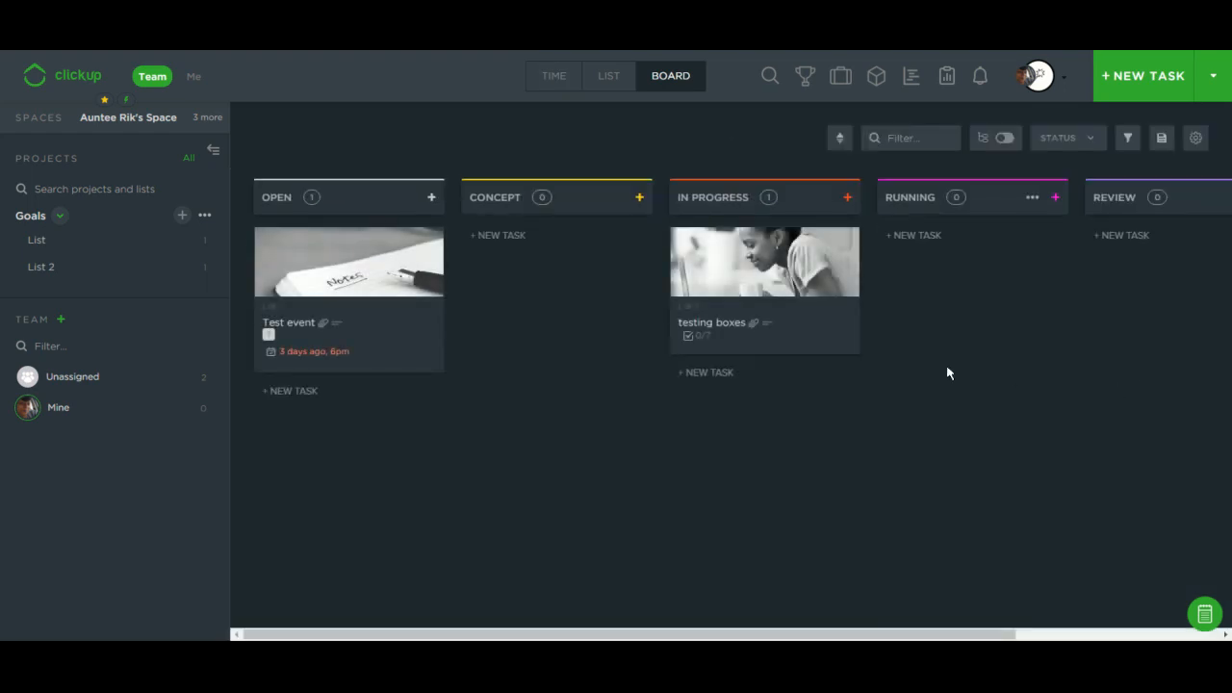